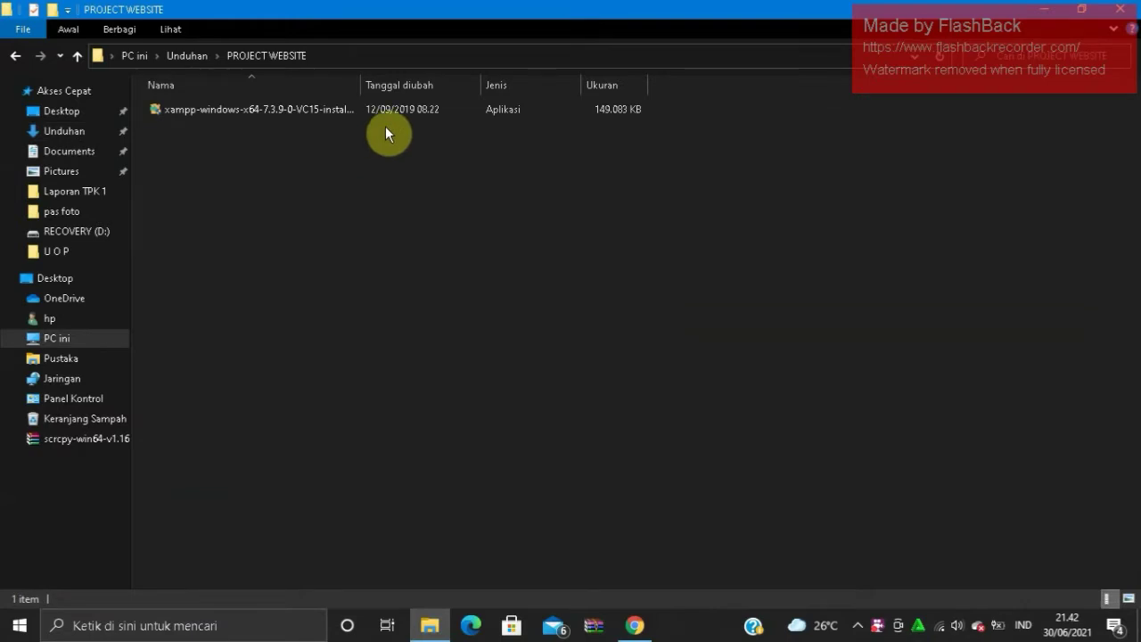
# - Run the xampp-windows installer from the PROJECT WEBSITE folder
pyautogui.doubleClick(392, 115)
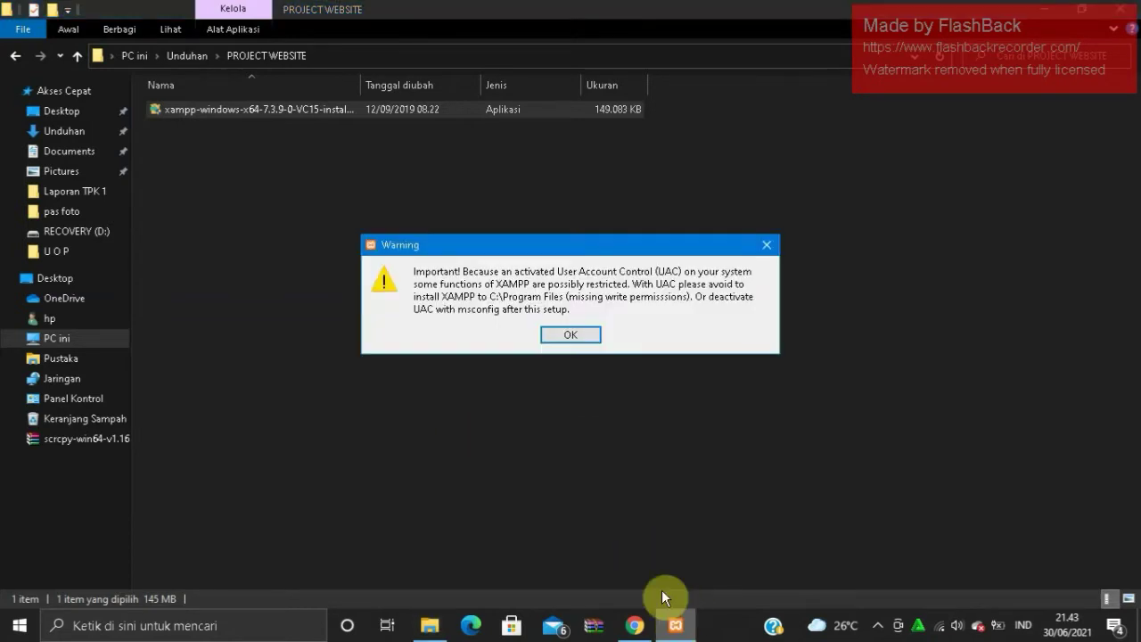
# - Dismiss the UAC warning and continue past the welcome and components pages with all components kept
pyautogui.click(571, 337)
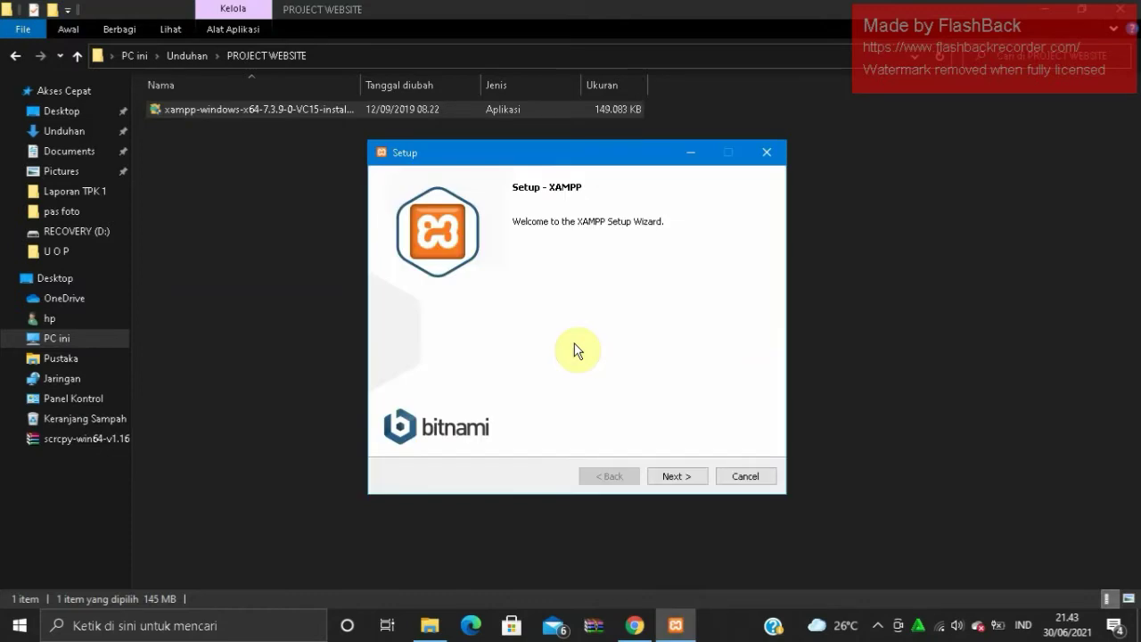
pyautogui.click(675, 477)
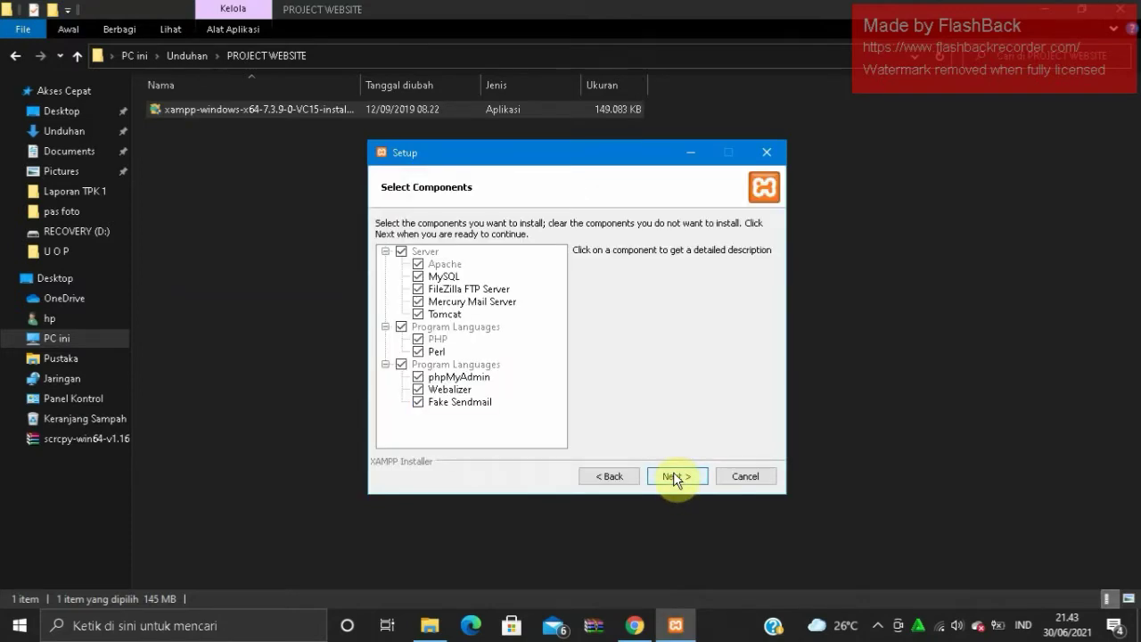
pyautogui.click(675, 477)
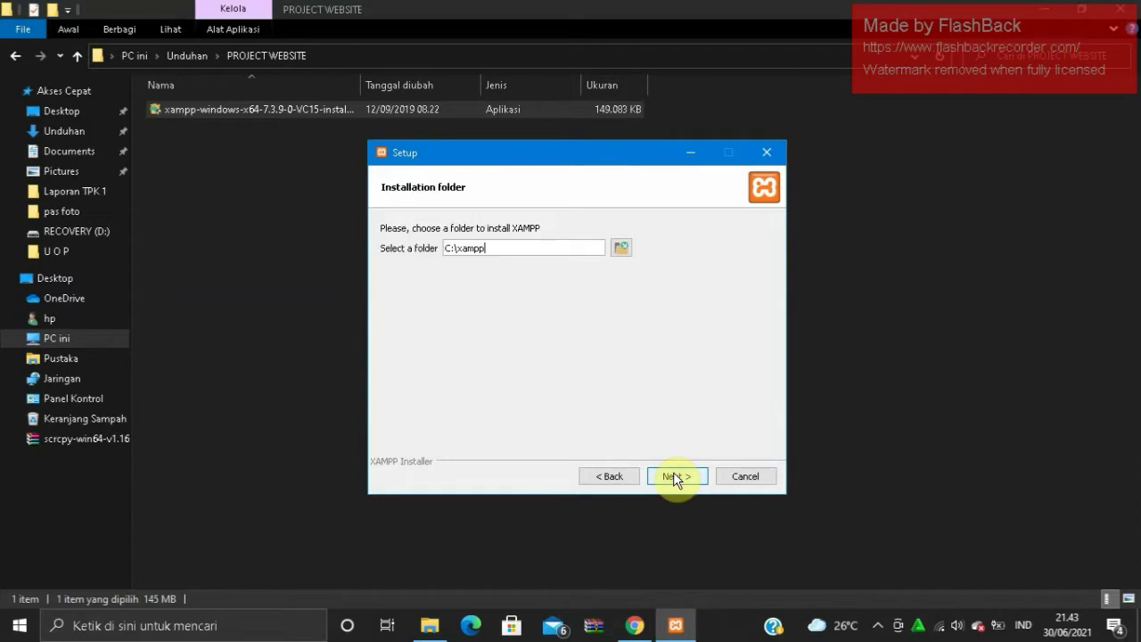
# - Create a new folder named XAMPP on RECOVERY (D:) and choose it as the install location
pyautogui.click(619, 247)
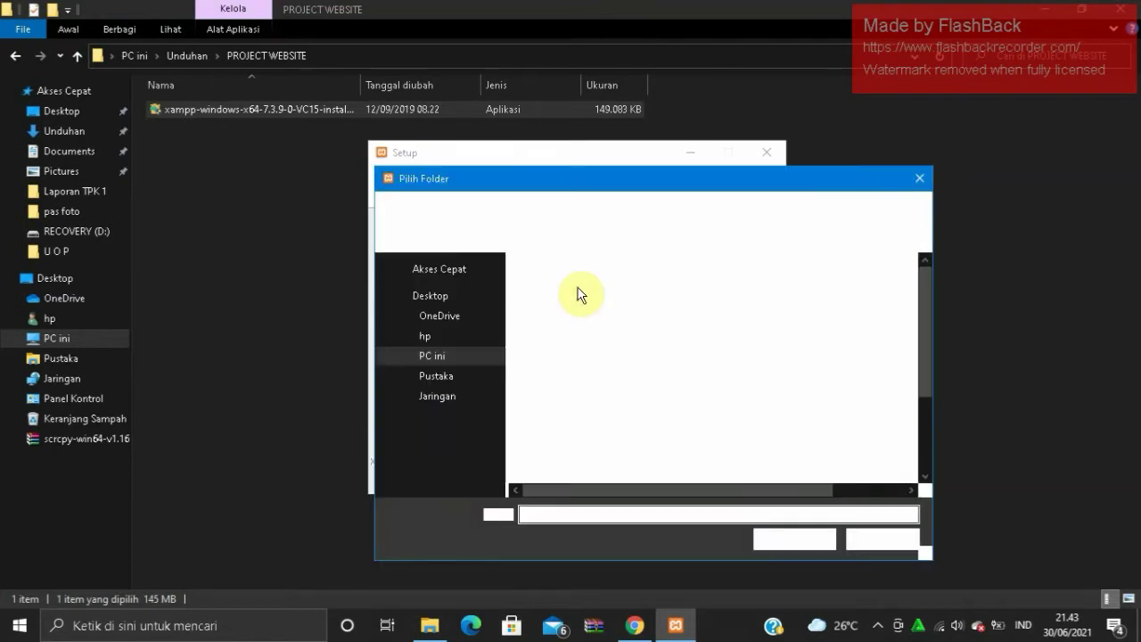
pyautogui.click(470, 362)
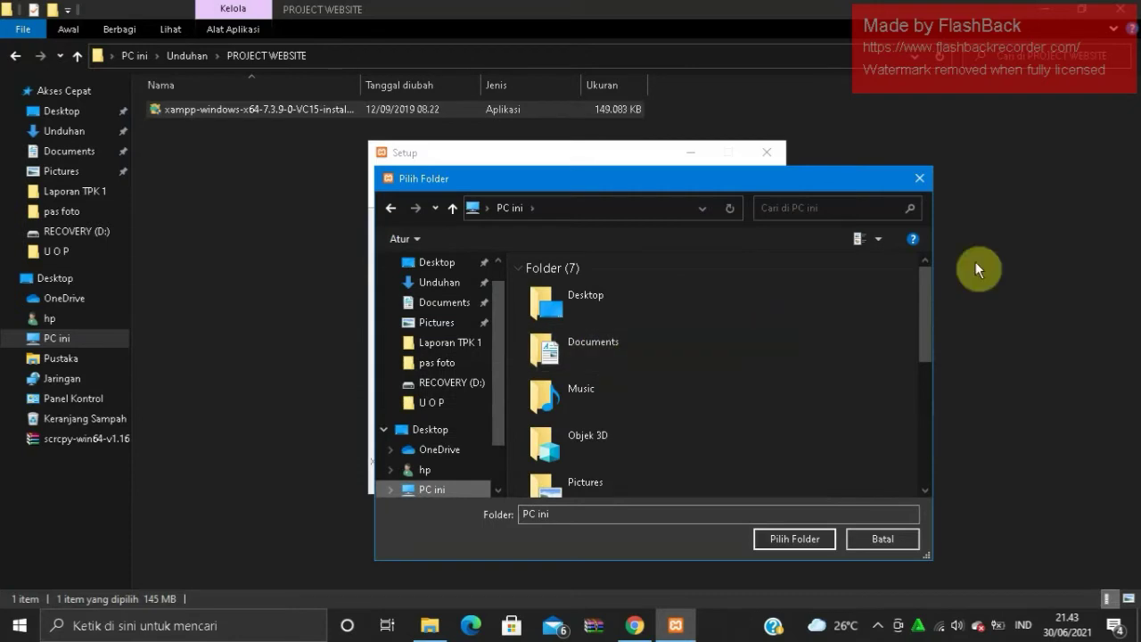
pyautogui.moveTo(931, 307); pyautogui.dragTo(922, 410)
pyautogui.doubleClick(641, 433)
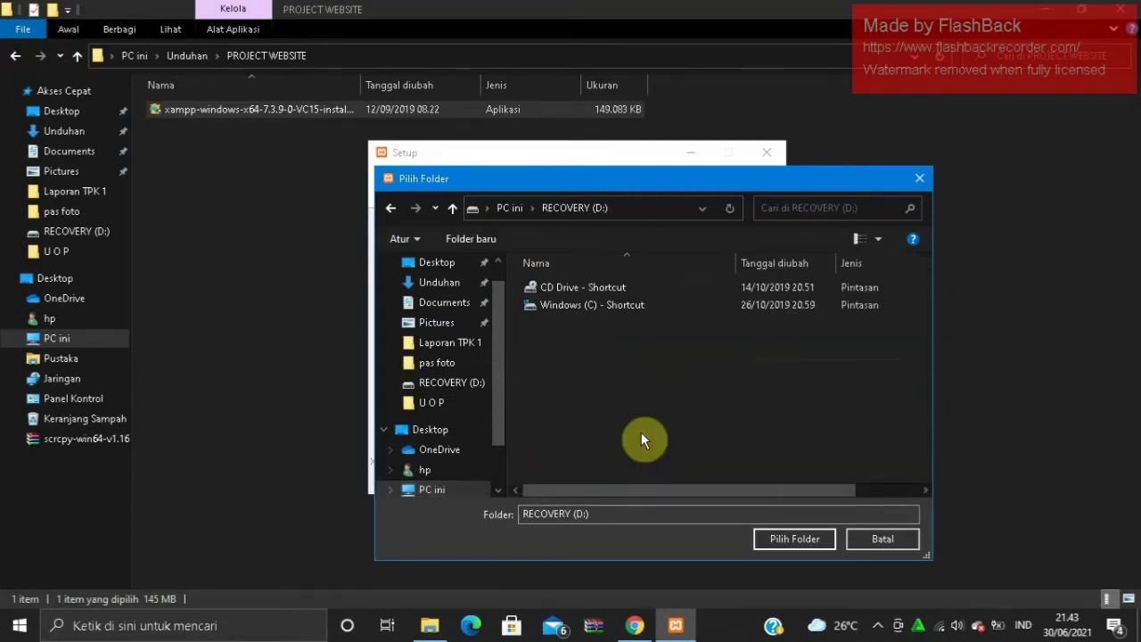
pyautogui.click(484, 238)
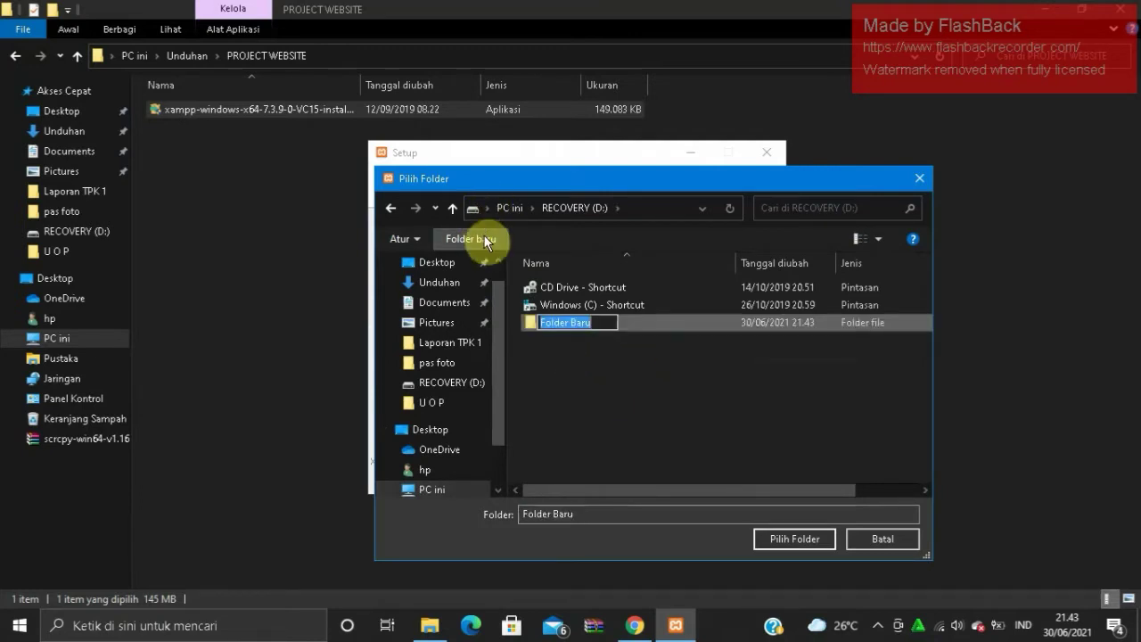
pyautogui.write('xampp')
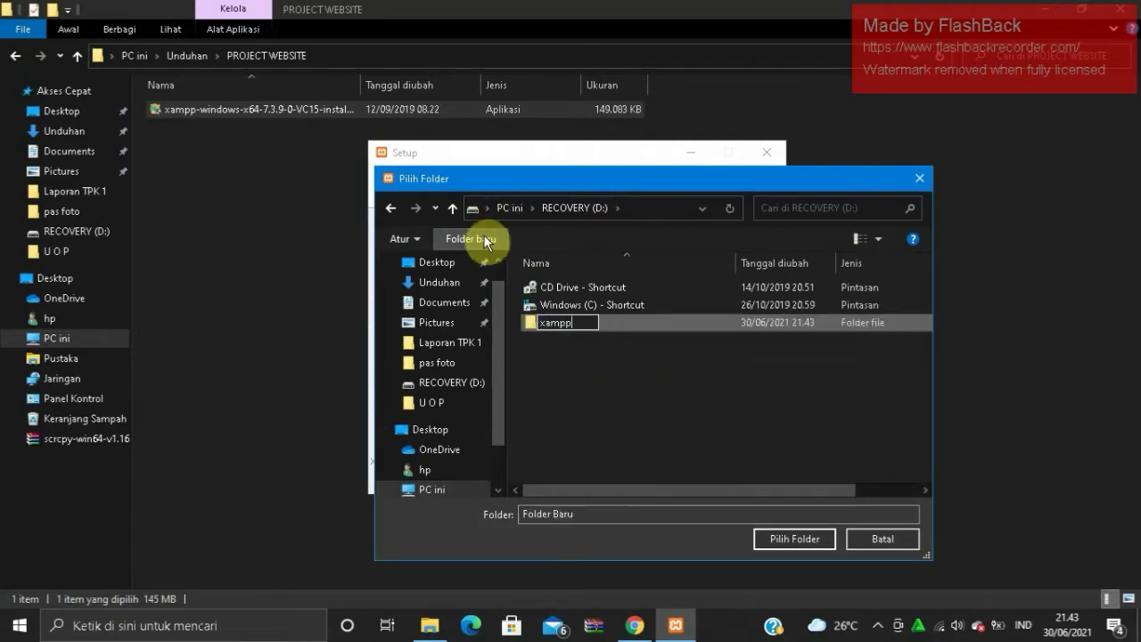
pyautogui.press('BackSpace')
pyautogui.press('BackSpace')
pyautogui.press('BackSpace')
pyautogui.press('BackSpace')
pyautogui.press('BackSpace')
pyautogui.write('XAMPP')
pyautogui.press('Return')
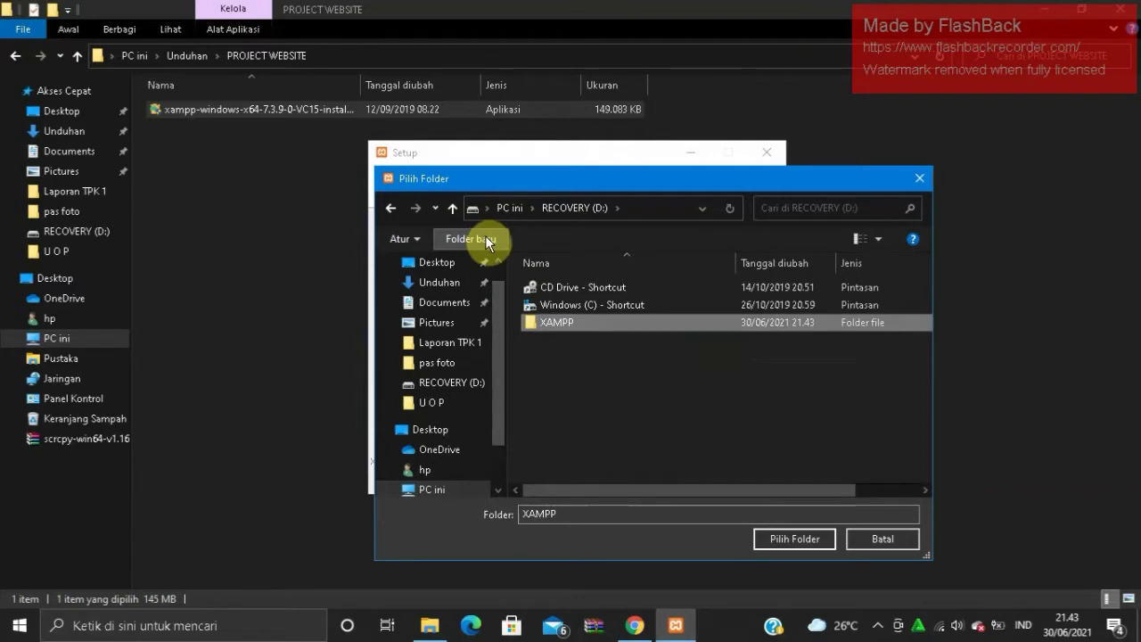
pyautogui.click(772, 538)
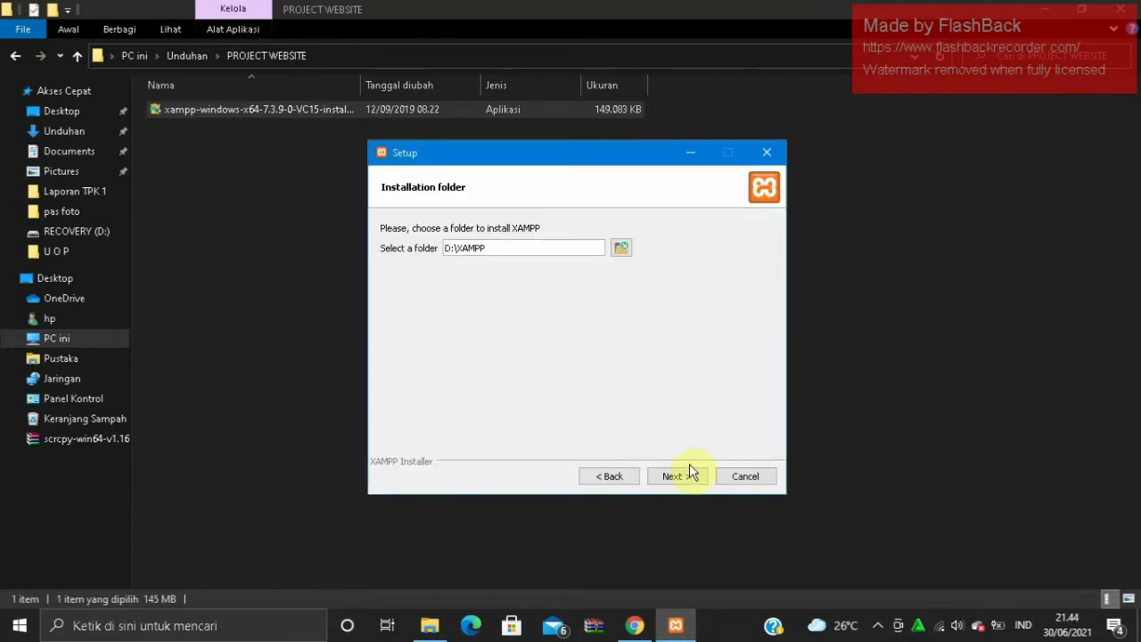
# - Install XAMPP into D:\XAMPP past the Bitnami page, then finish with the Control Panel launching
pyautogui.click(688, 474)
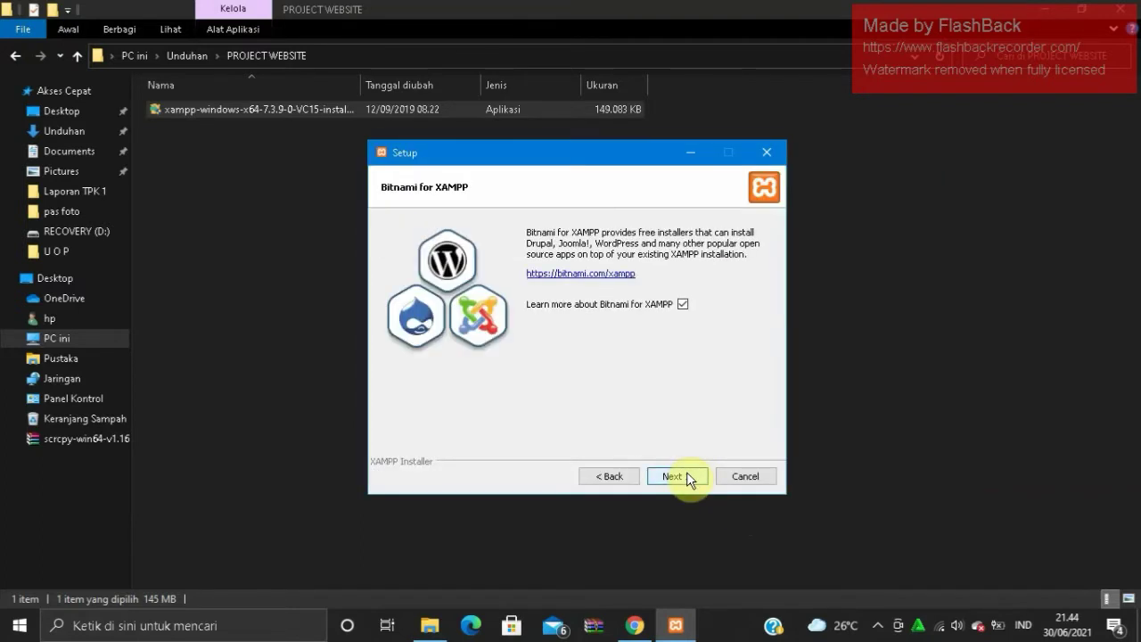
pyautogui.click(687, 474)
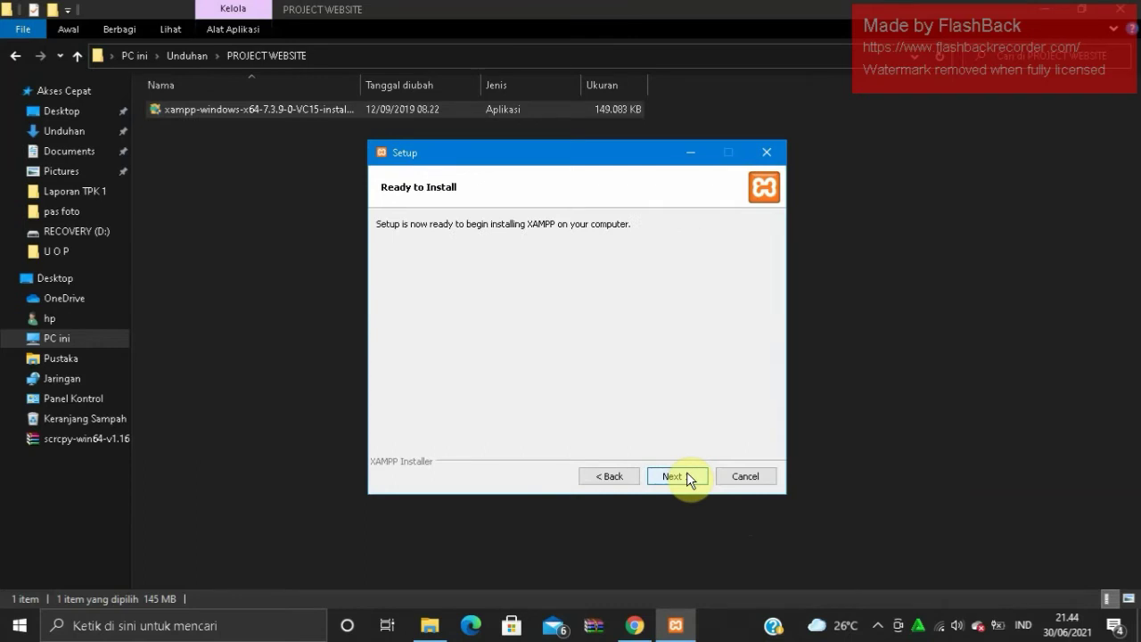
pyautogui.click(687, 473)
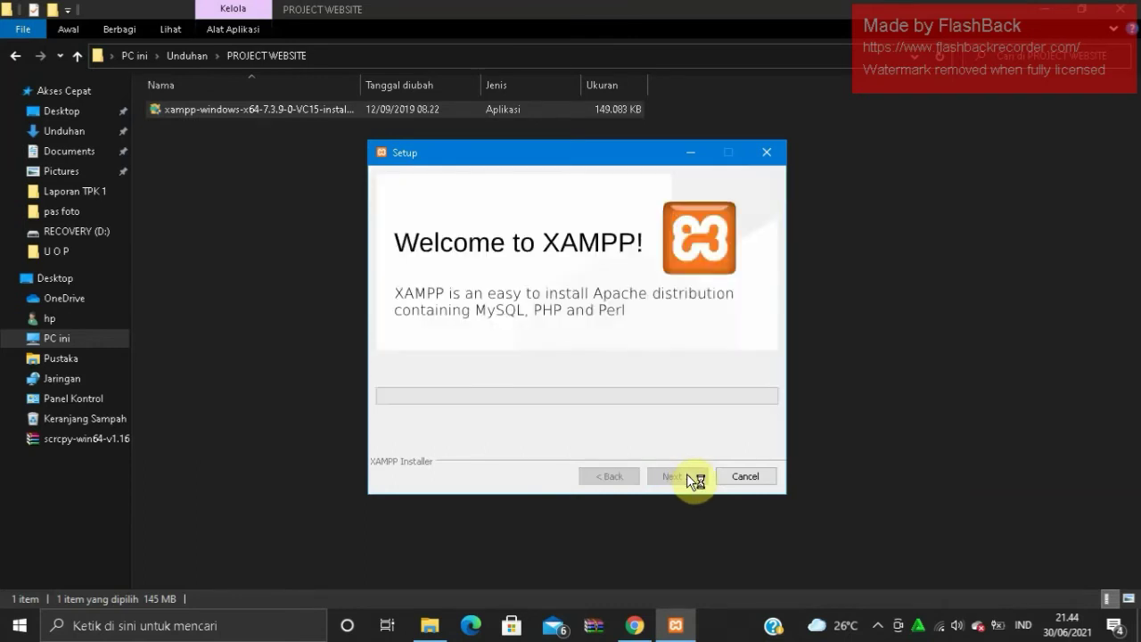
pyautogui.rightClick(846, 558)
pyautogui.click(952, 413)
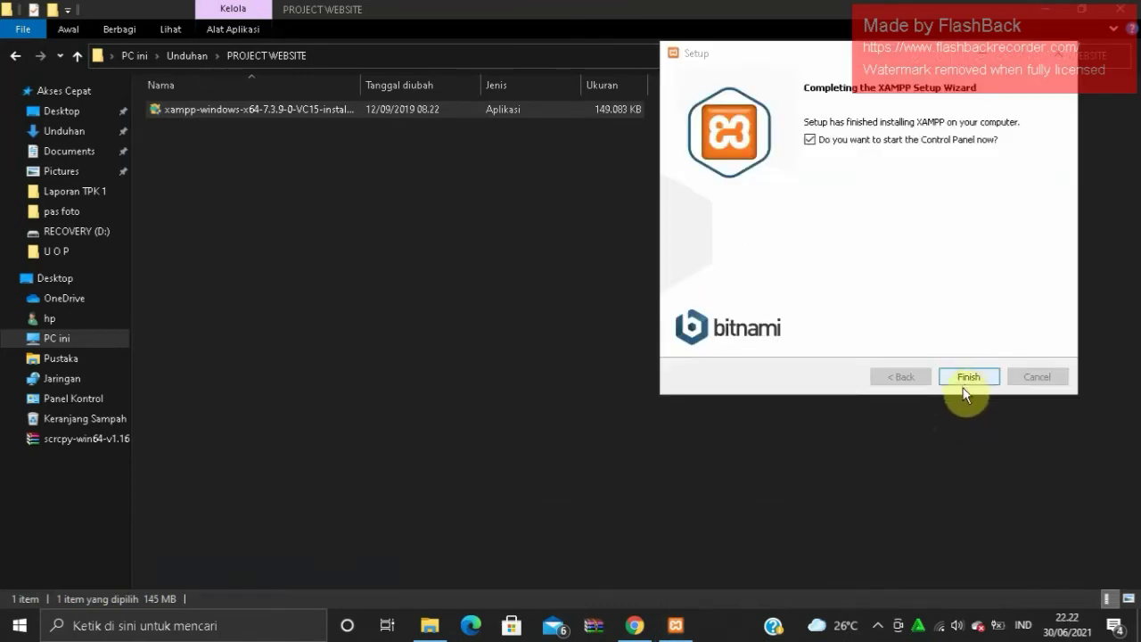
pyautogui.click(876, 624)
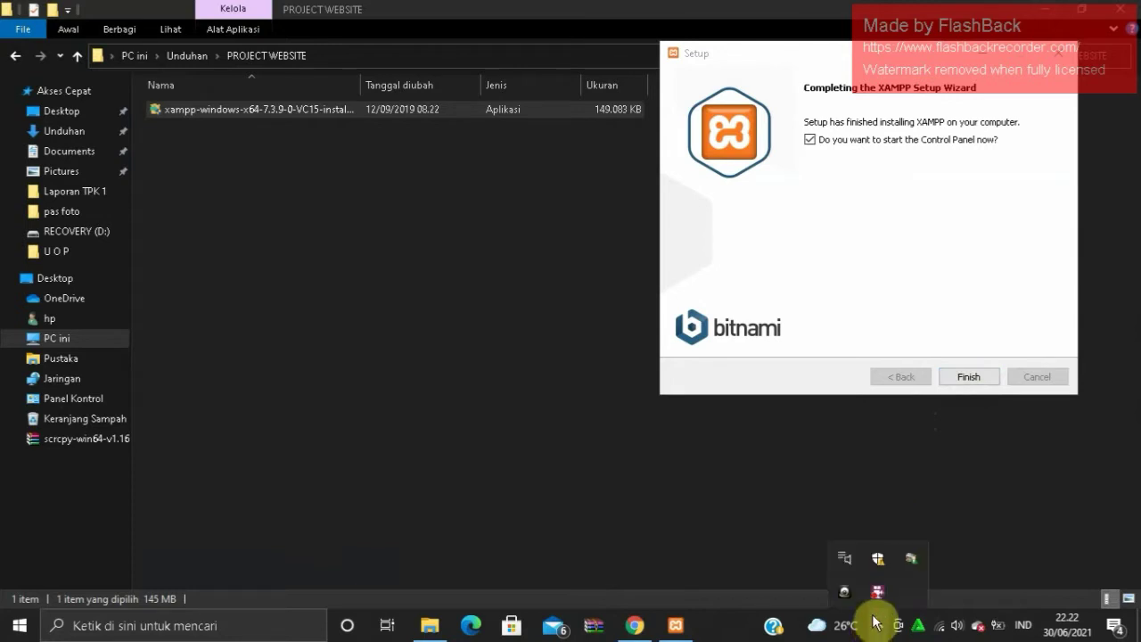
pyautogui.click(969, 376)
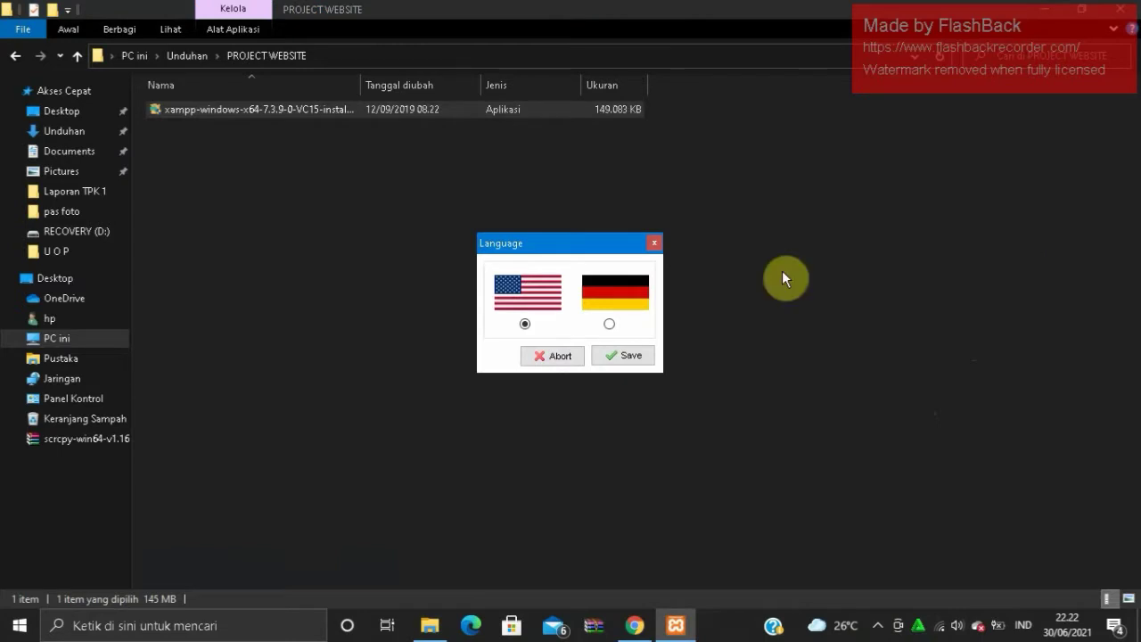
# - Keep English as the panel language, start Apache, MySQL and FileZilla, and minimize the panel
pyautogui.click(636, 354)
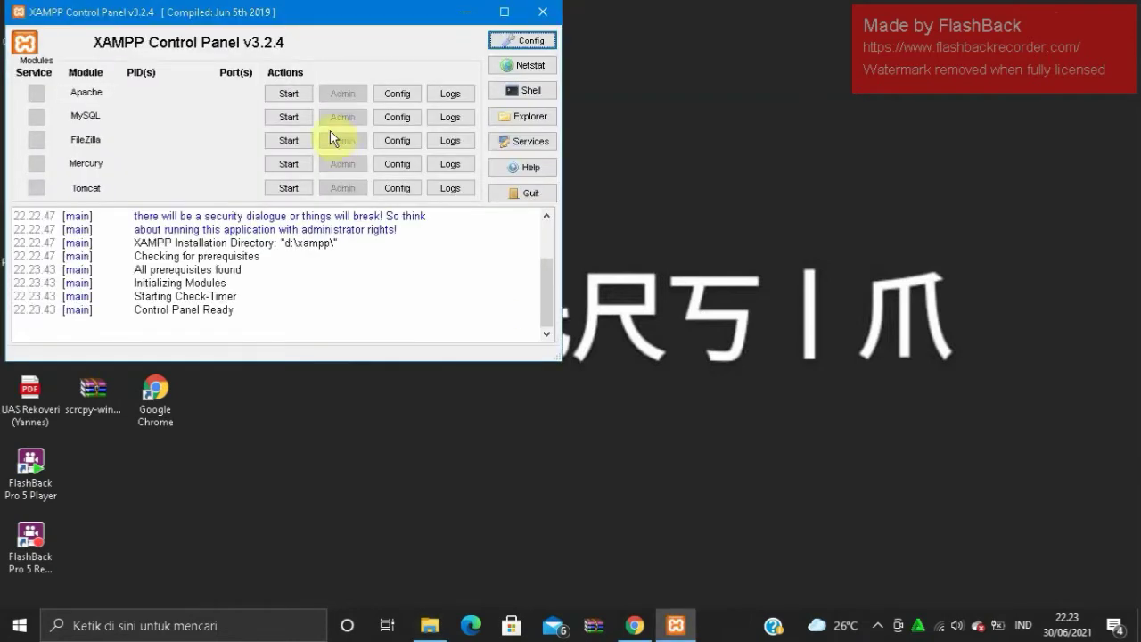
pyautogui.click(285, 92)
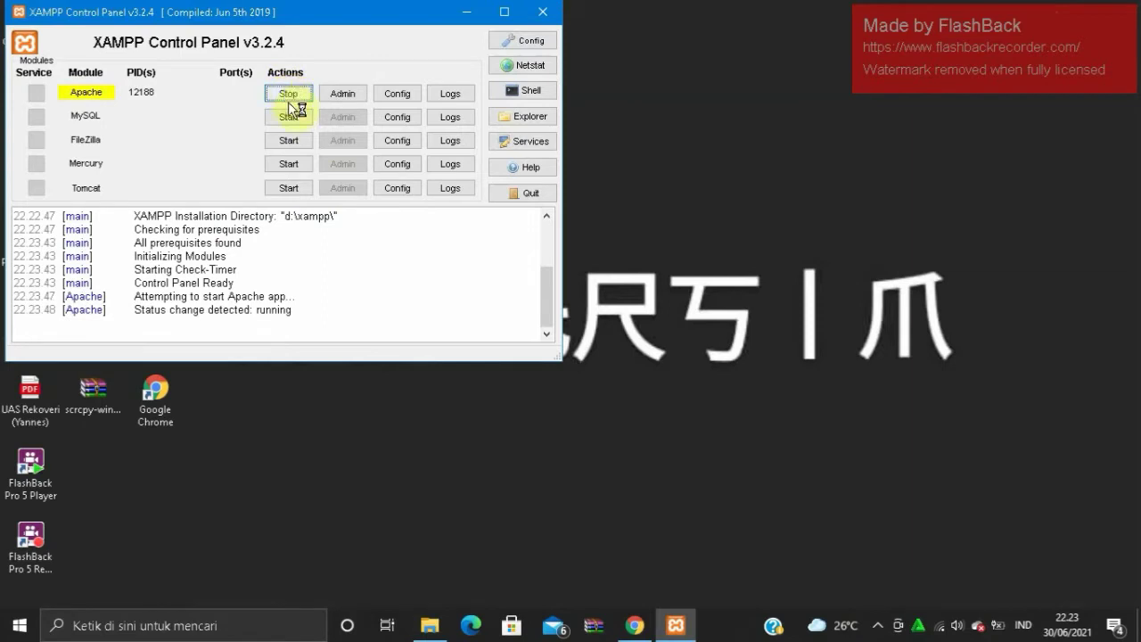
pyautogui.click(294, 118)
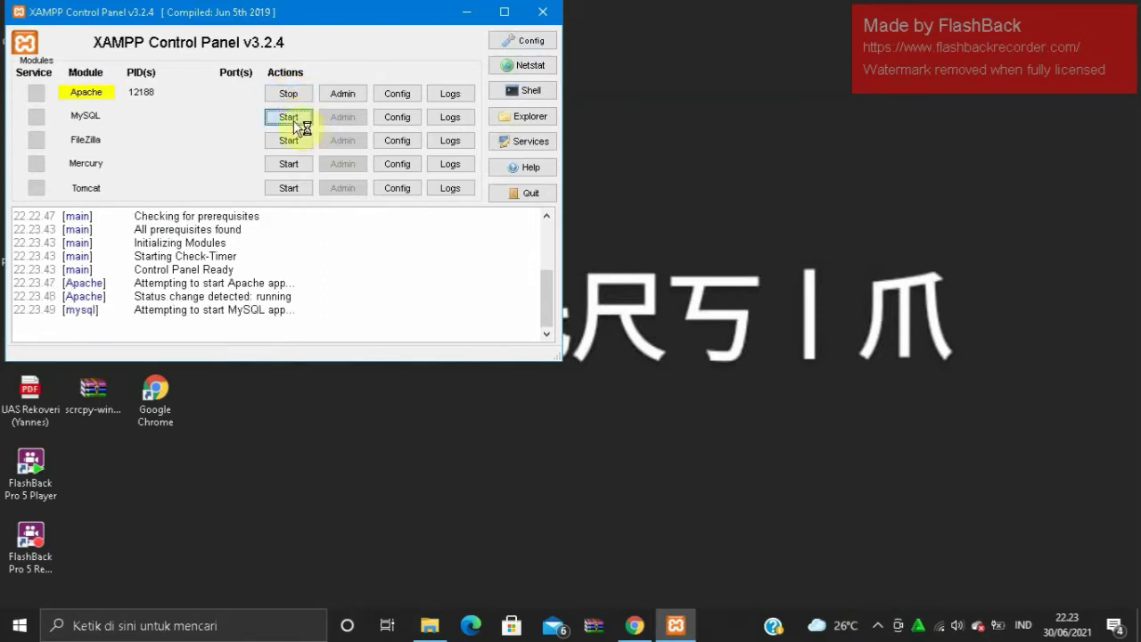
pyautogui.click(297, 144)
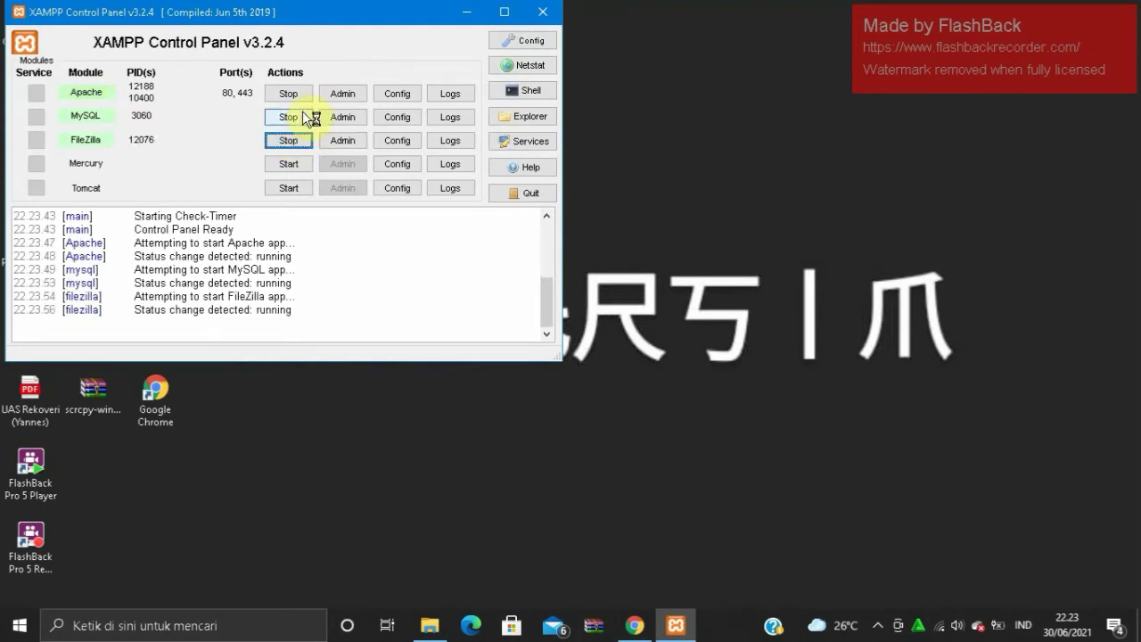
pyautogui.click(466, 12)
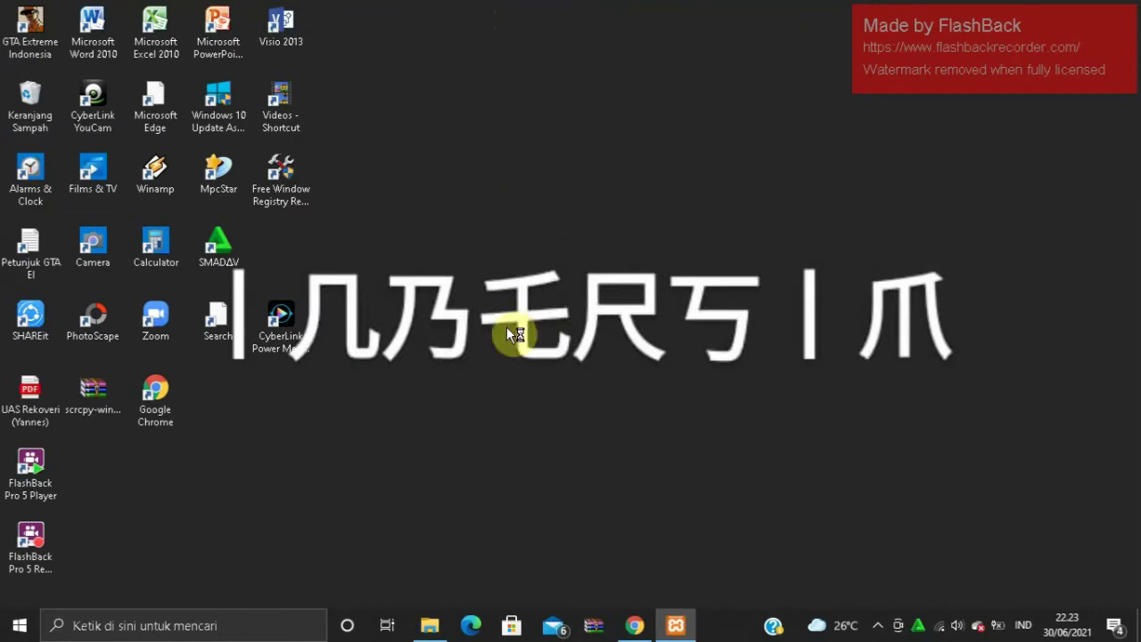
# - In Unduhan, delete the old wordpress-5.7.2 (1) folder
pyautogui.click(430, 626)
pyautogui.click(71, 132)
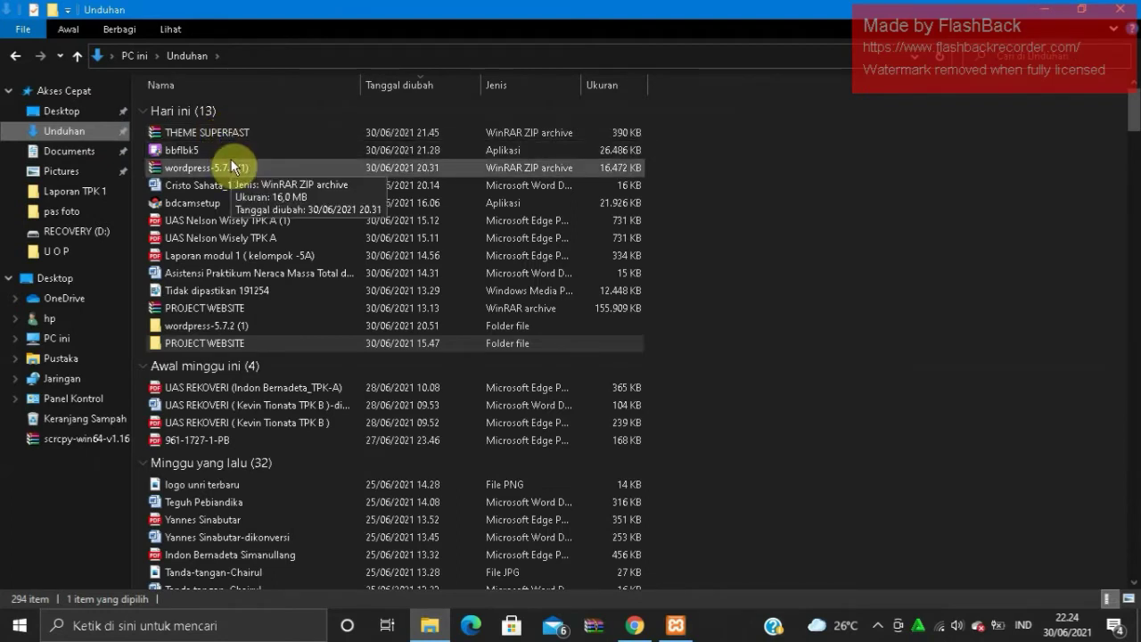
pyautogui.click(231, 166)
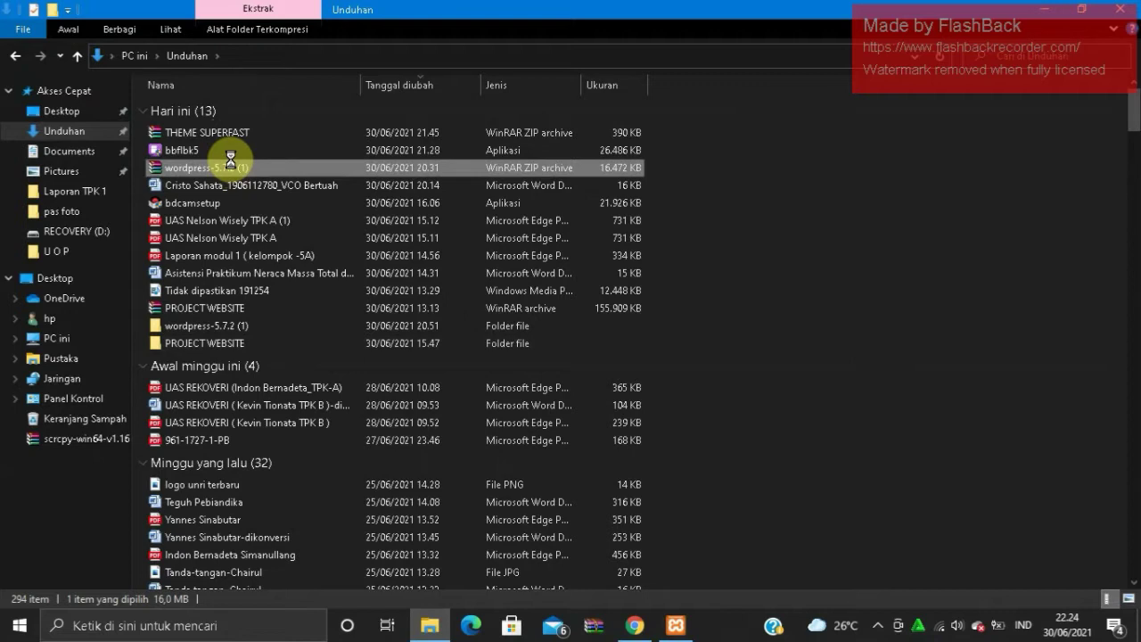
pyautogui.hotkey('shift', 'F10')
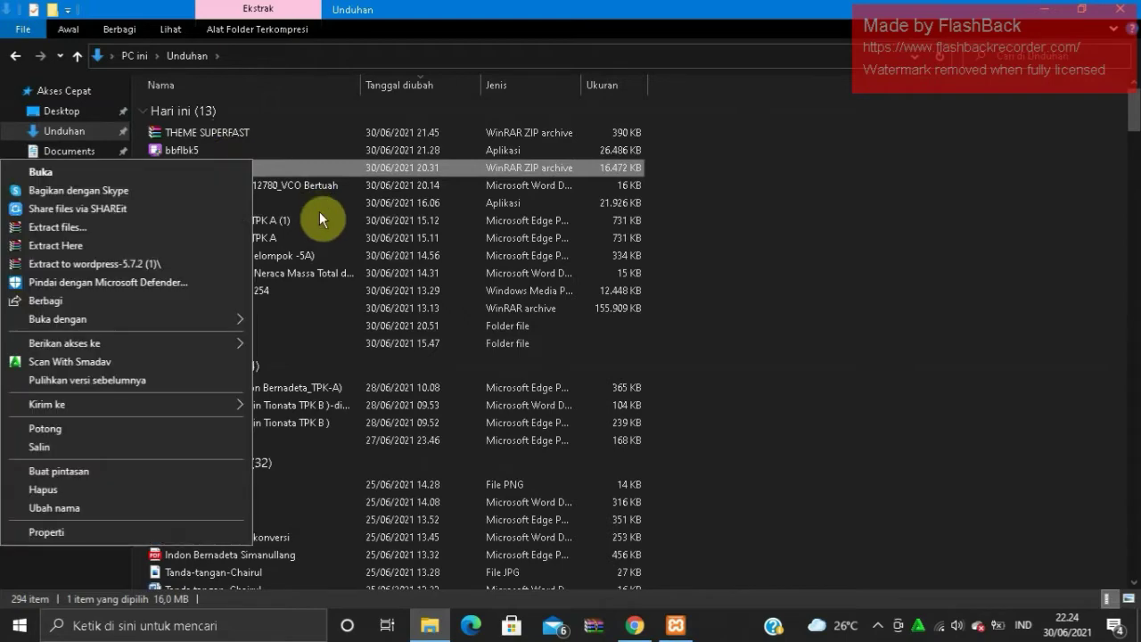
pyautogui.click(306, 175)
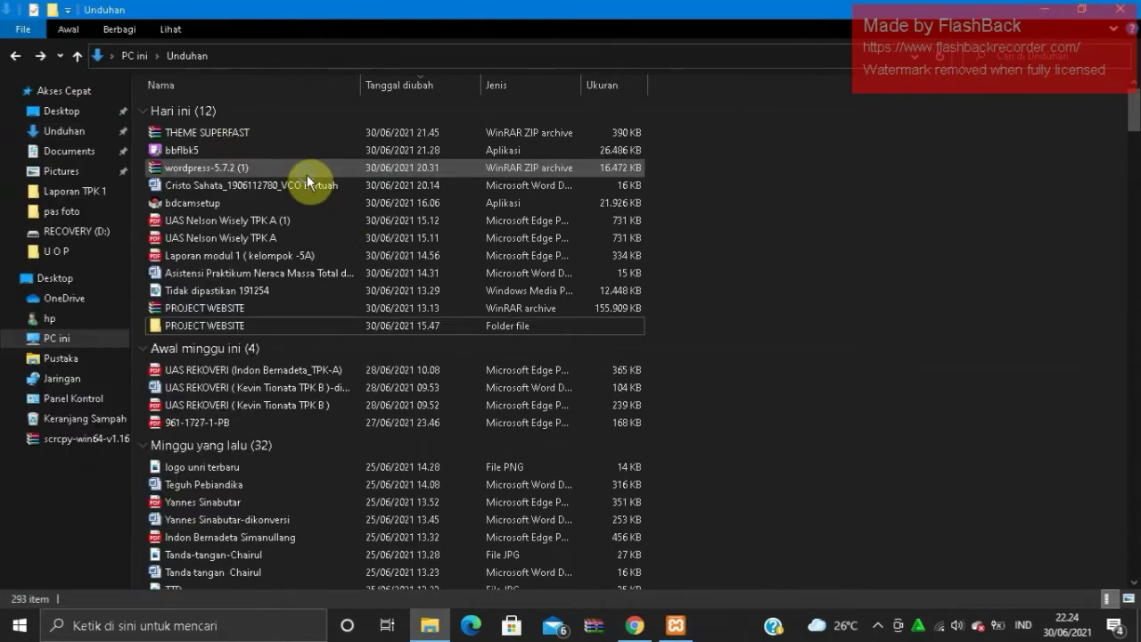
pyautogui.rightClick(307, 175)
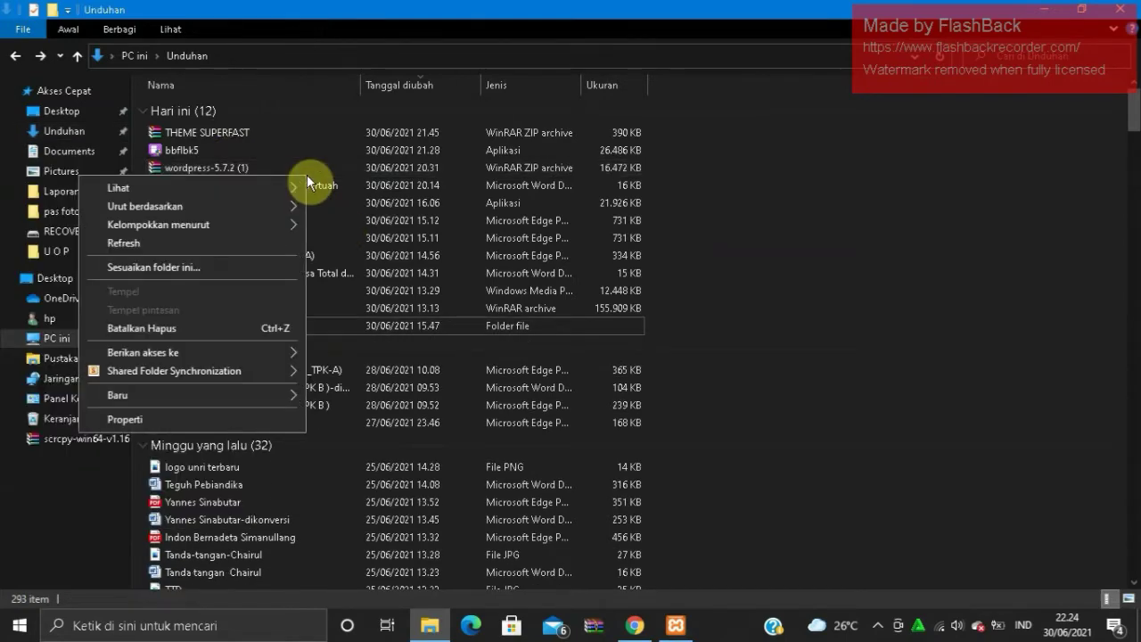
# - Extract wordpress-5.7.2 (1).zip into a new wordpress-5.7.2 (1) folder
pyautogui.click(354, 168)
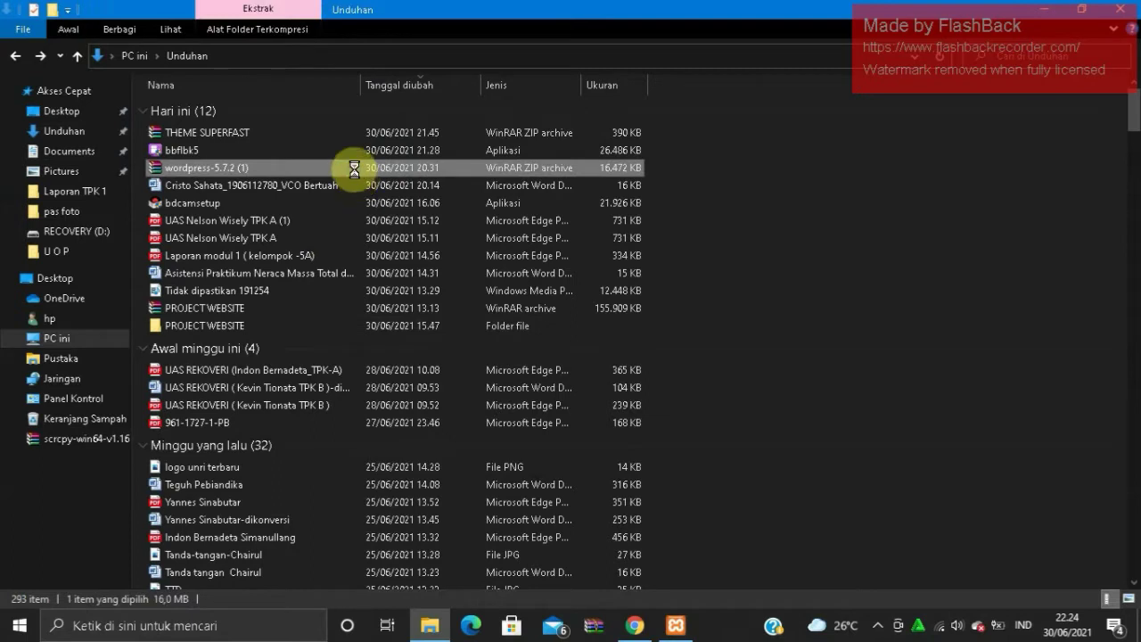
pyautogui.rightClick(354, 168)
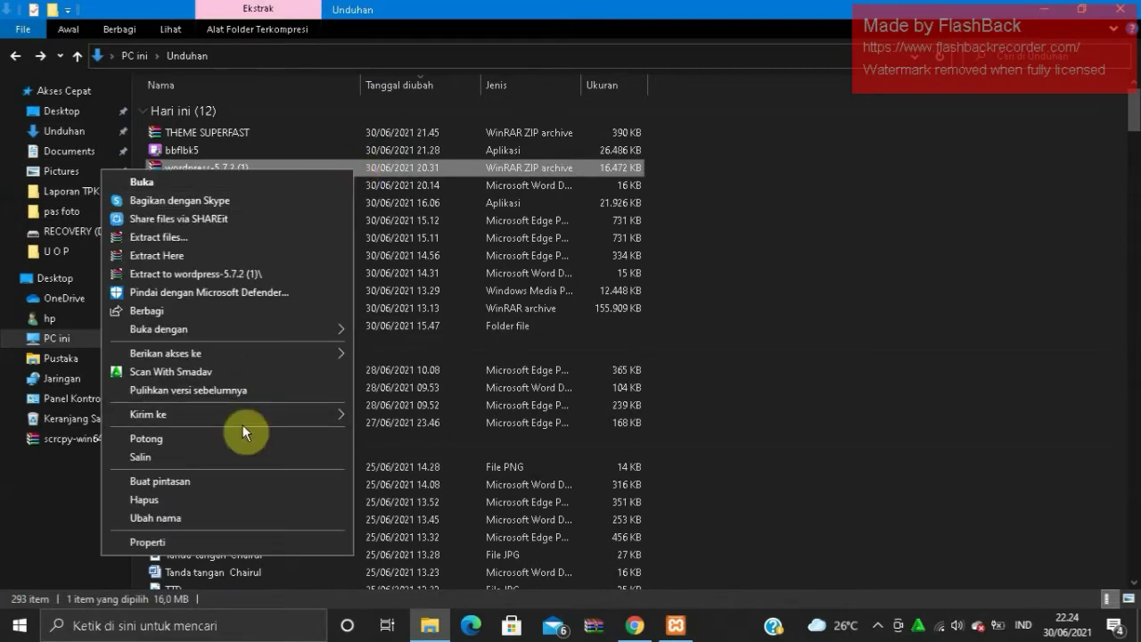
pyautogui.click(299, 281)
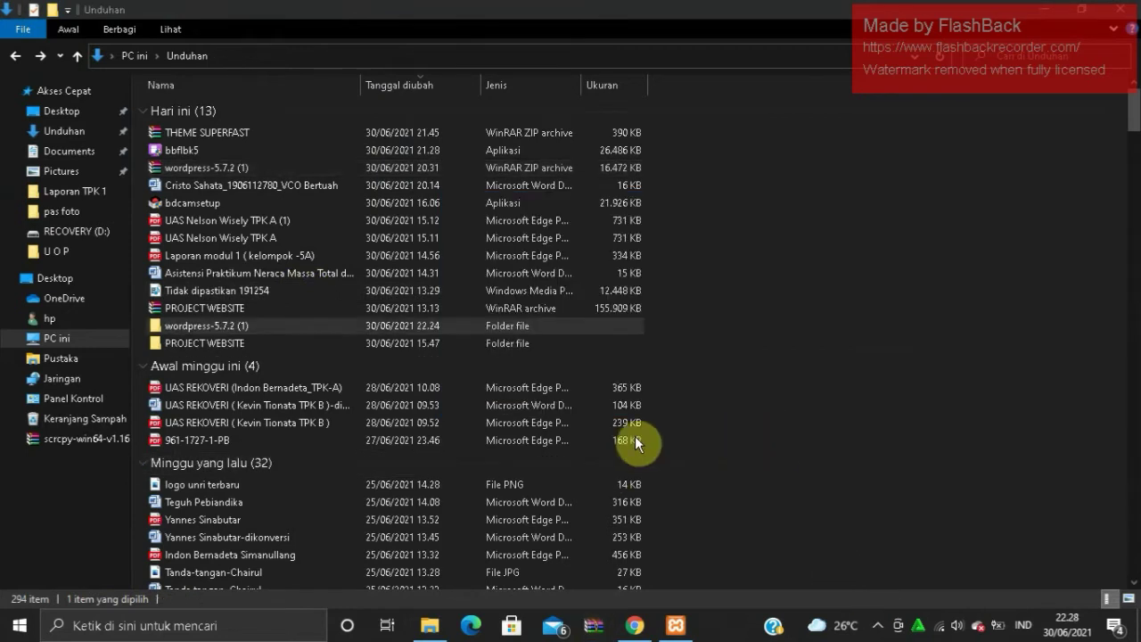
# - Cut the wordpress folder from wordpress-5.7.2 (1) and paste it into D:\XAMPP\htdocs
pyautogui.doubleClick(362, 332)
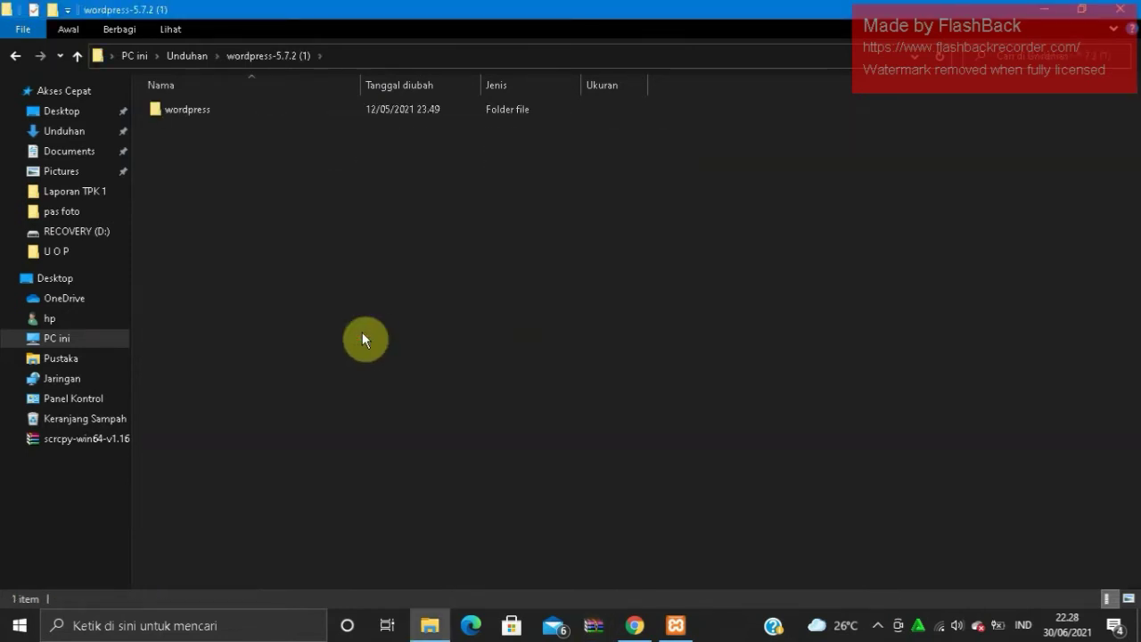
pyautogui.click(435, 105)
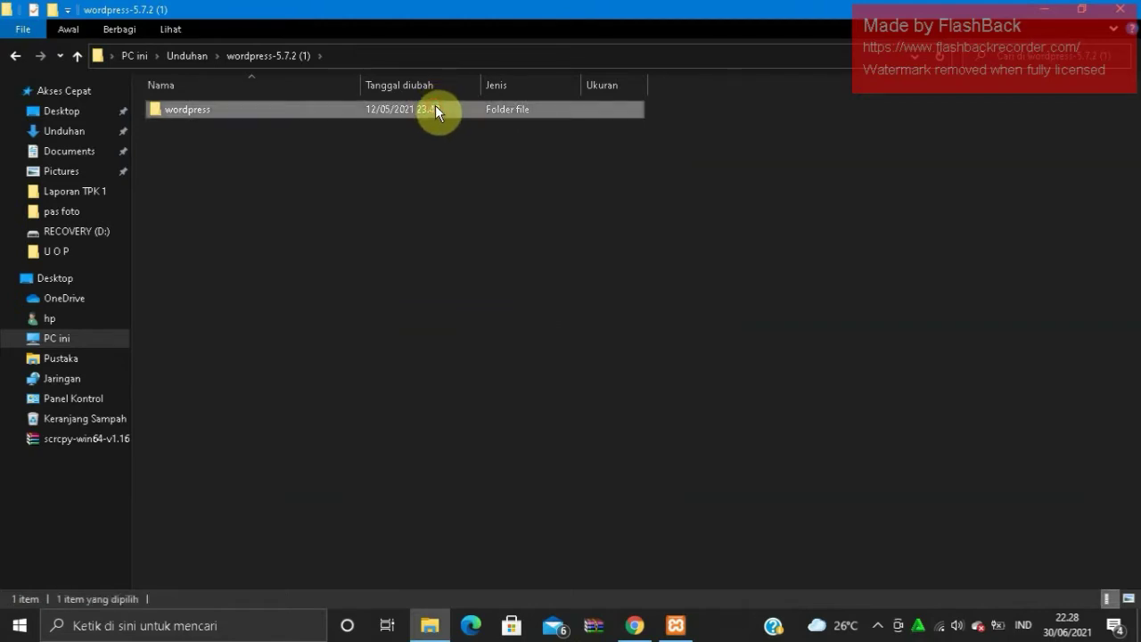
pyautogui.hotkey('ctrl', 'x')
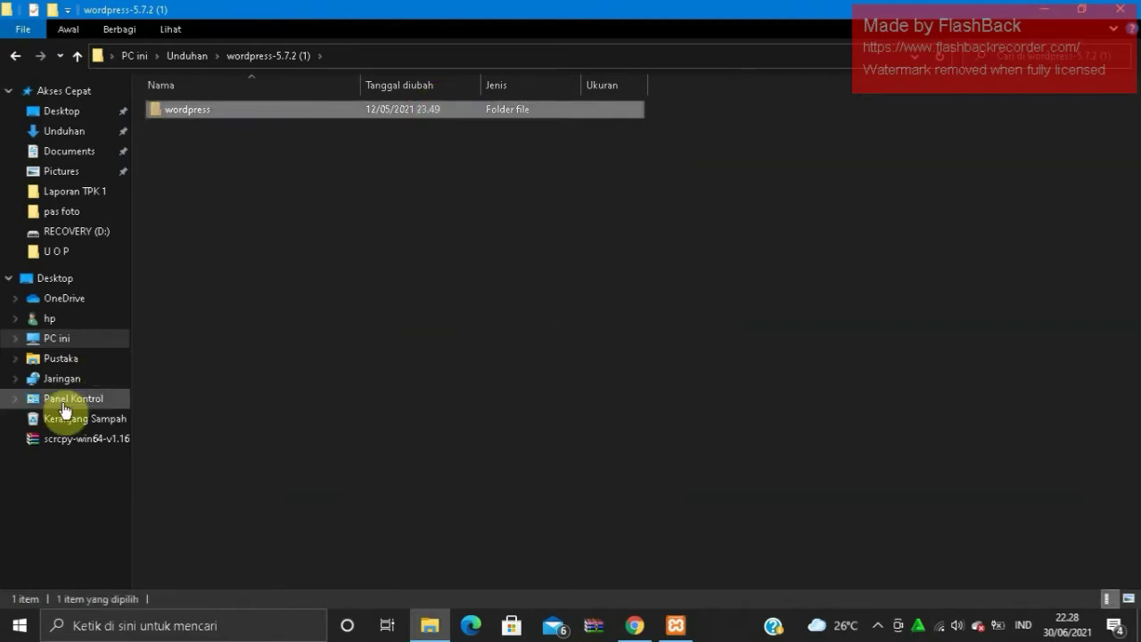
pyautogui.click(94, 345)
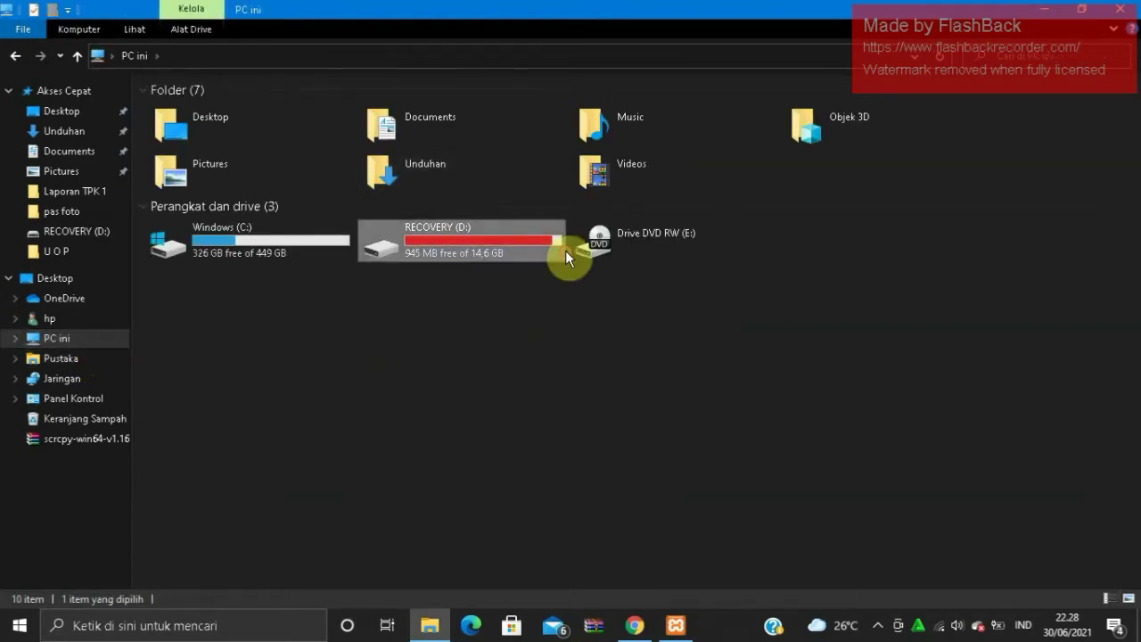
pyautogui.doubleClick(565, 254)
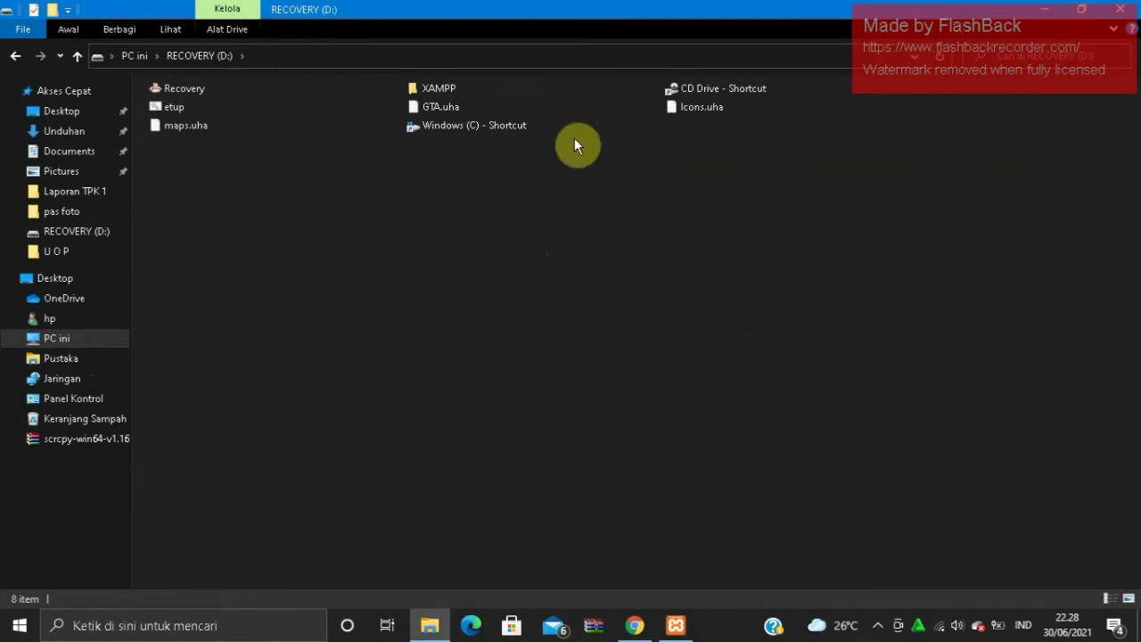
pyautogui.doubleClick(459, 92)
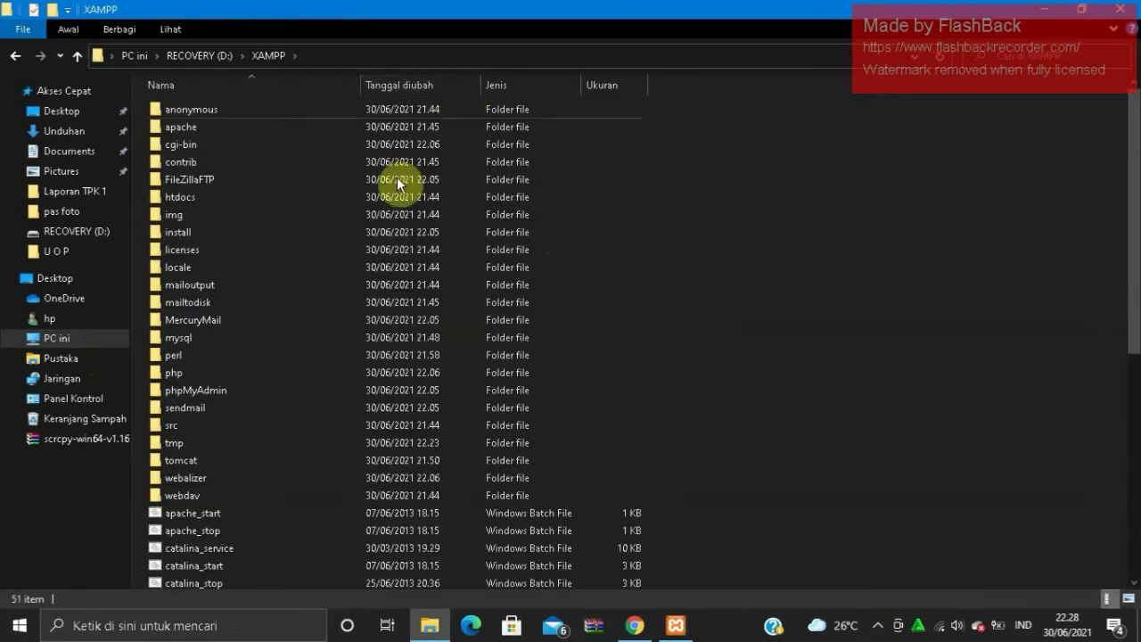
pyautogui.doubleClick(377, 203)
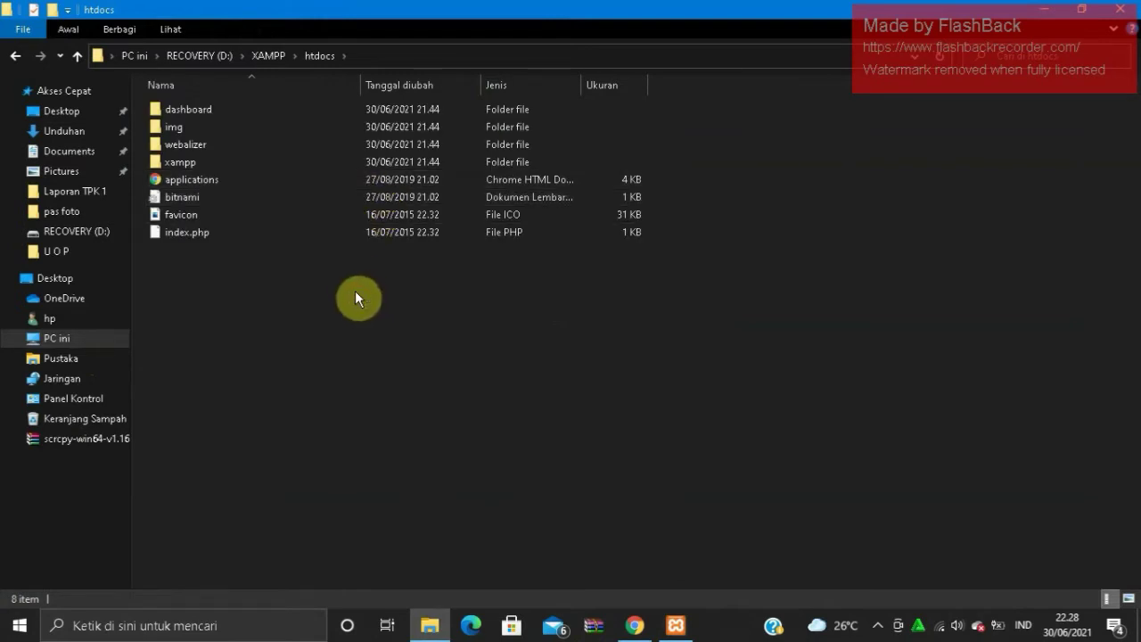
pyautogui.hotkey('ctrl', 'v')
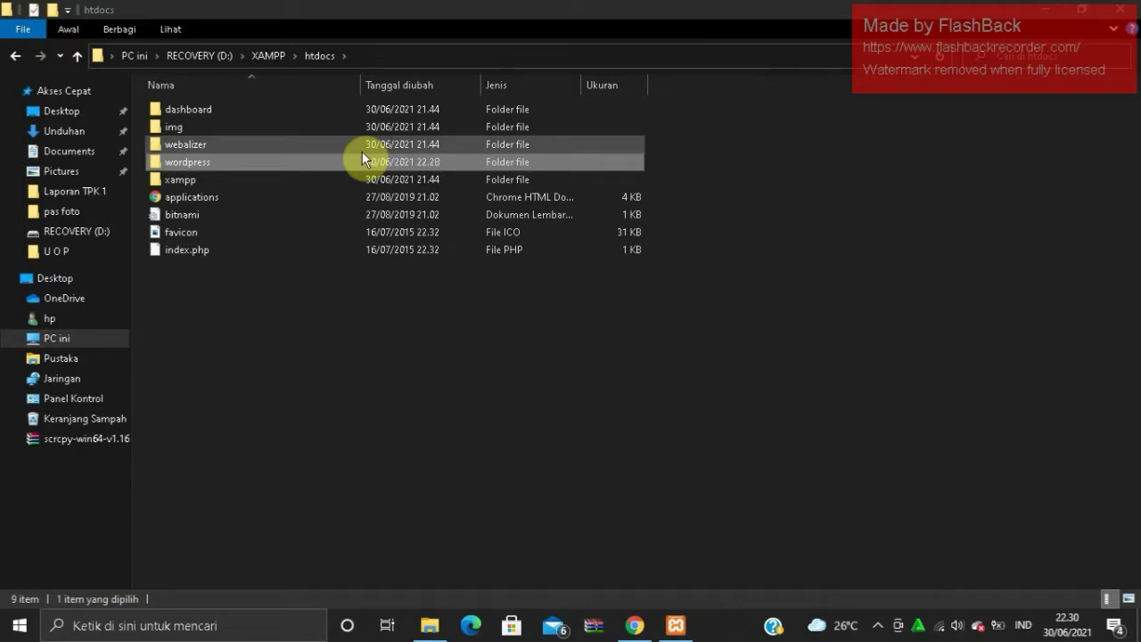
# - Rename the wordpress folder in htdocs to 'sahatac' via Ubah nama, then minimize Explorer
pyautogui.rightClick(446, 163)
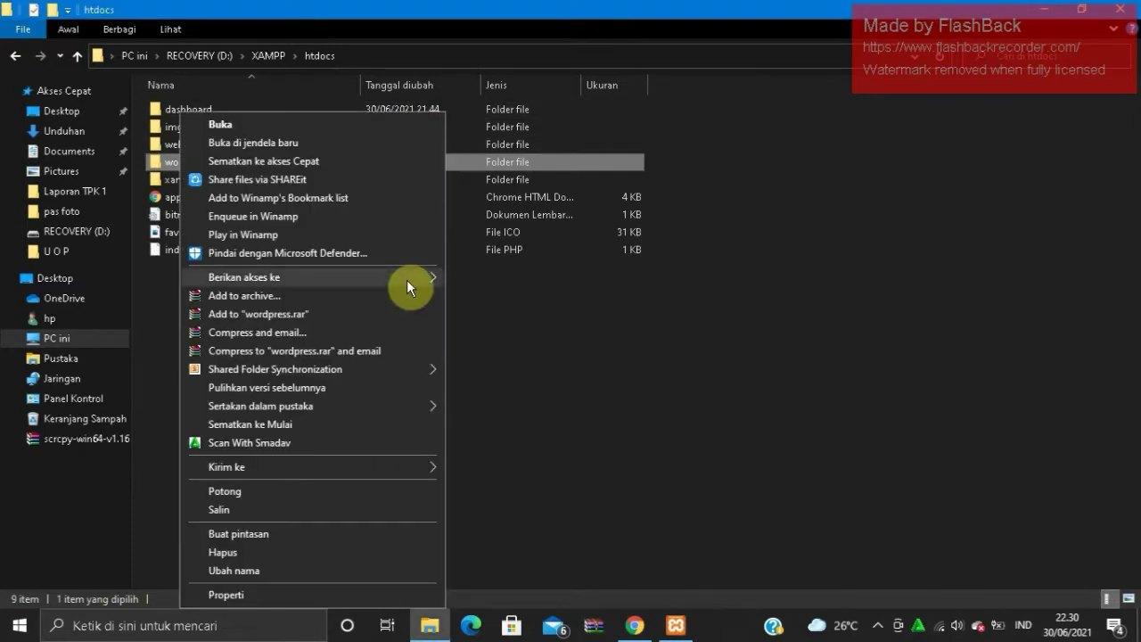
pyautogui.click(307, 567)
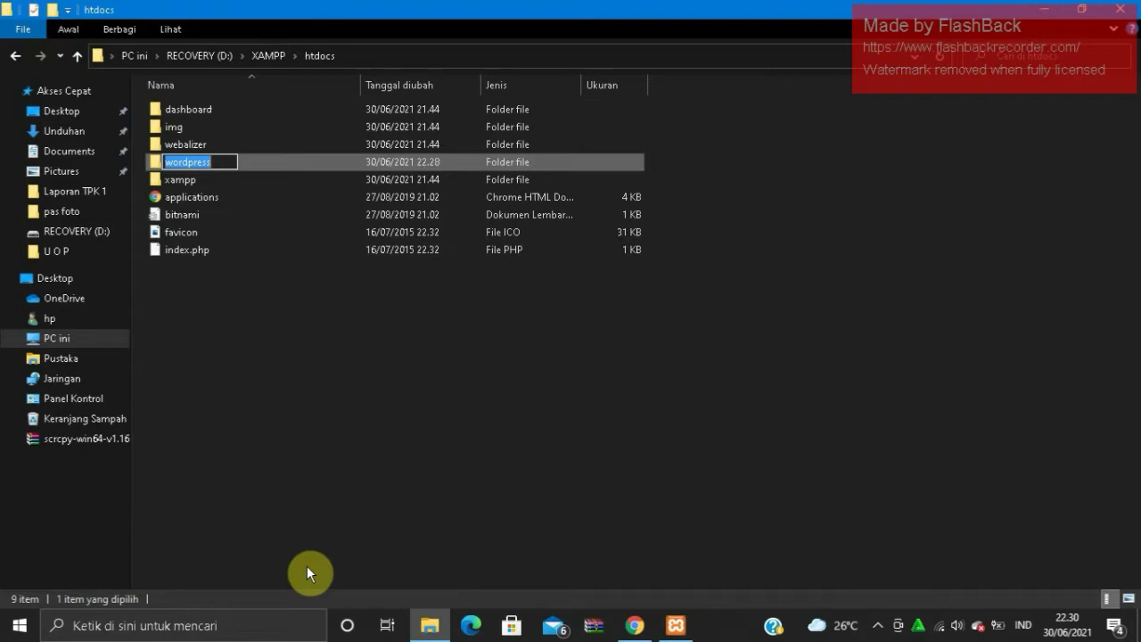
pyautogui.write('sahata')
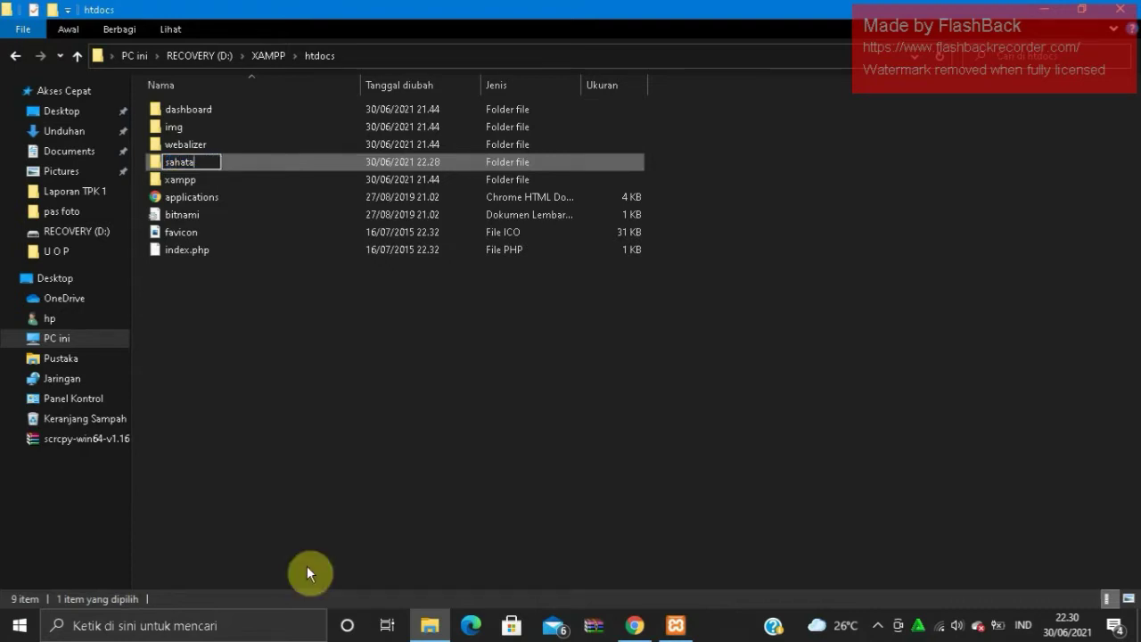
pyautogui.write('c')
pyautogui.press('Return')
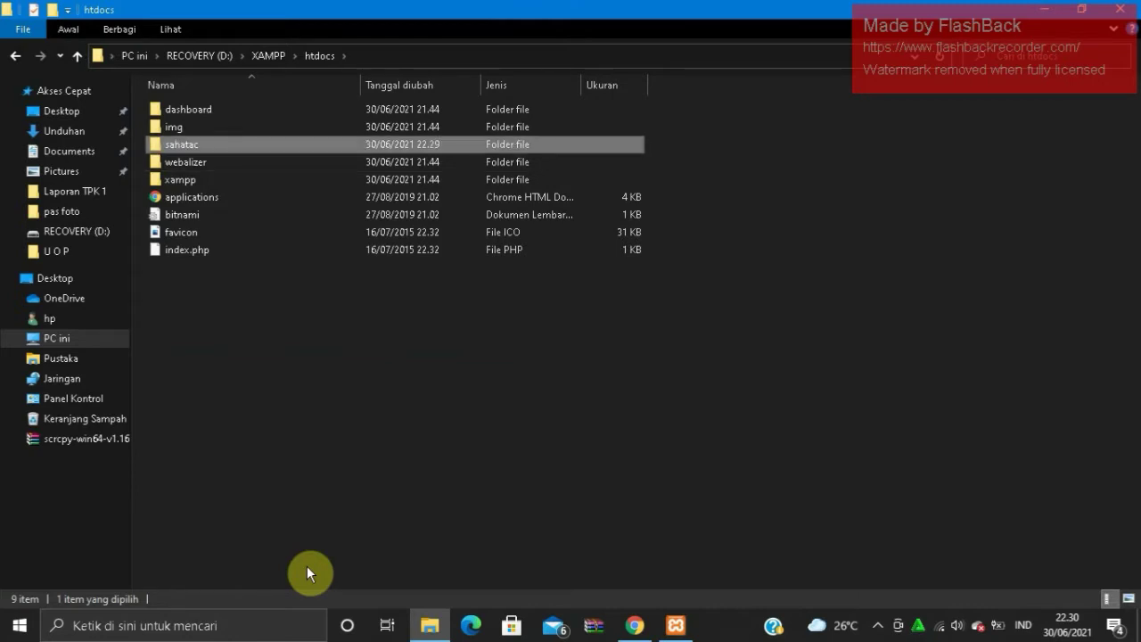
pyautogui.click(1045, 9)
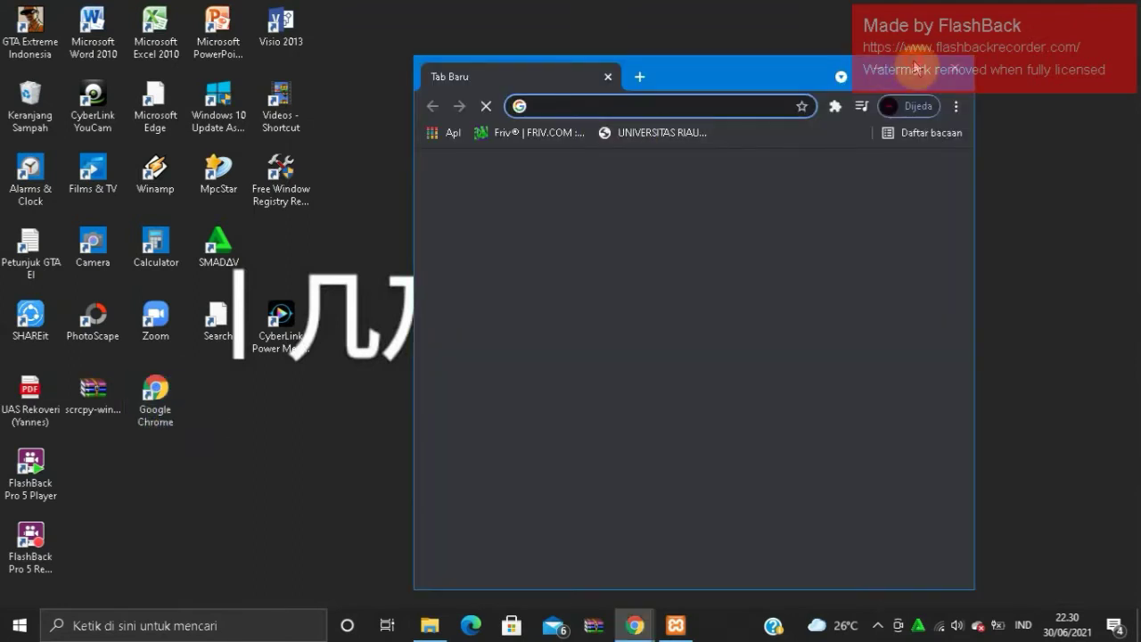
# - Maximize Chrome and load localhost/sahatac to reach the WordPress setup-config page
pyautogui.click(916, 68)
pyautogui.write('lo')
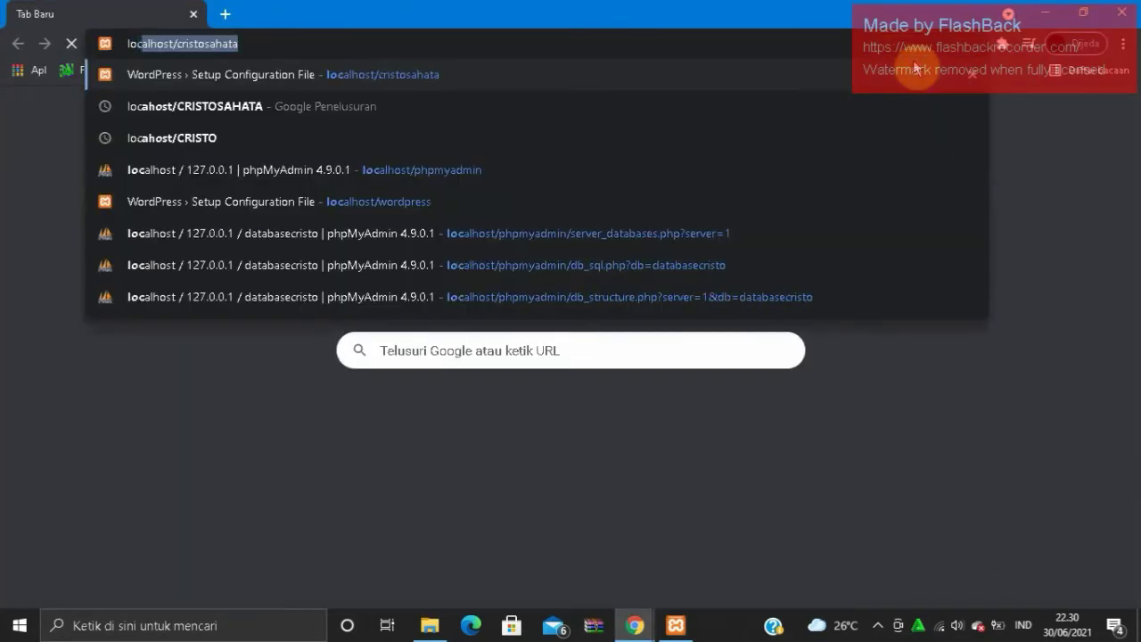
pyautogui.write('calho')
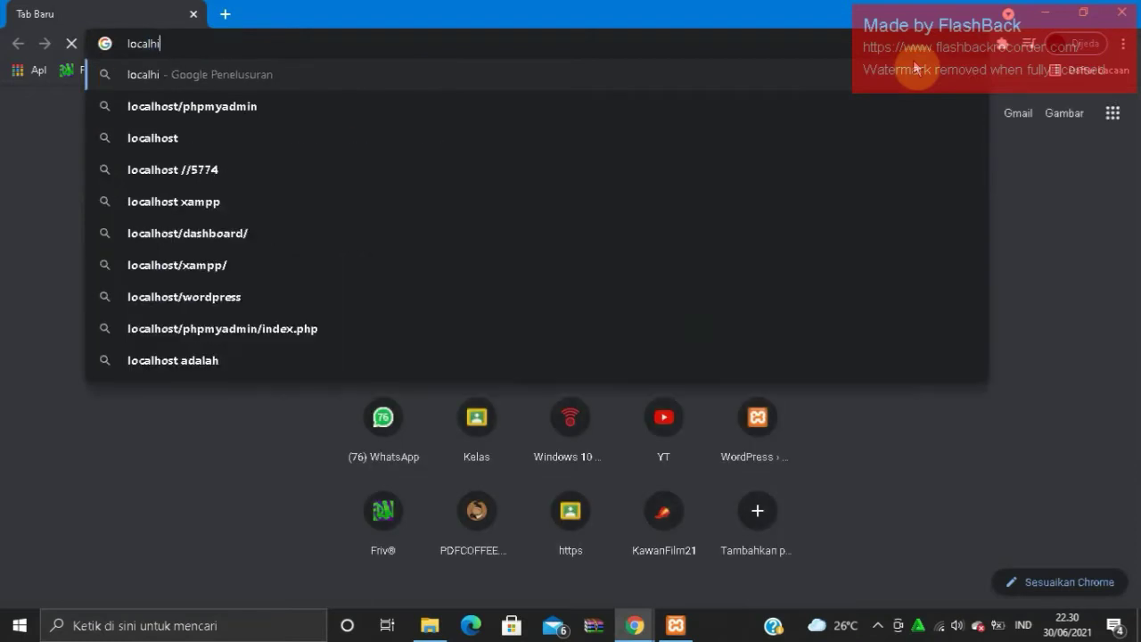
pyautogui.write('t')
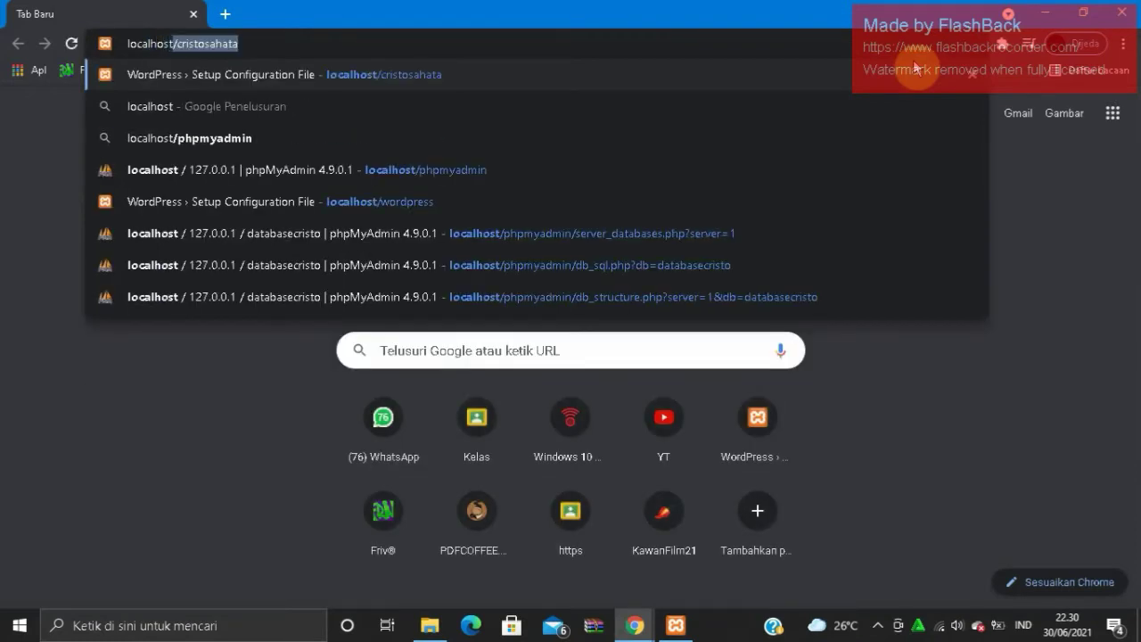
pyautogui.write('/sahatac')
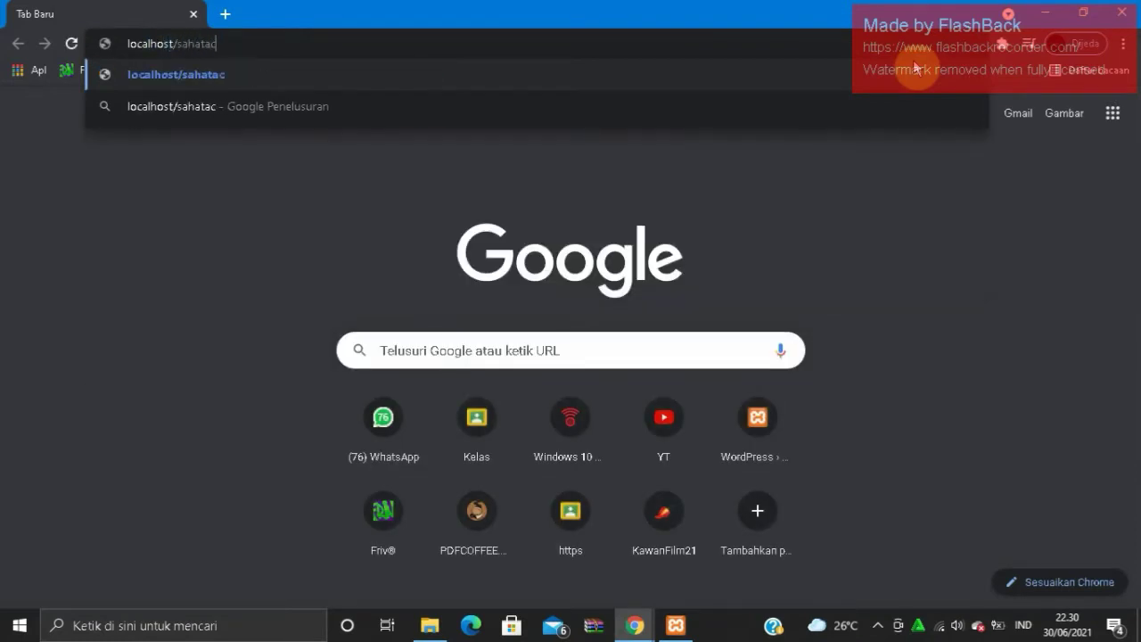
pyautogui.press('Return')
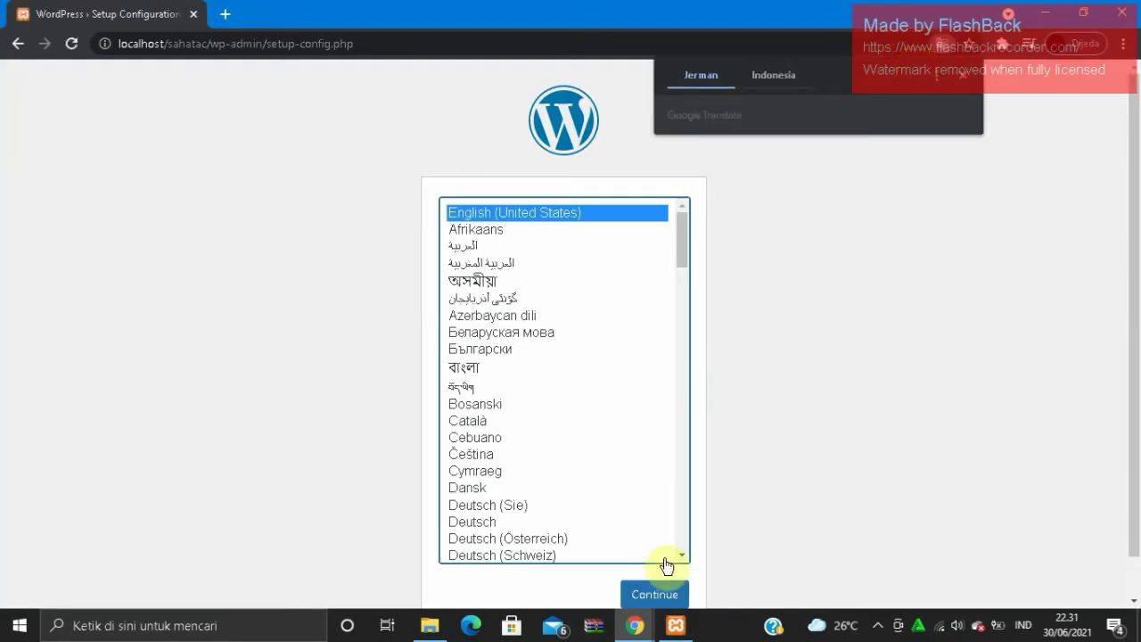
# - Continue setup in English (United States) and pass the welcome page with Let's go!
pyautogui.click(670, 590)
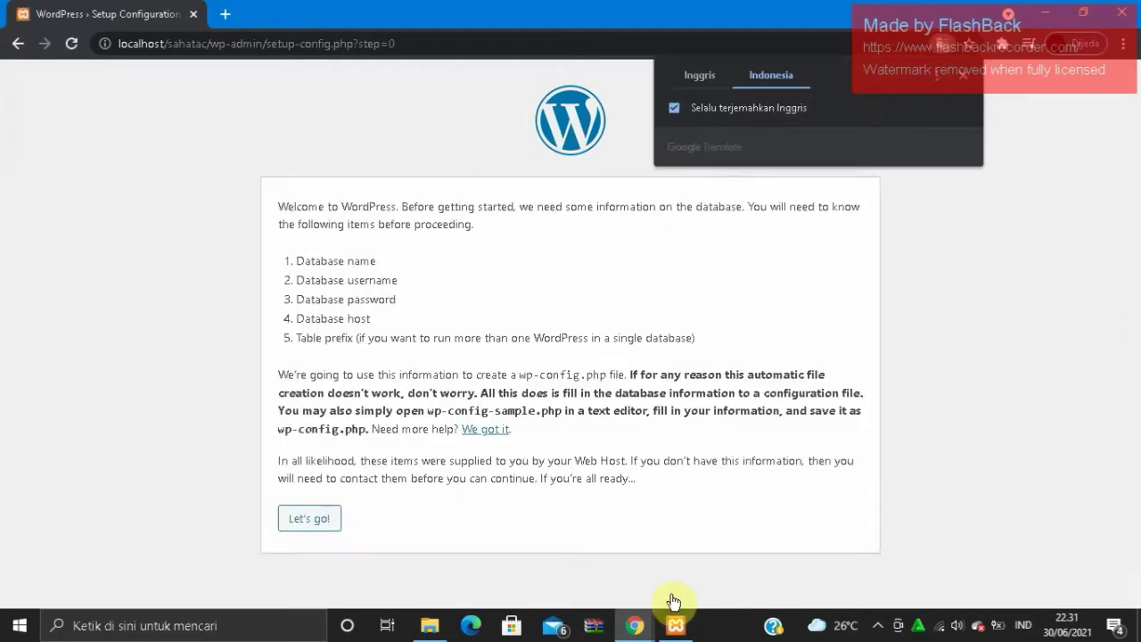
pyautogui.click(332, 540)
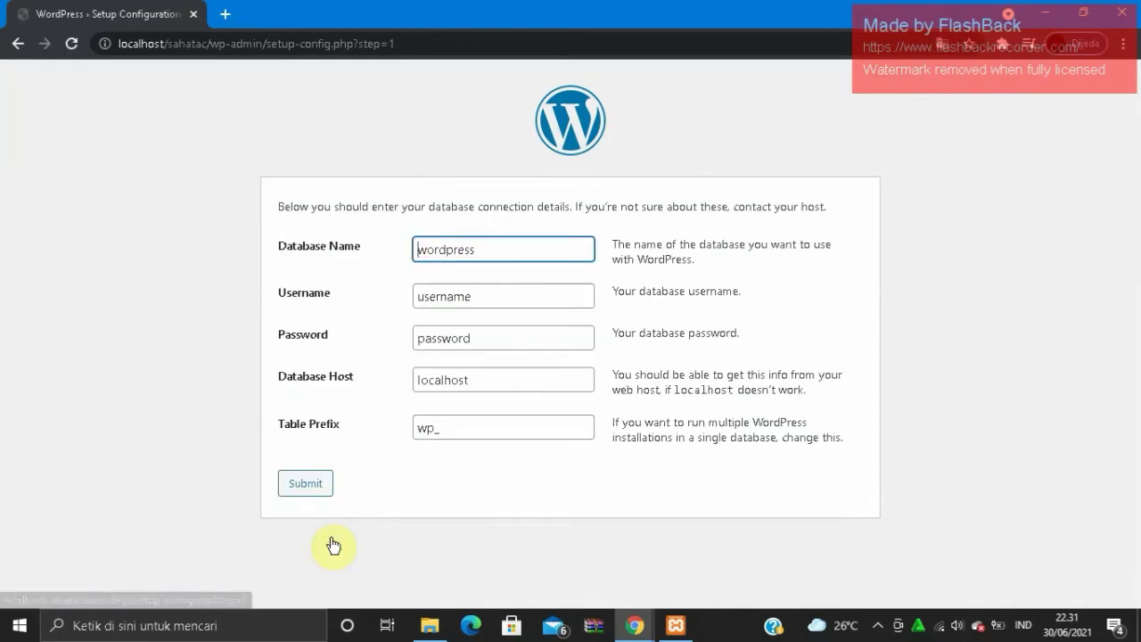
# - Open localhost/phpmyadmin in a new browser tab
pyautogui.click(234, 11)
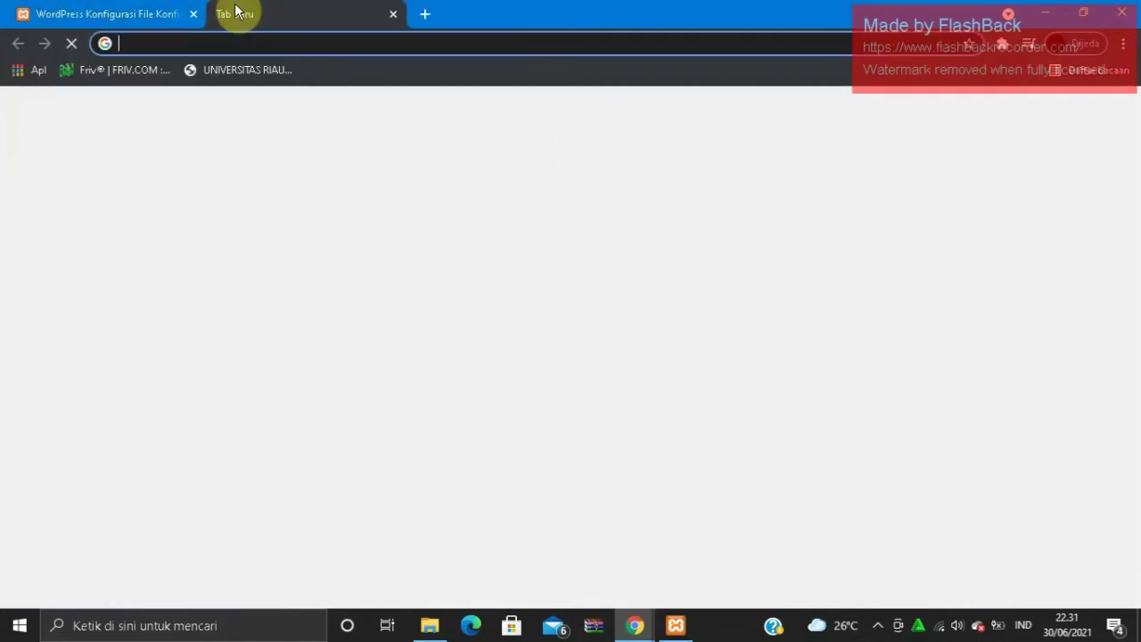
pyautogui.write('local')
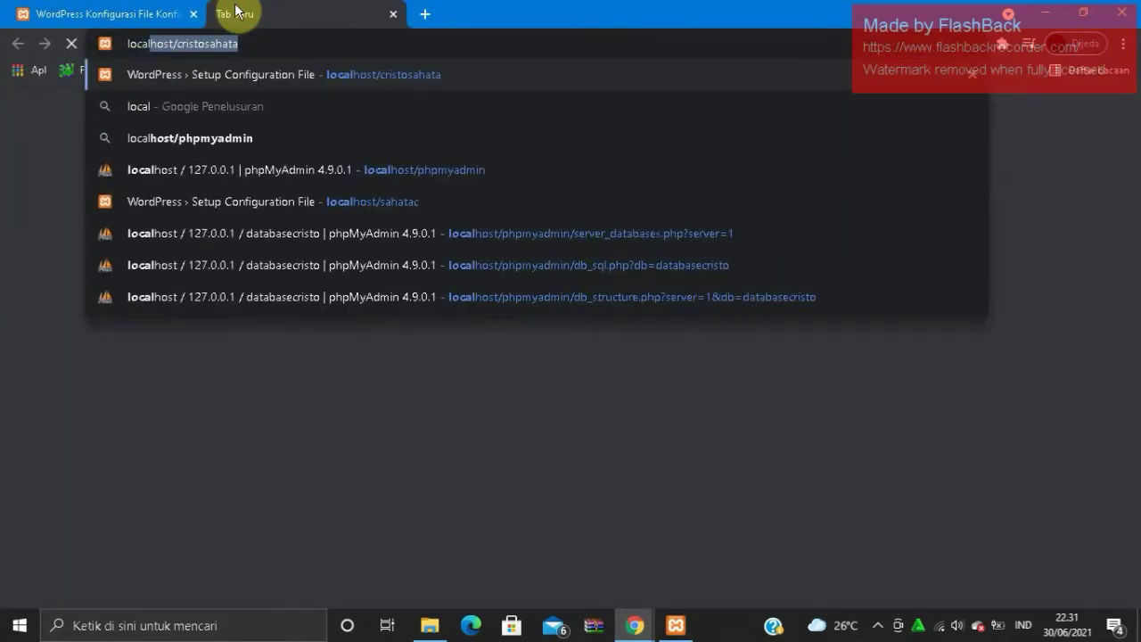
pyautogui.write('host')
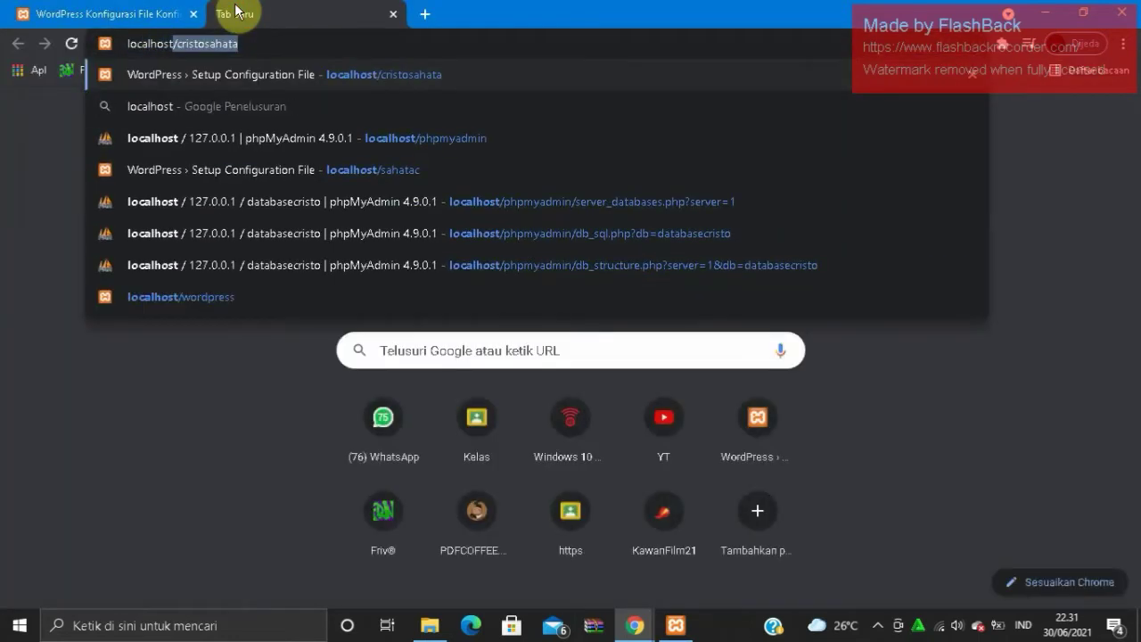
pyautogui.write('/phpmyadmin')
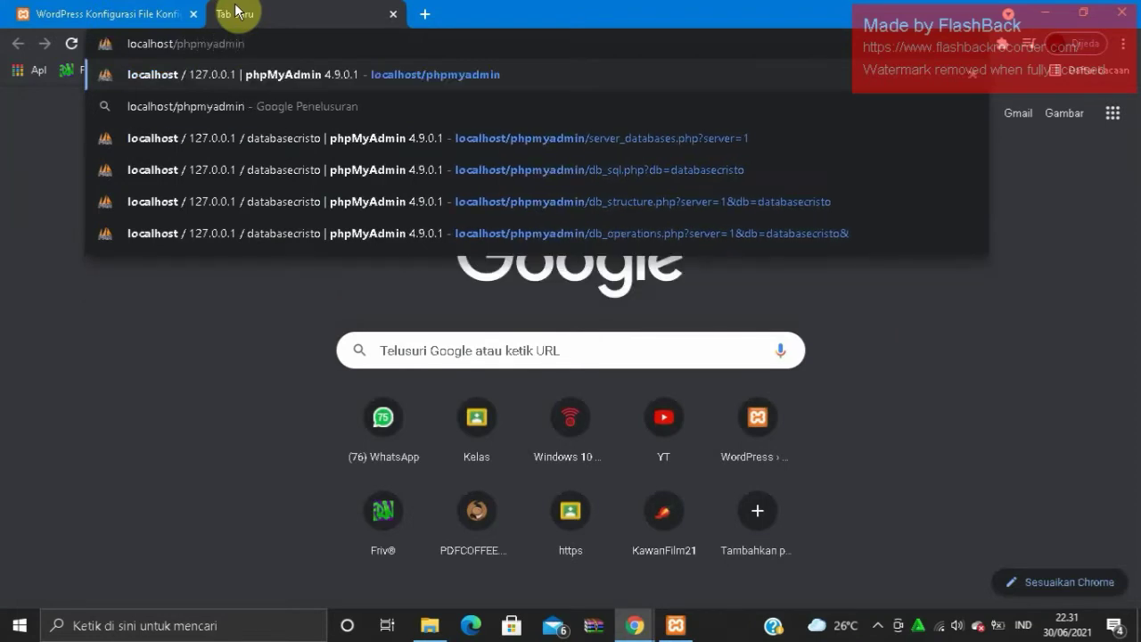
pyautogui.press('Return')
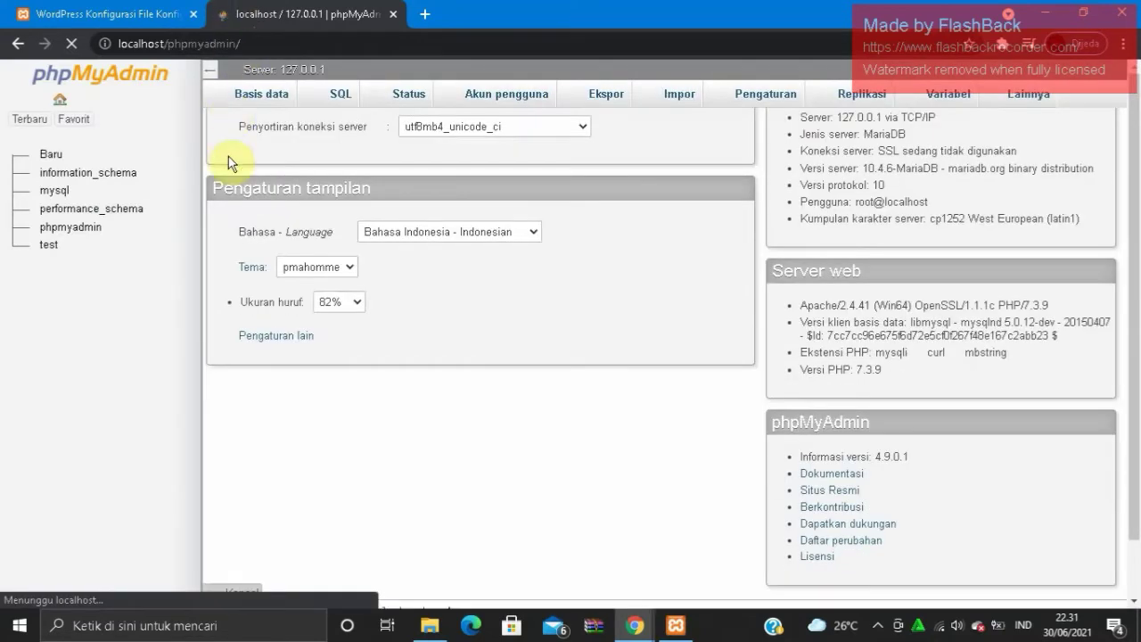
# - Create a new database named sahatacdata from the Baru page
pyautogui.click(52, 159)
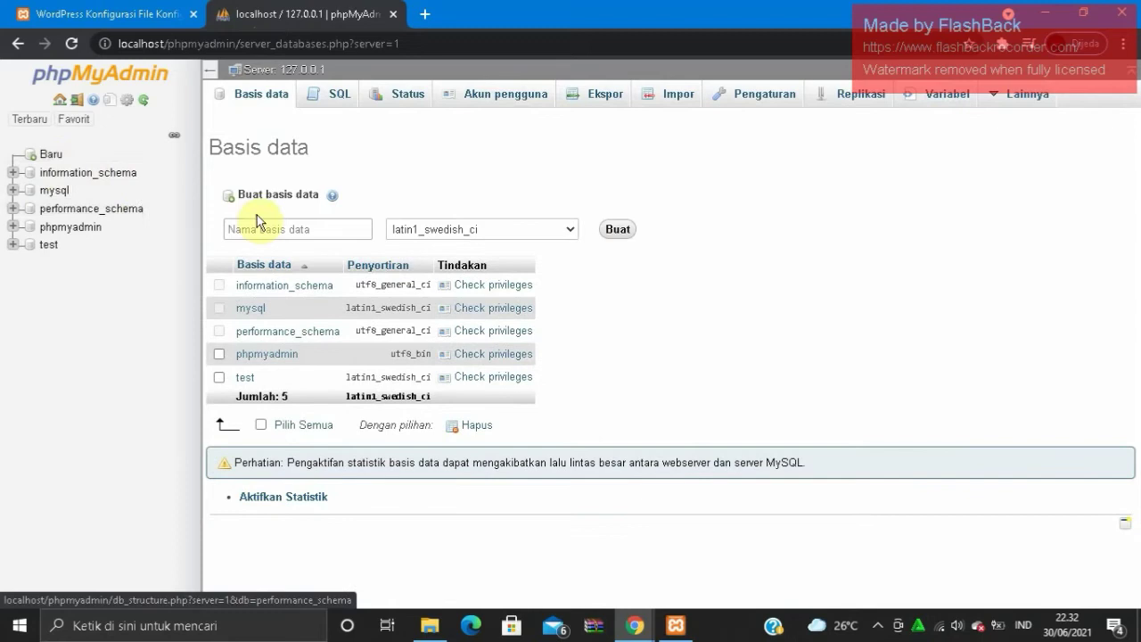
pyautogui.click(268, 227)
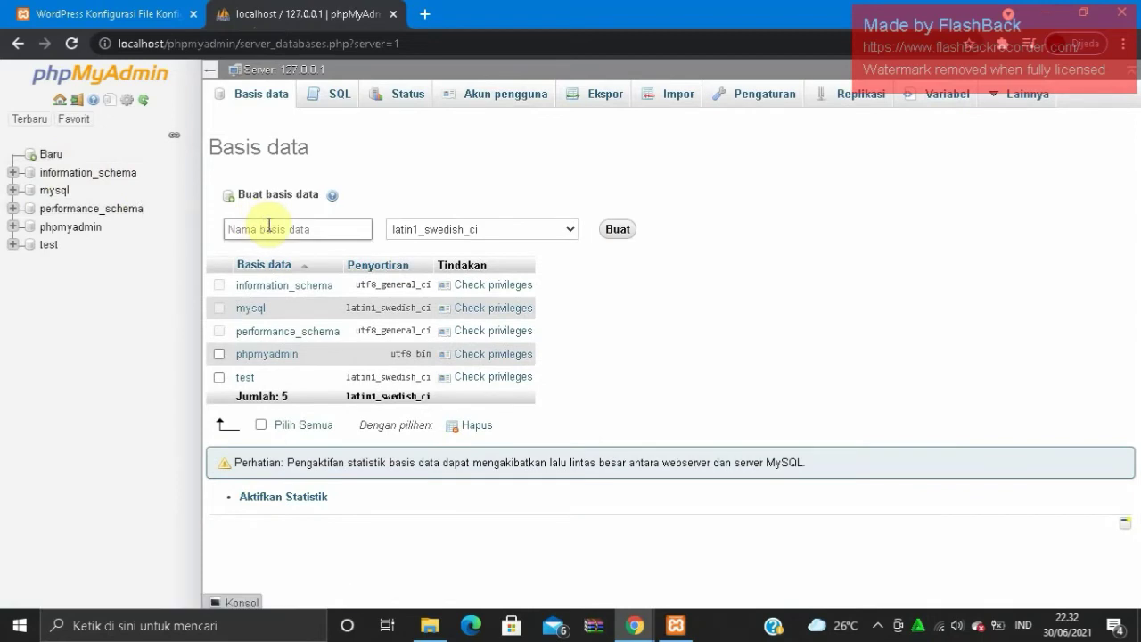
pyautogui.click(268, 228)
pyautogui.write('sahata')
pyautogui.write('cob')
pyautogui.write('ta')
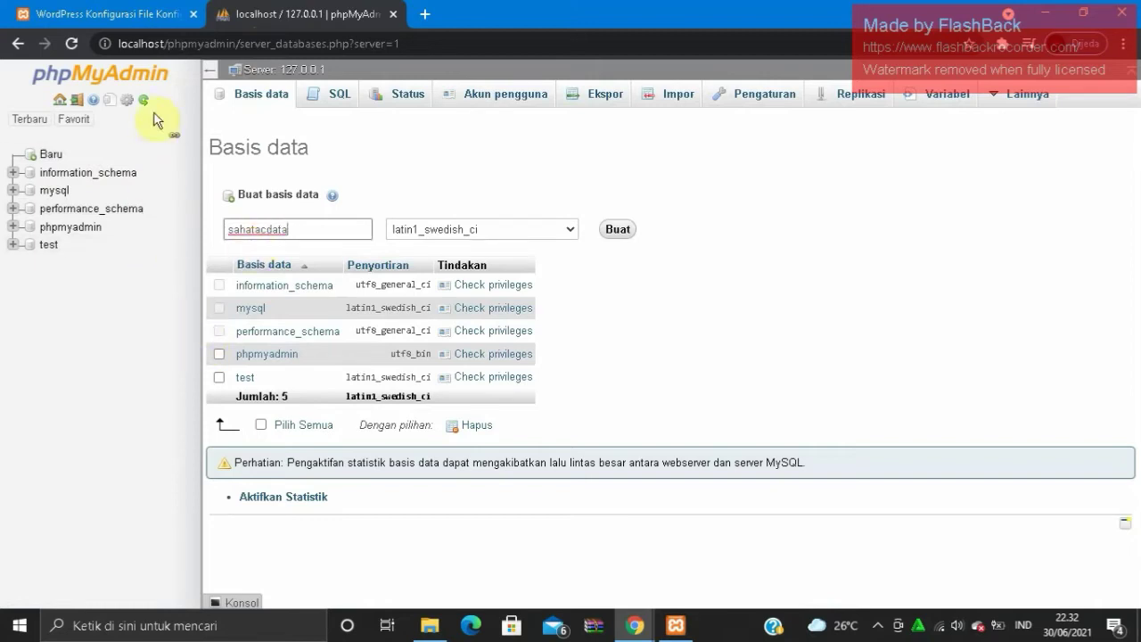
pyautogui.click(615, 237)
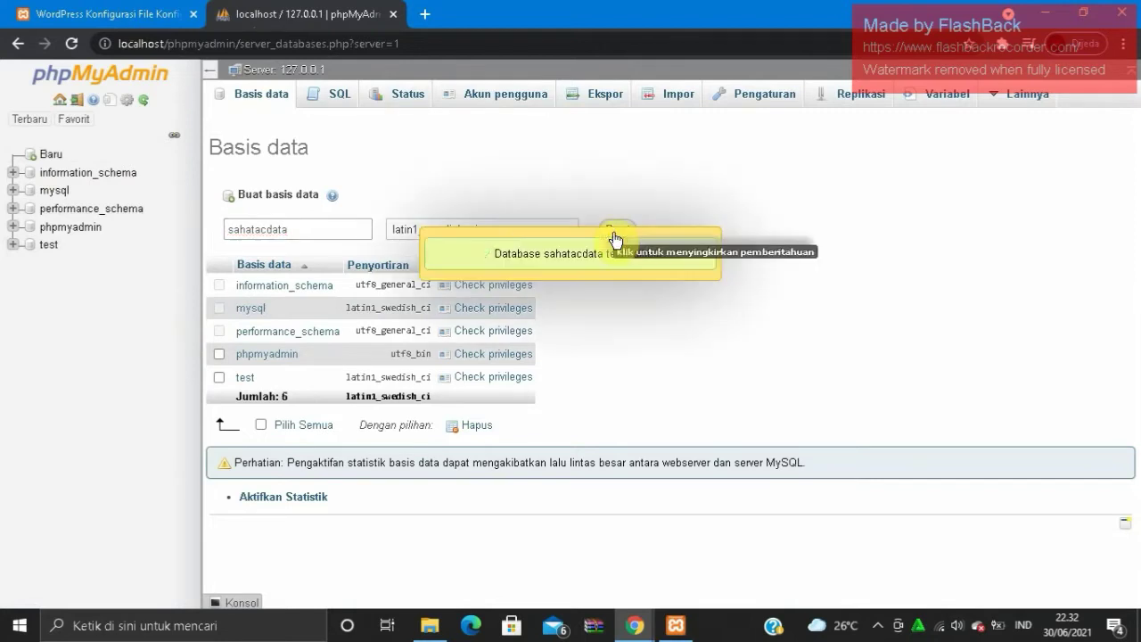
# - Submit database name sahatacdata, username root and an empty password in the WordPress setup form
pyautogui.click(80, 9)
pyautogui.click(508, 260)
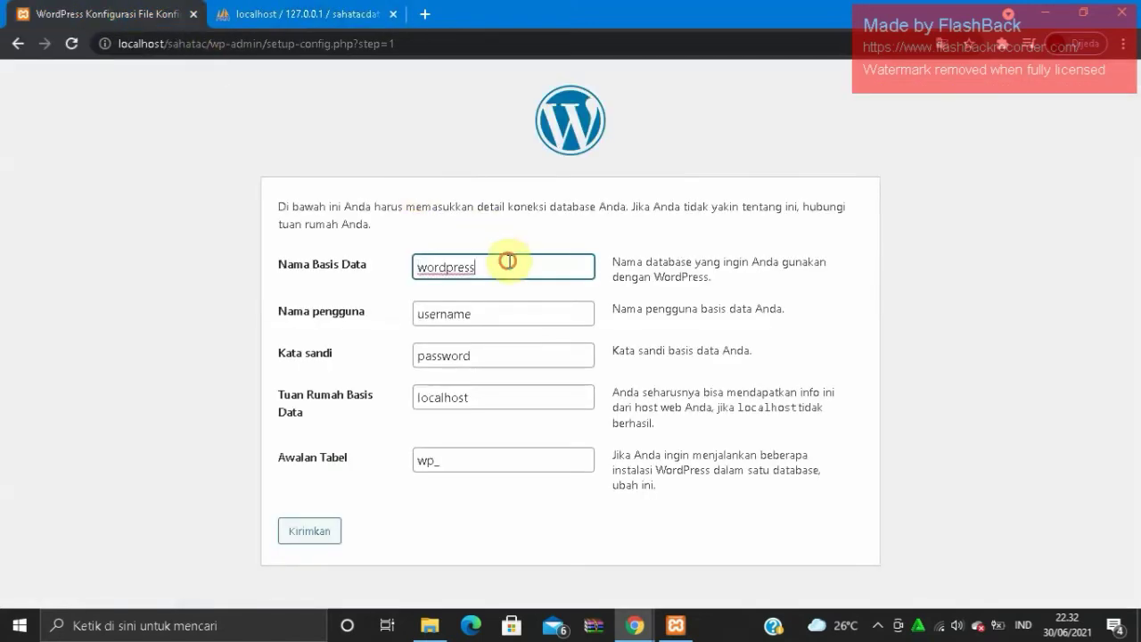
pyautogui.hotkey('shift', 'Left')
pyautogui.hotkey('shift', 'Left')
pyautogui.hotkey('shift', 'Left')
pyautogui.hotkey('shift', 'Left')
pyautogui.hotkey('shift', 'Left')
pyautogui.hotkey('shift', 'Left')
pyautogui.hotkey('shift', 'Left')
pyautogui.hotkey('shift', 'Left')
pyautogui.hotkey('shift', 'Left')
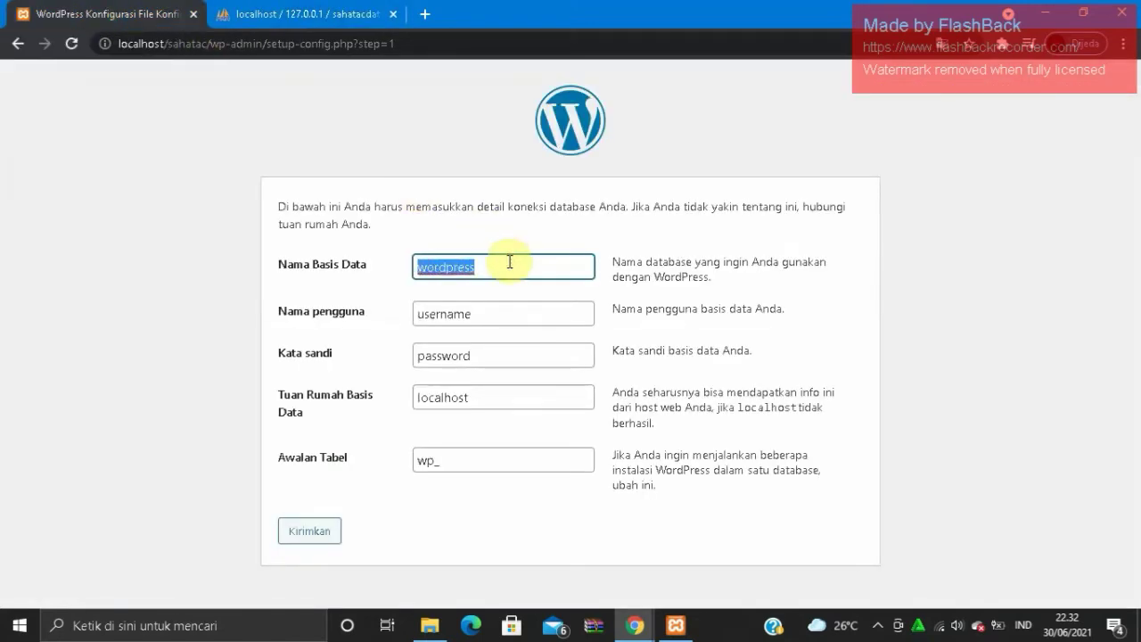
pyautogui.write('sahatac')
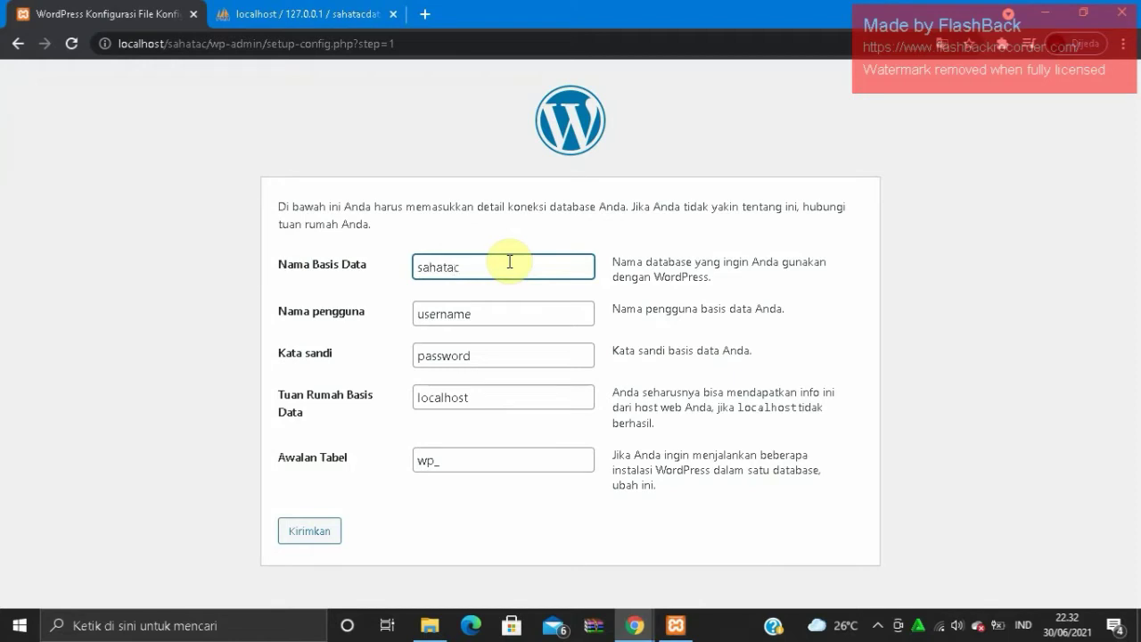
pyautogui.write('data')
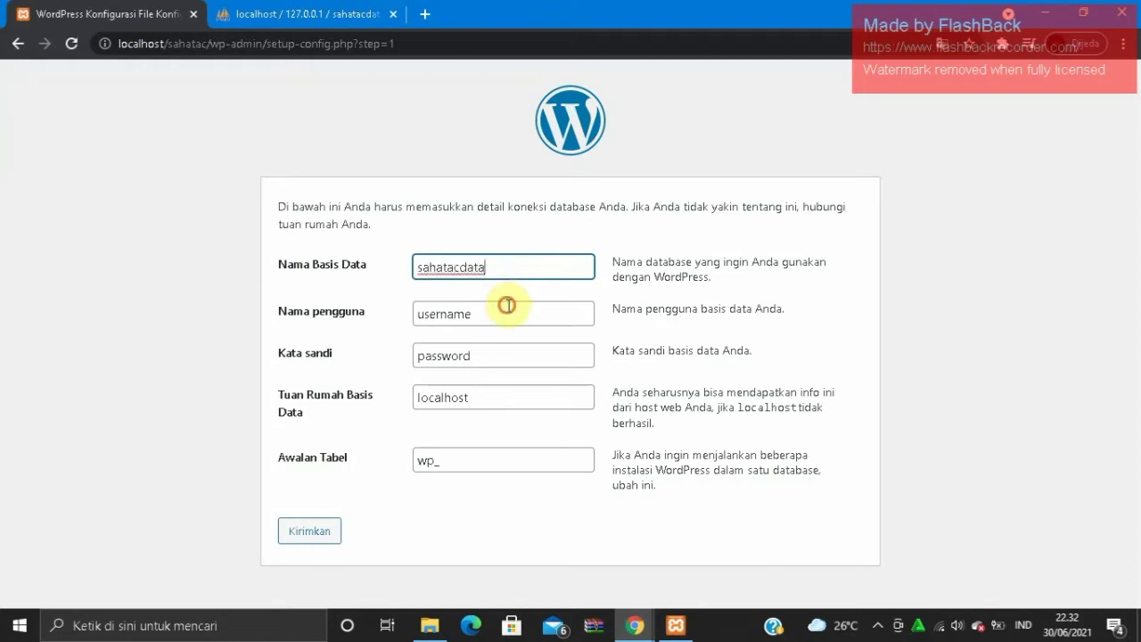
pyautogui.click(508, 308)
pyautogui.hotkey('shift', 'Left')
pyautogui.hotkey('shift', 'Left')
pyautogui.hotkey('shift', 'Left')
pyautogui.hotkey('shift', 'Left')
pyautogui.hotkey('shift', 'Left')
pyautogui.hotkey('shift', 'Left')
pyautogui.hotkey('shift', 'Left')
pyautogui.hotkey('shift', 'Left')
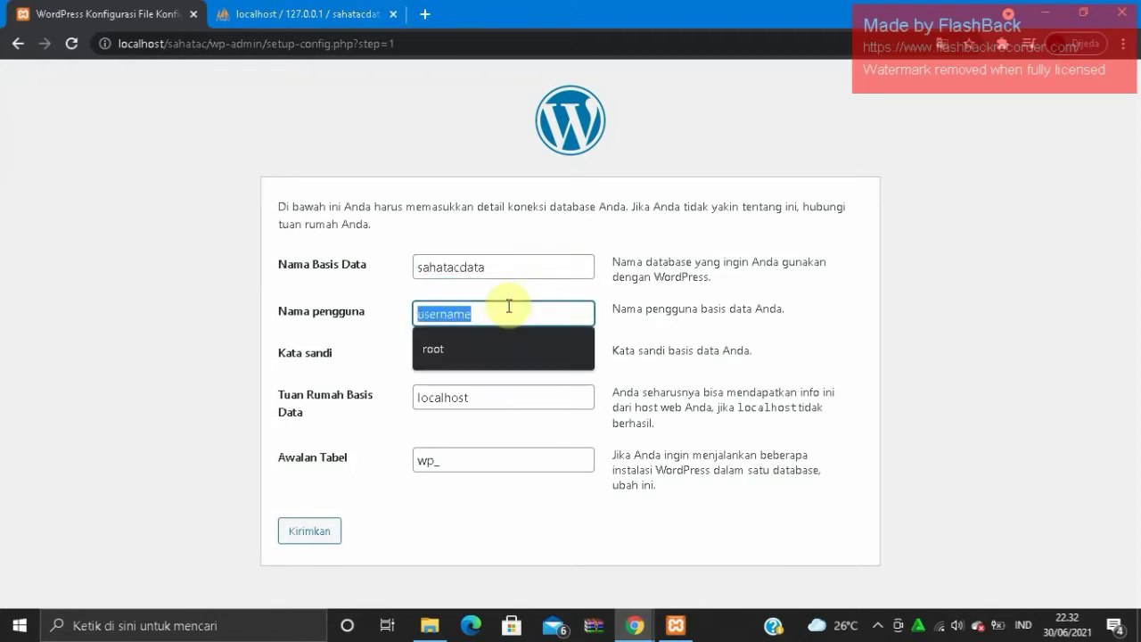
pyautogui.write('root')
pyautogui.click(502, 354)
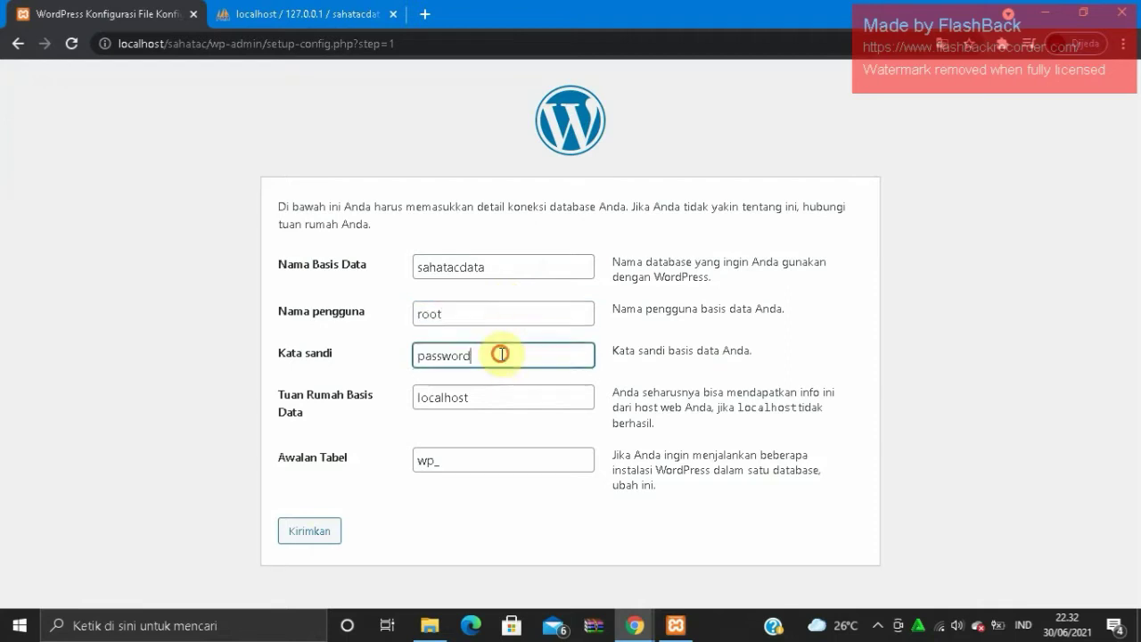
pyautogui.hotkey('shift', 'Left')
pyautogui.hotkey('shift', 'Left')
pyautogui.hotkey('shift', 'Left')
pyautogui.hotkey('shift', 'Left')
pyautogui.hotkey('shift', 'Left')
pyautogui.hotkey('shift', 'Left')
pyautogui.hotkey('shift', 'Left')
pyautogui.hotkey('shift', 'Left')
pyautogui.press('BackSpace')
pyautogui.click(316, 526)
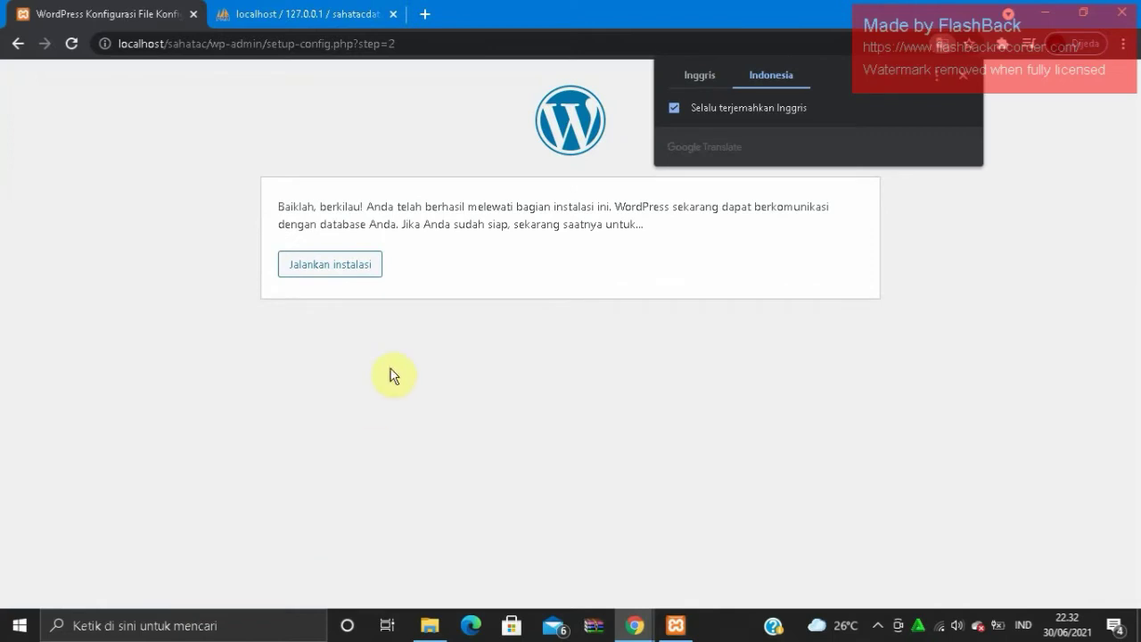
# - Start the WordPress installation to reach the site details page
pyautogui.click(374, 276)
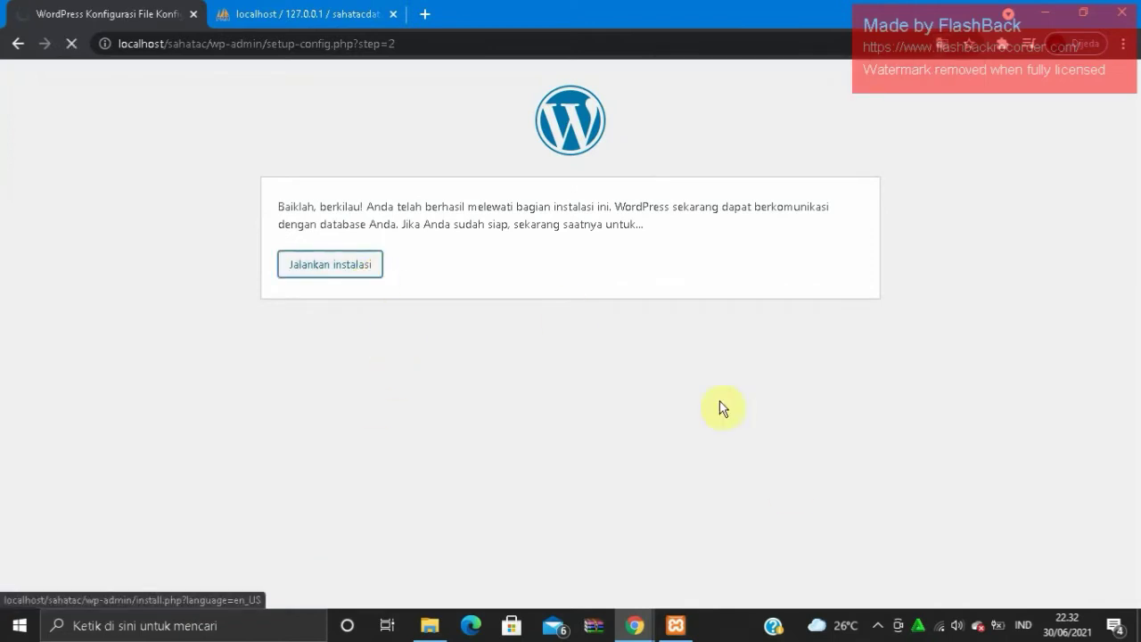
pyautogui.click(877, 627)
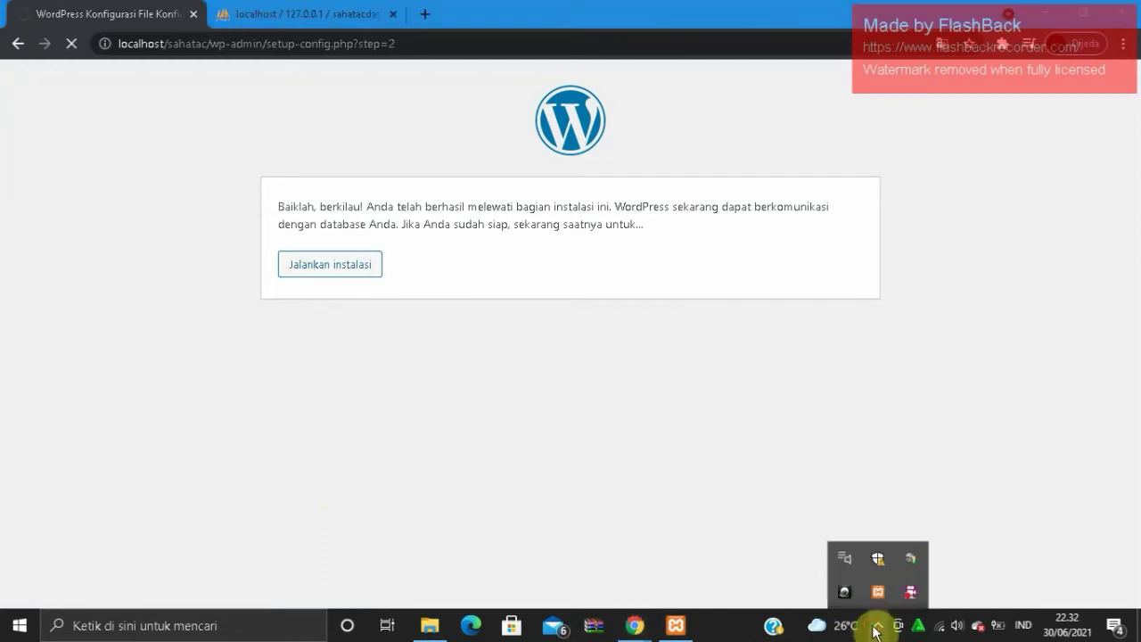
pyautogui.click(776, 519)
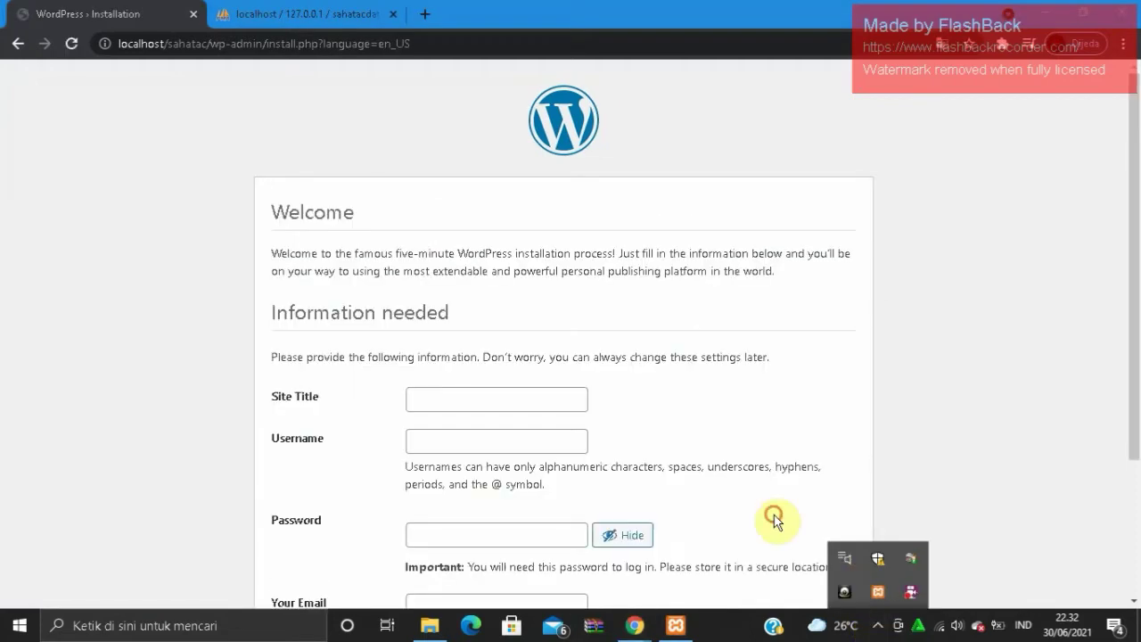
# - Set the site title to SahataC
pyautogui.click(535, 395)
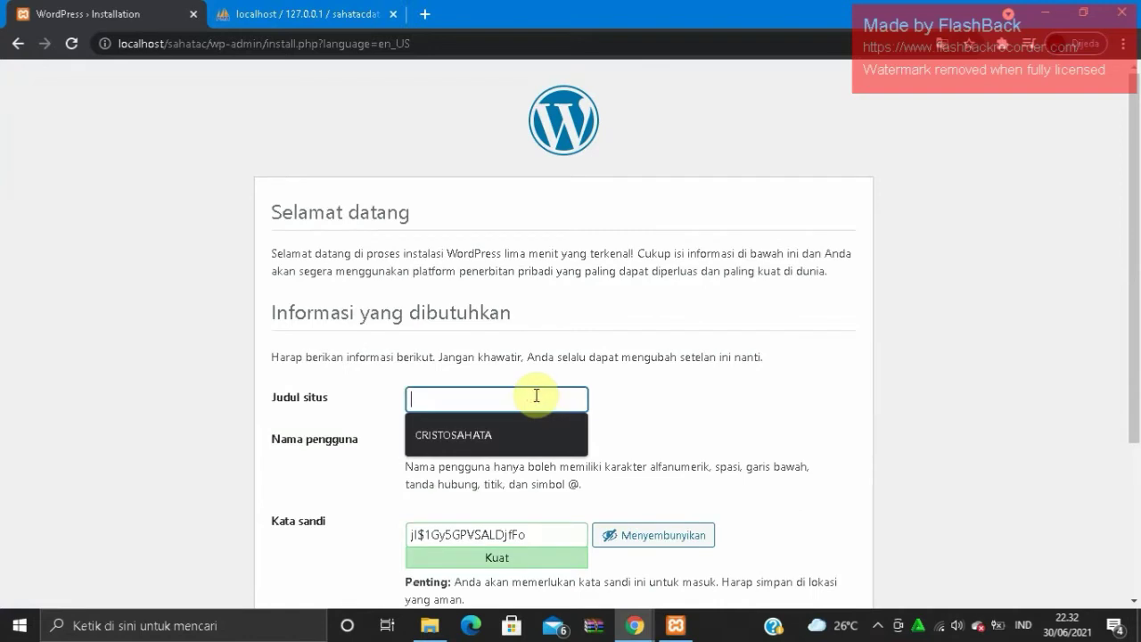
pyautogui.click(530, 434)
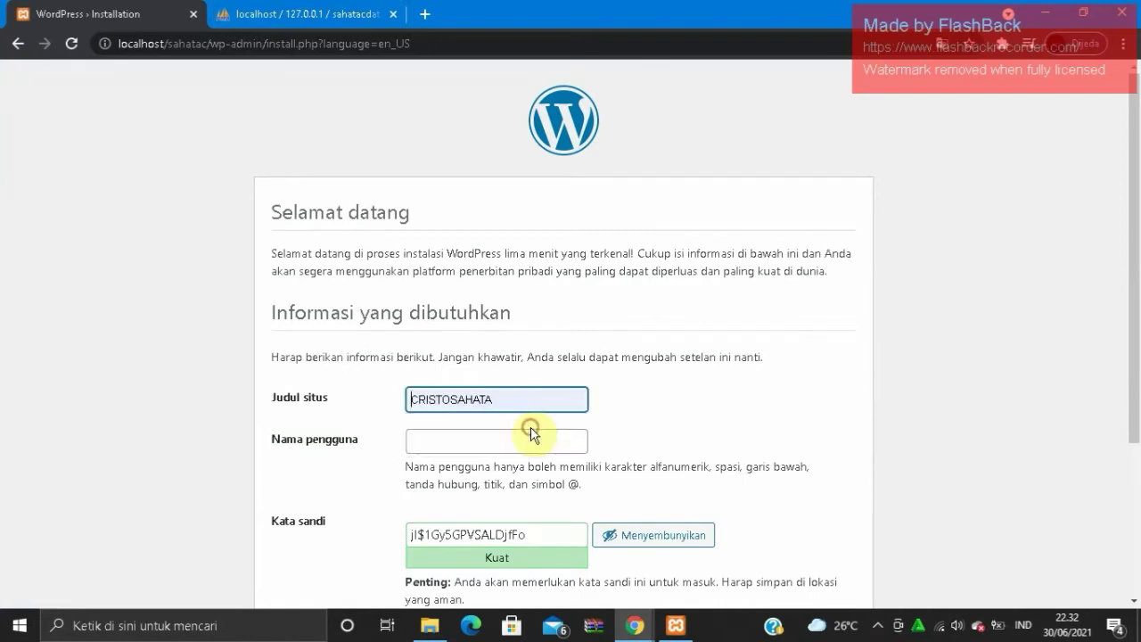
pyautogui.click(533, 442)
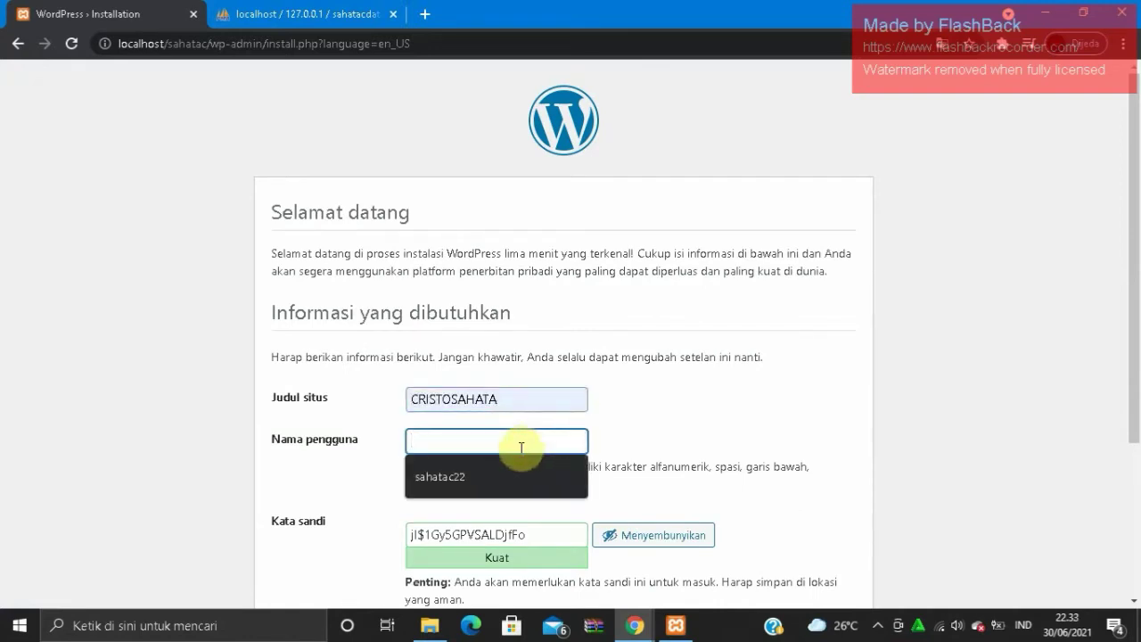
pyautogui.click(522, 400)
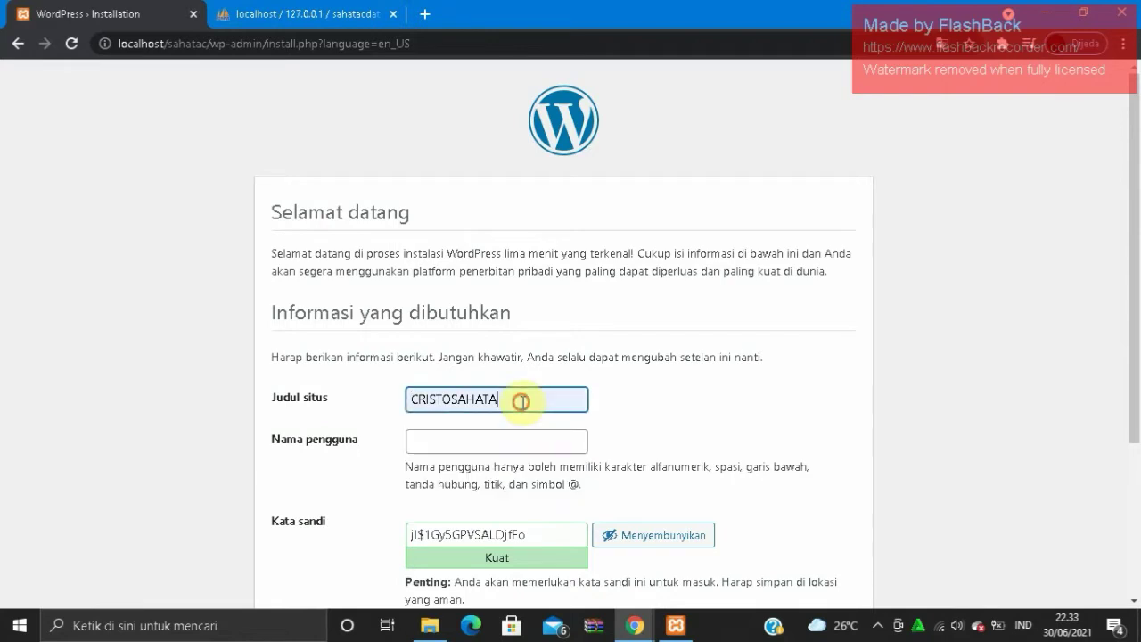
pyautogui.hotkey('shift', 'Left')
pyautogui.hotkey('shift', 'Left')
pyautogui.hotkey('shift', 'Left')
pyautogui.hotkey('shift', 'Left')
pyautogui.hotkey('shift', 'Left')
pyautogui.hotkey('shift', 'Left')
pyautogui.hotkey('shift', 'Left')
pyautogui.hotkey('shift', 'Left')
pyautogui.hotkey('shift', 'Left')
pyautogui.hotkey('shift', 'Left')
pyautogui.hotkey('shift', 'Left')
pyautogui.hotkey('shift', 'Left')
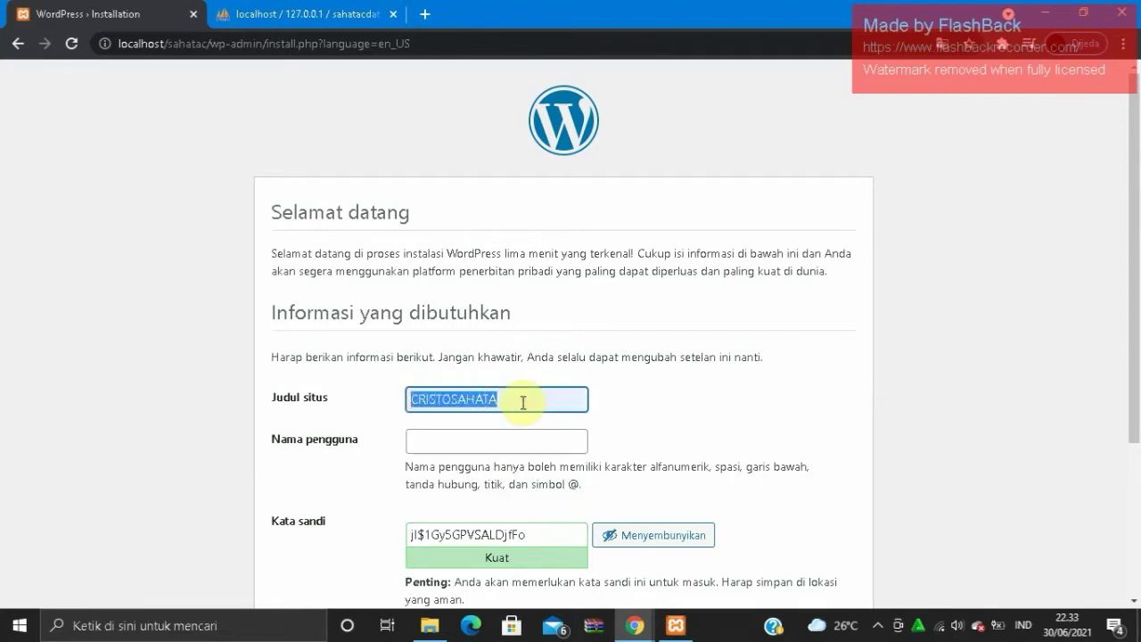
pyautogui.write('Sahata C')
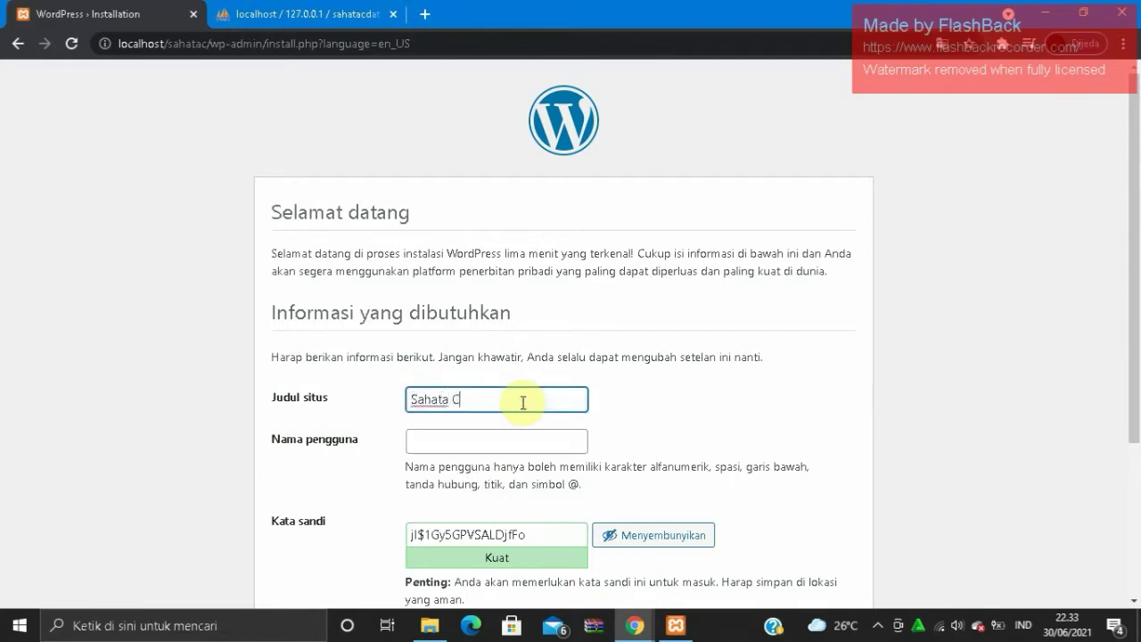
pyautogui.write('rist')
pyautogui.press('BackSpace')
pyautogui.press('BackSpace')
pyautogui.press('BackSpace')
pyautogui.press('BackSpace')
pyautogui.press('BackSpace')
pyautogui.write('C')
# - Enter the admin username and a custom admin password, keeping the password hidden
pyautogui.click(535, 438)
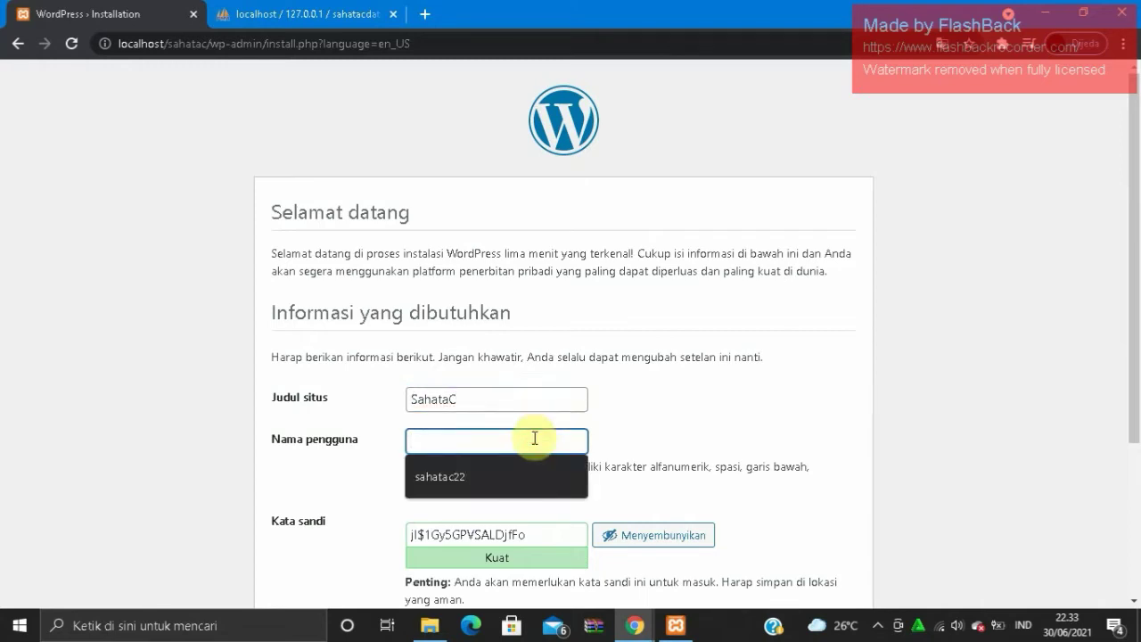
pyautogui.write('cristosahata')
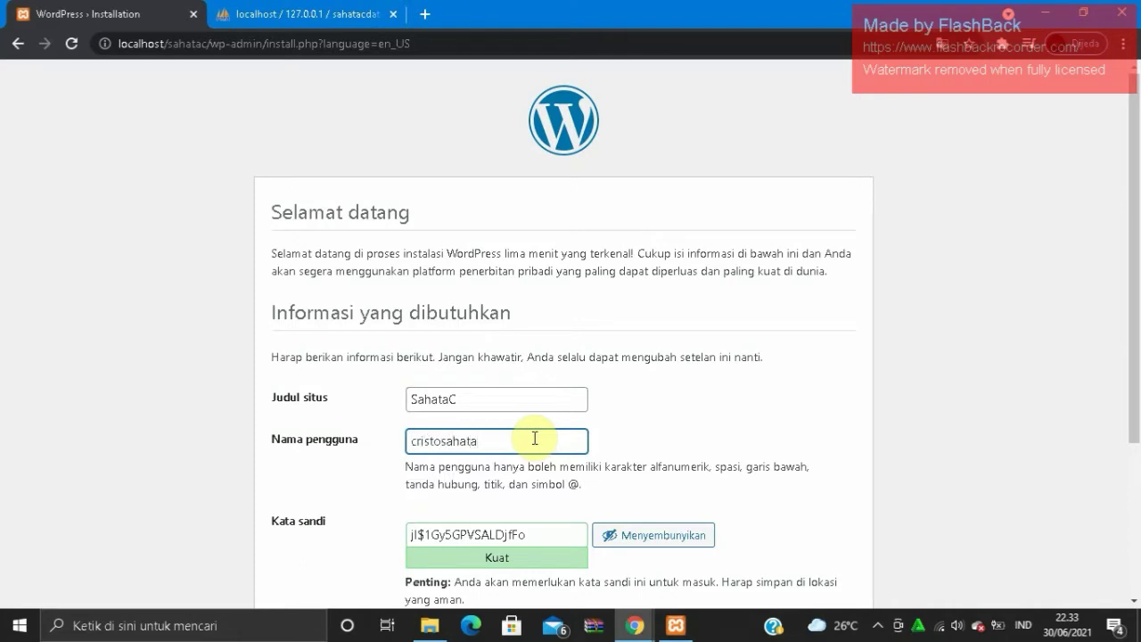
pyautogui.click(545, 531)
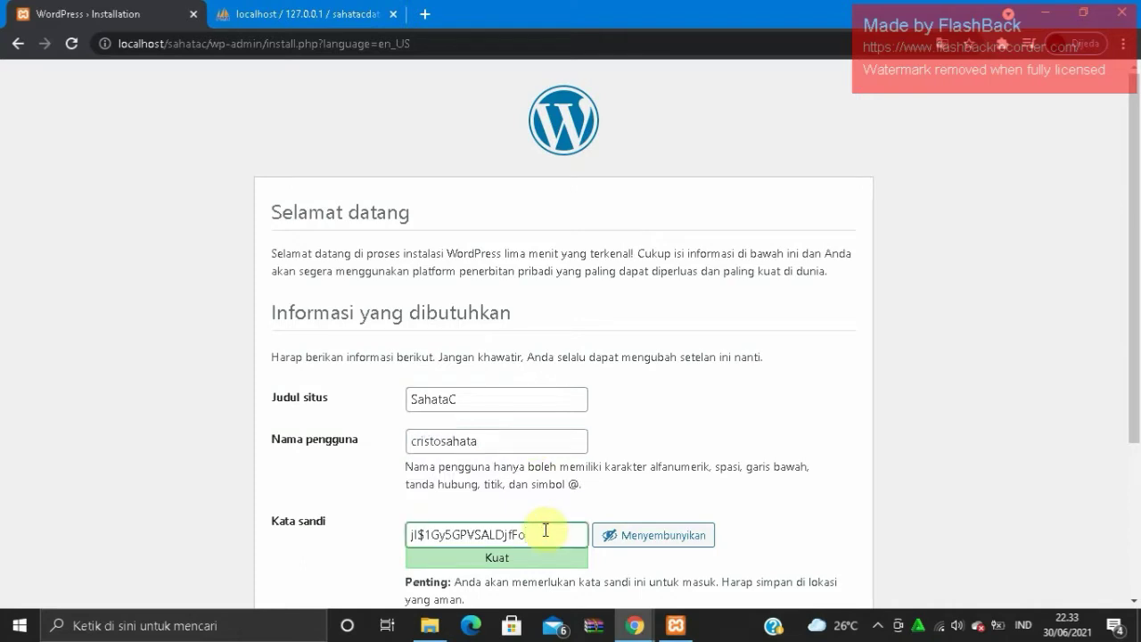
pyautogui.hotkey('shift', 'Left')
pyautogui.hotkey('shift', 'Left')
pyautogui.hotkey('shift', 'Left')
pyautogui.hotkey('shift', 'Left')
pyautogui.hotkey('shift', 'Left')
pyautogui.hotkey('shift', 'Left')
pyautogui.hotkey('shift', 'Left')
pyautogui.hotkey('shift', 'Left')
pyautogui.hotkey('shift', 'Left')
pyautogui.hotkey('shift', 'Left')
pyautogui.hotkey('shift', 'Left')
pyautogui.hotkey('shift', 'Left')
pyautogui.hotkey('shift', 'Left')
pyautogui.hotkey('shift', 'Left')
pyautogui.hotkey('shift', 'Left')
pyautogui.hotkey('shift', 'Left')
pyautogui.hotkey('shift', 'Left')
pyautogui.hotkey('shift', 'Left')
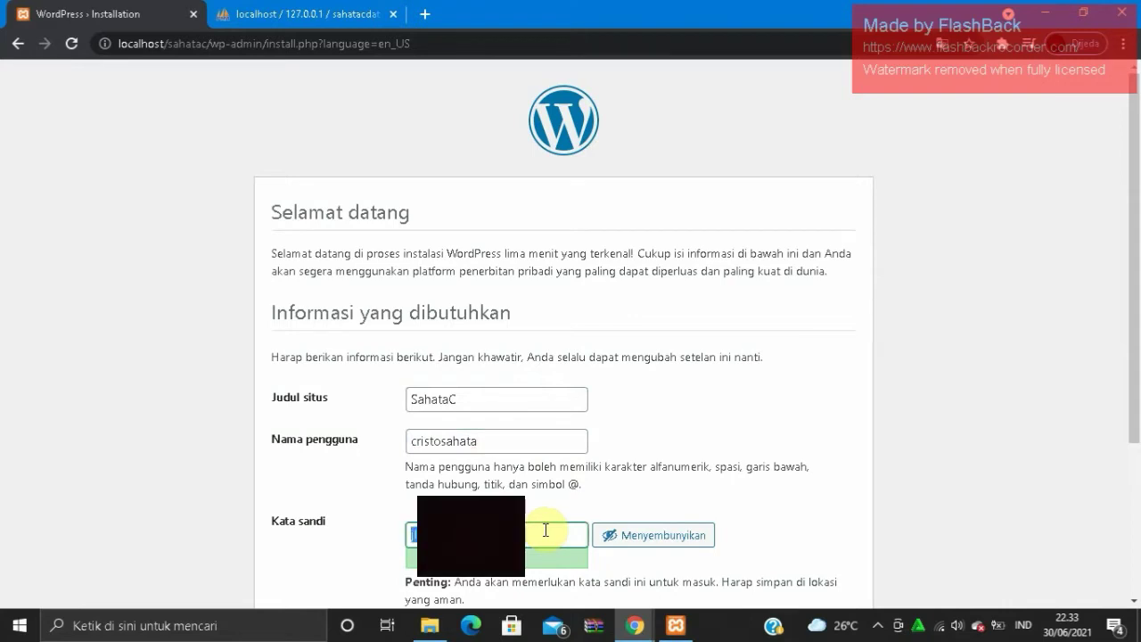
pyautogui.write('7')
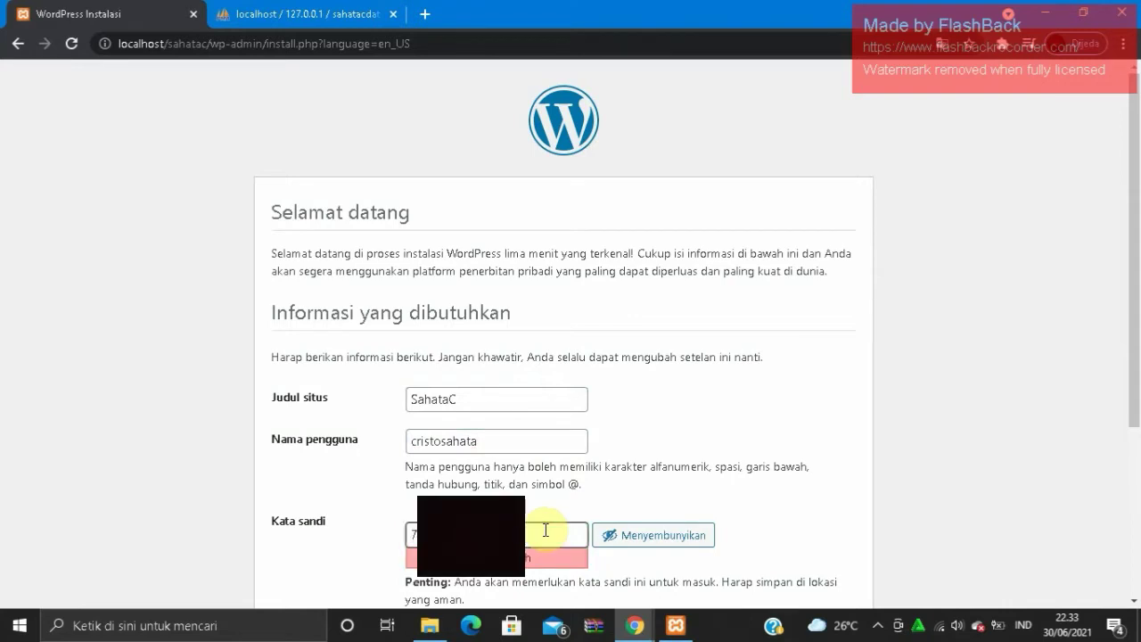
pyautogui.write('****')
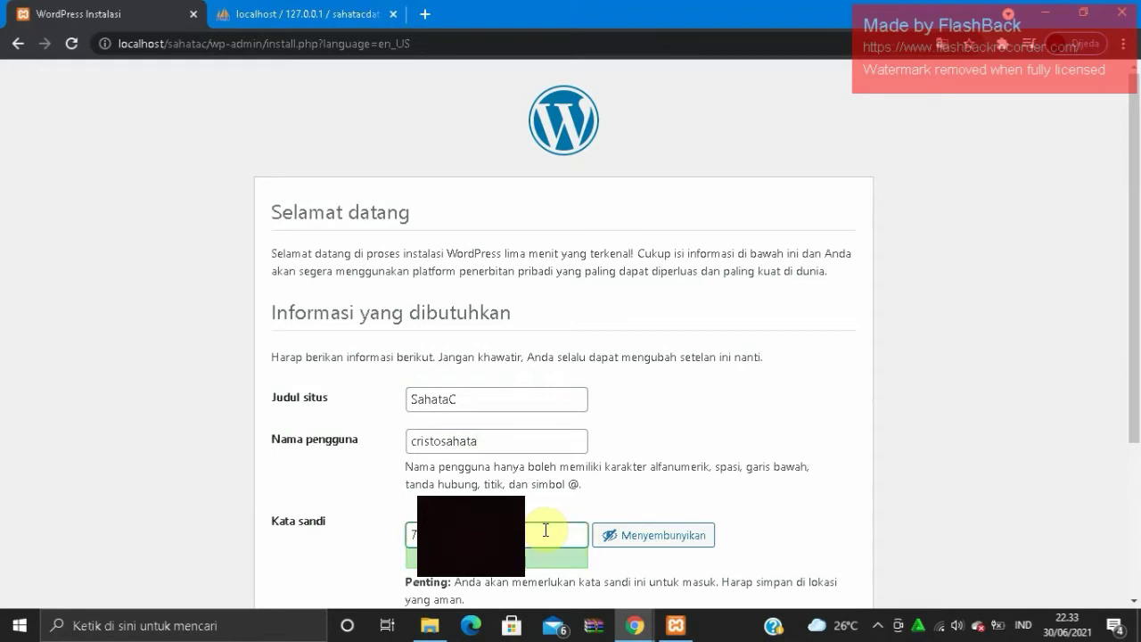
pyautogui.click(622, 543)
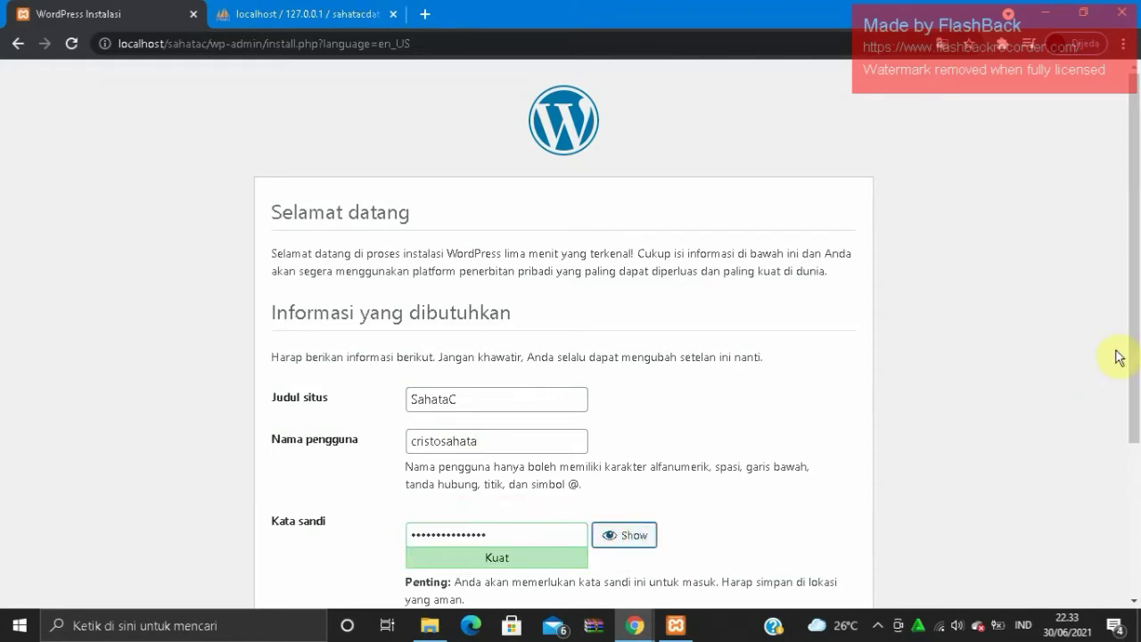
pyautogui.moveTo(1135, 346); pyautogui.dragTo(1134, 496)
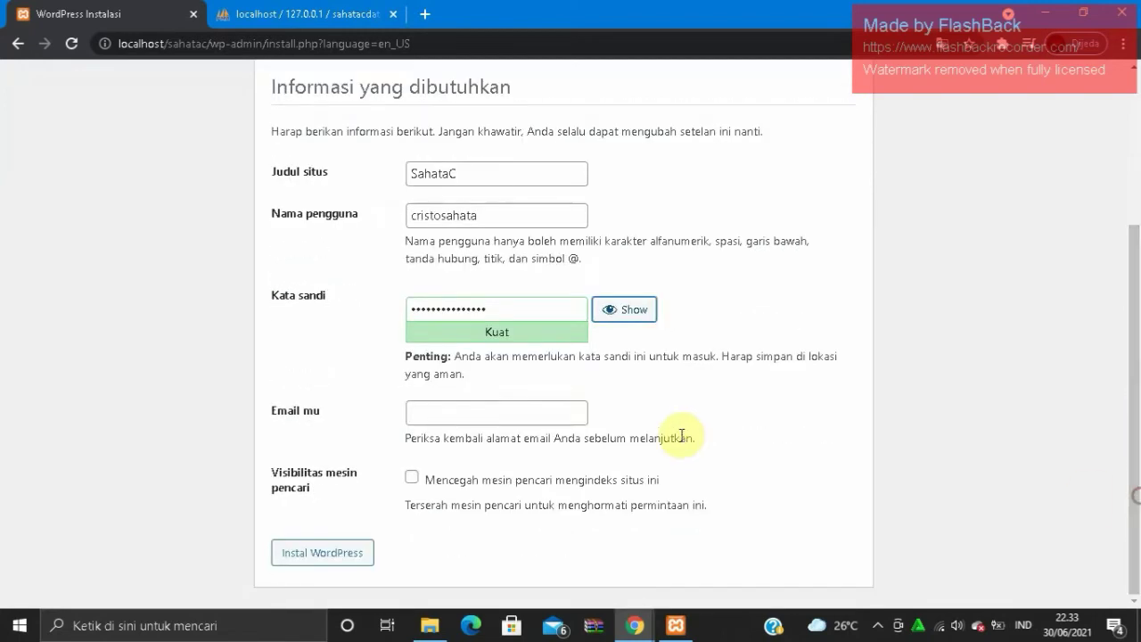
# - Fill in the admin e-mail address, run Instal WordPress, and go to the login page
pyautogui.click(568, 413)
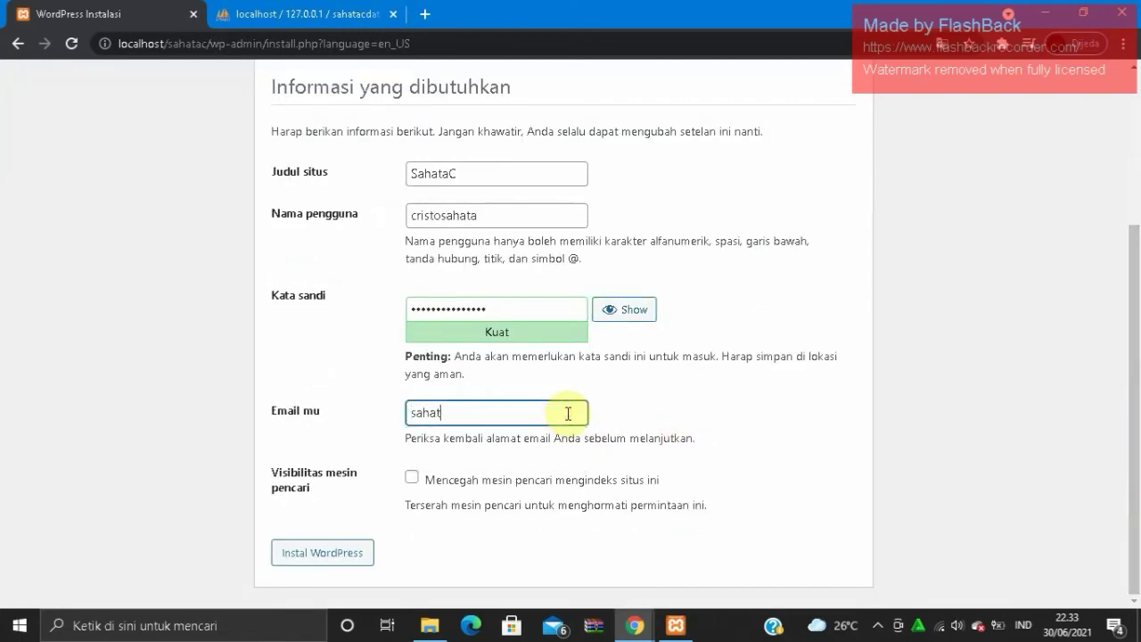
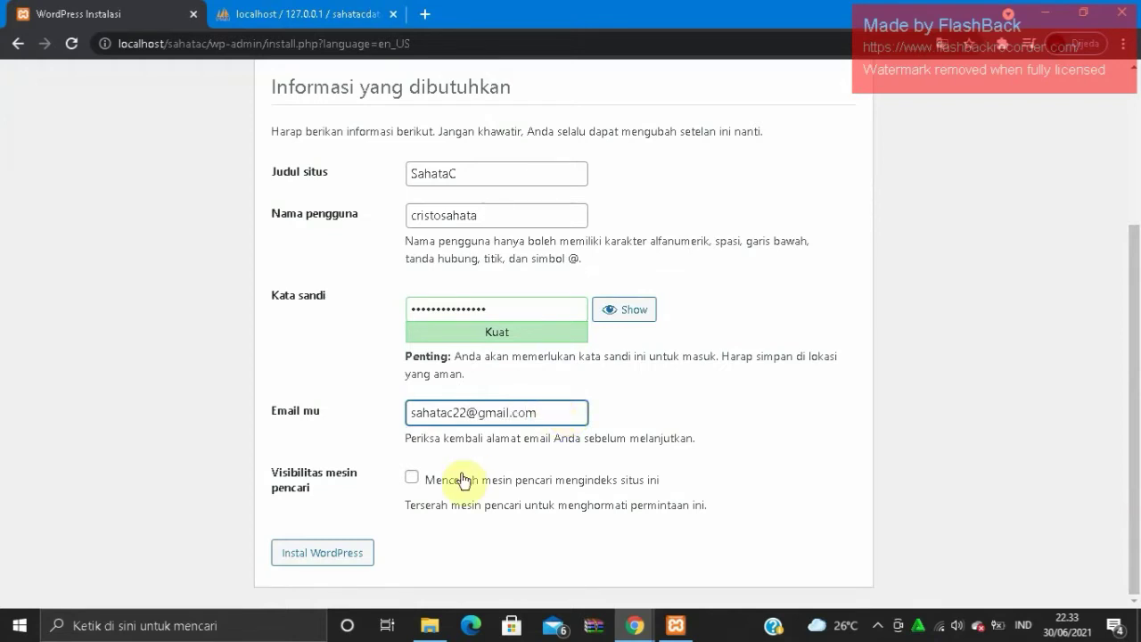
pyautogui.click(366, 552)
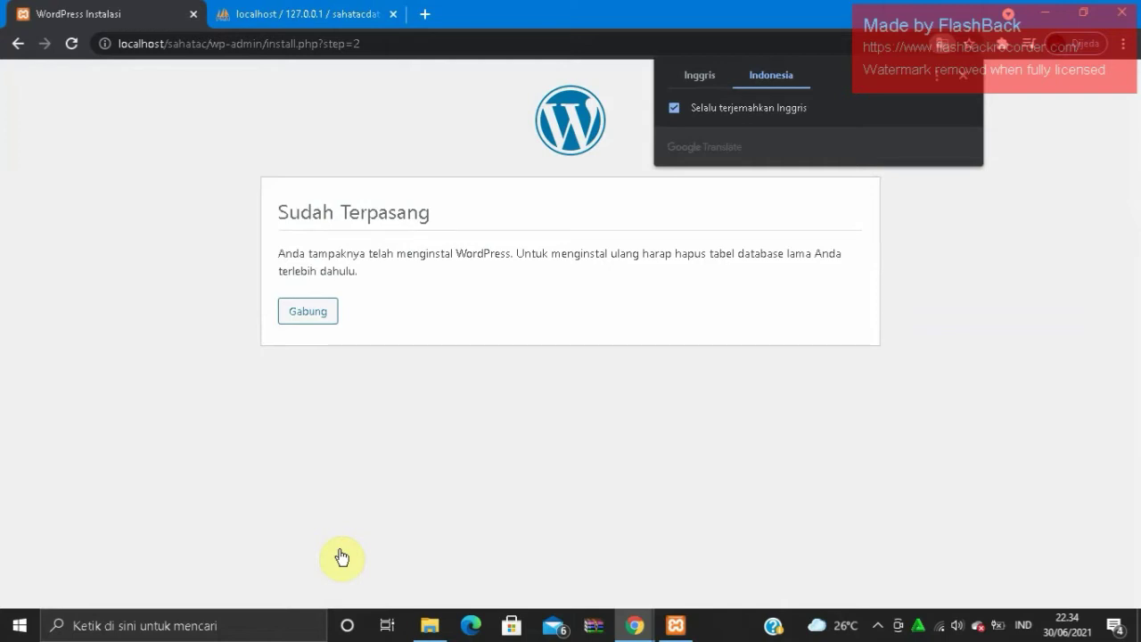
pyautogui.click(326, 323)
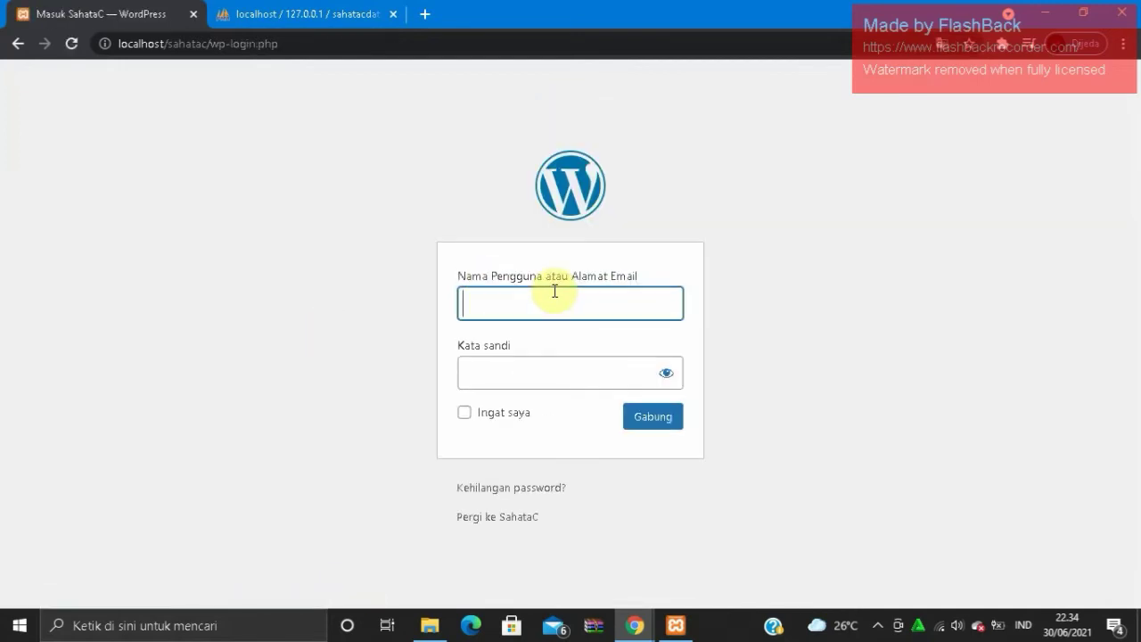
# - Sign in to the SahataC admin with the admin username and password
pyautogui.click(554, 294)
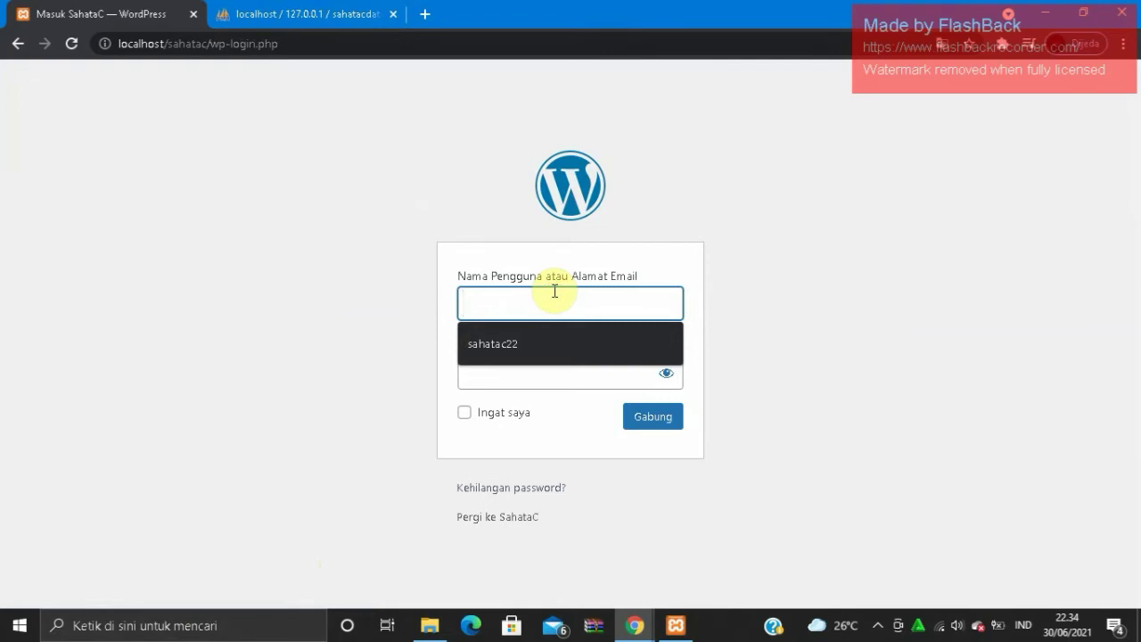
pyautogui.write('cris')
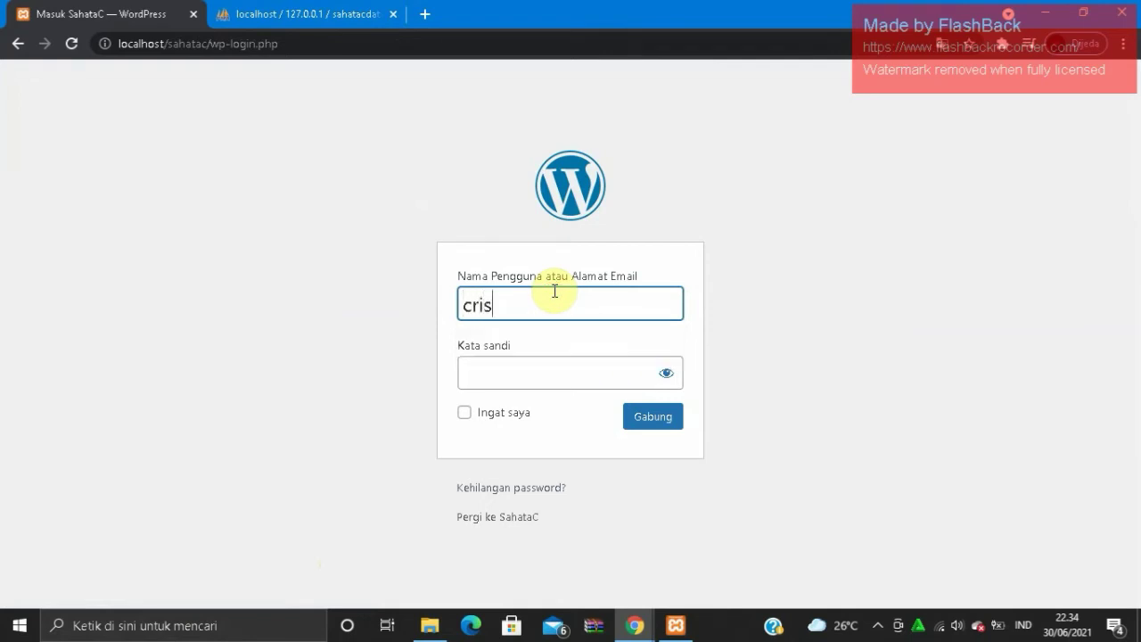
pyautogui.write('tosahata')
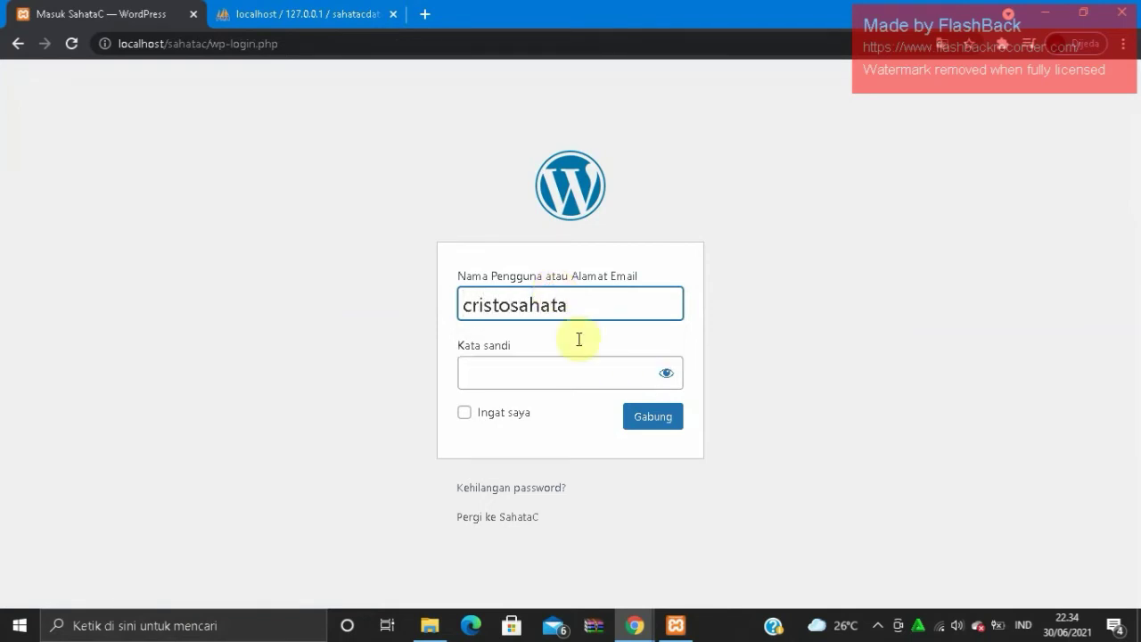
pyautogui.click(576, 385)
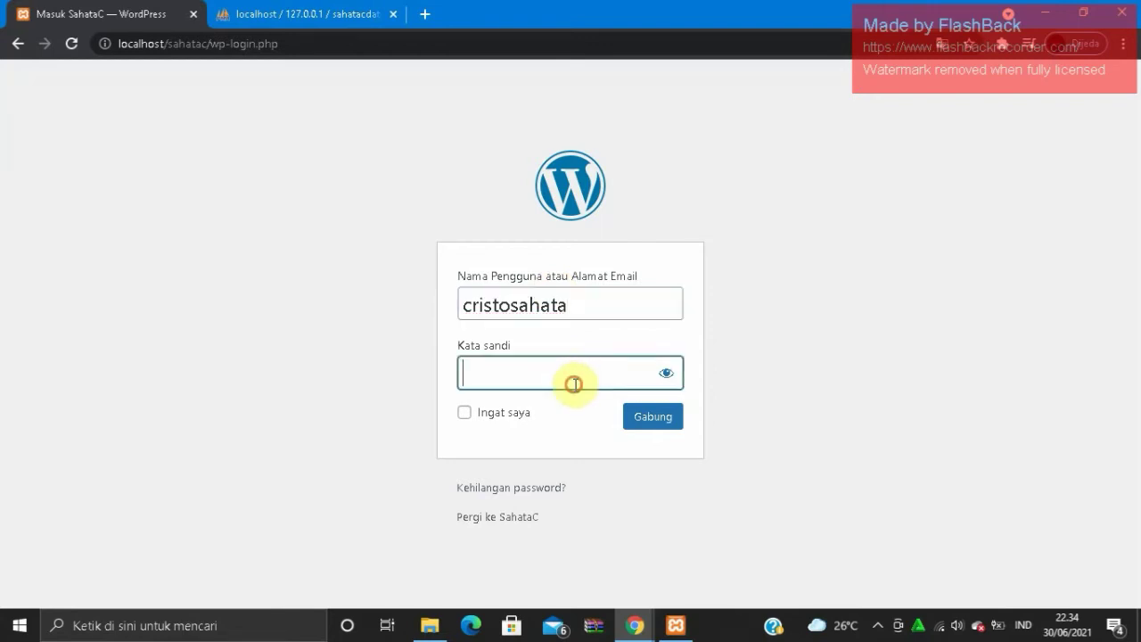
pyautogui.write('•••••••••••••••')
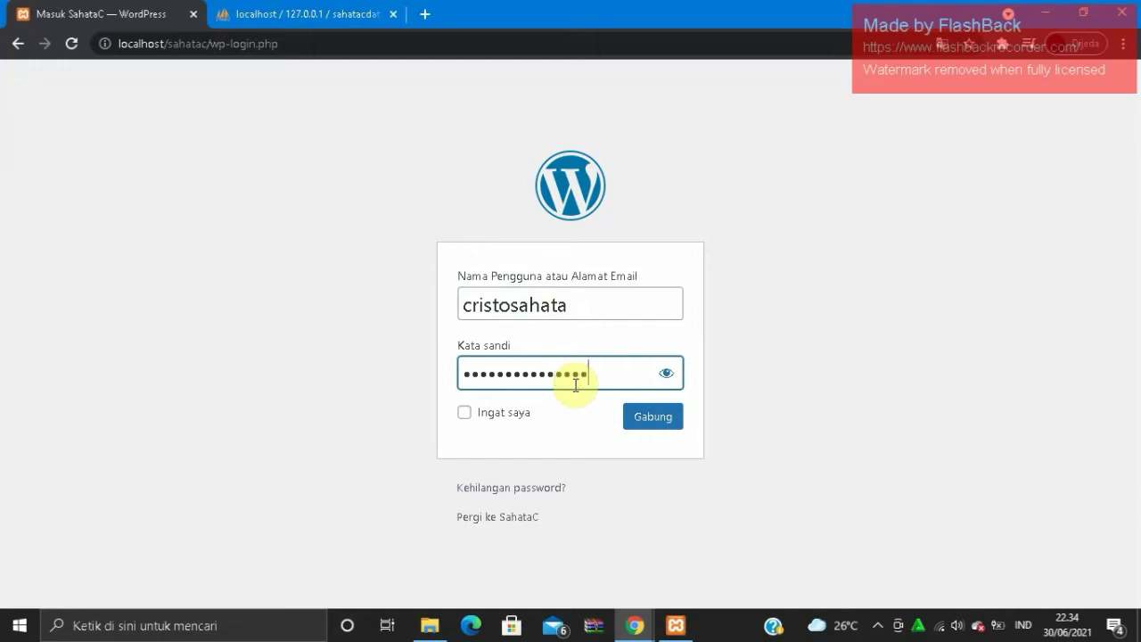
pyautogui.press('Return')
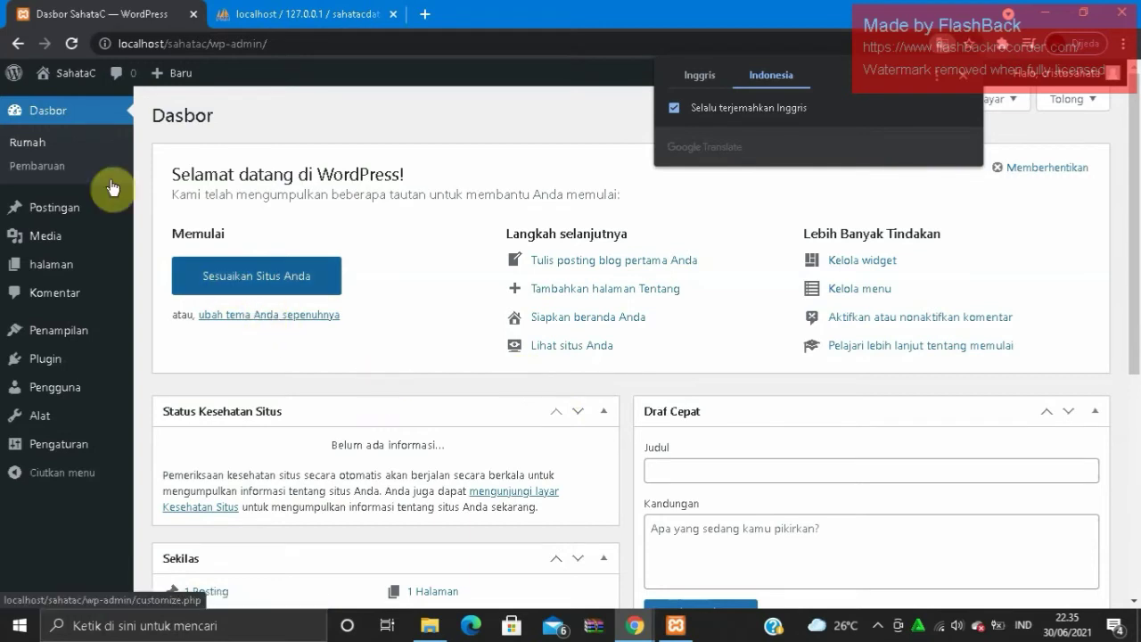
# - Preview the SahataC front page in a new tab, then return to the Dasbor tab
pyautogui.rightClick(80, 80)
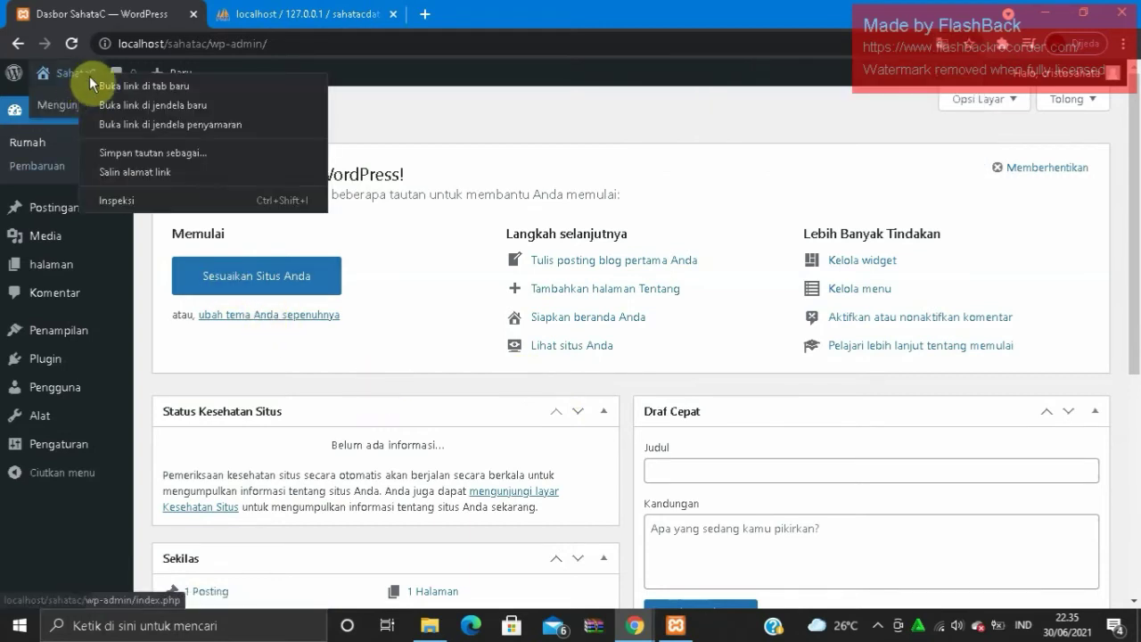
pyautogui.click(111, 86)
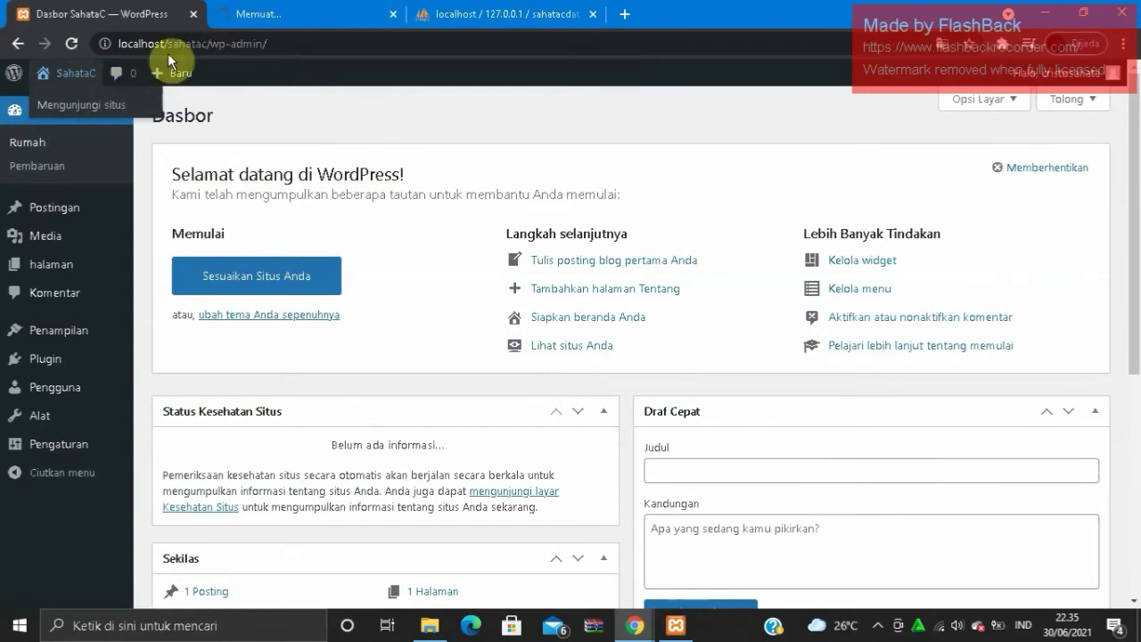
pyautogui.click(265, 13)
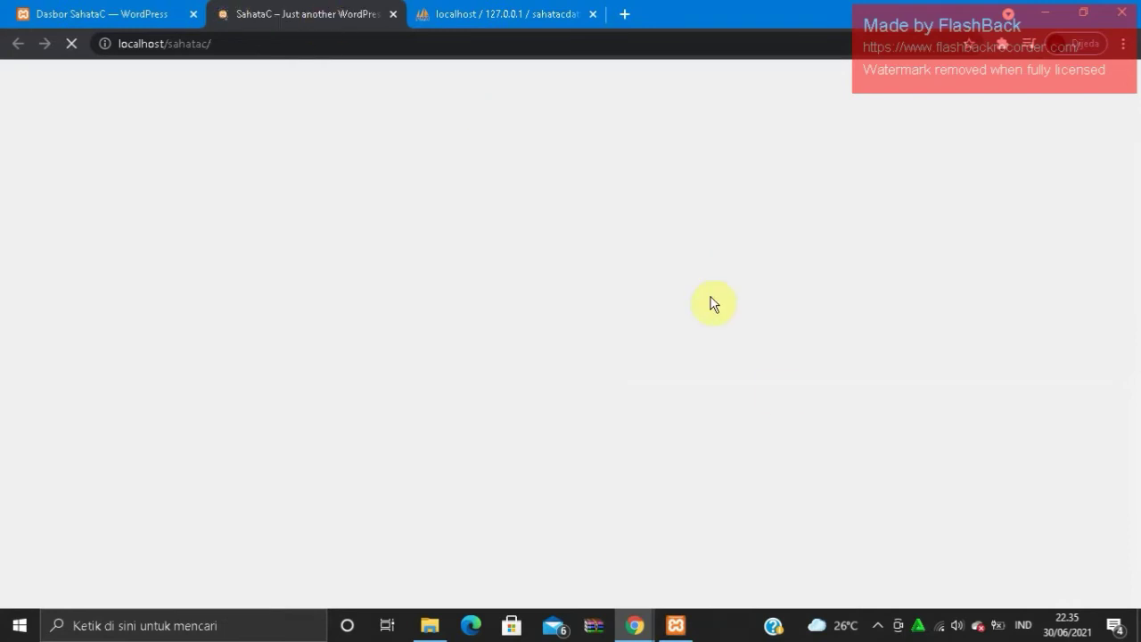
pyautogui.click(878, 625)
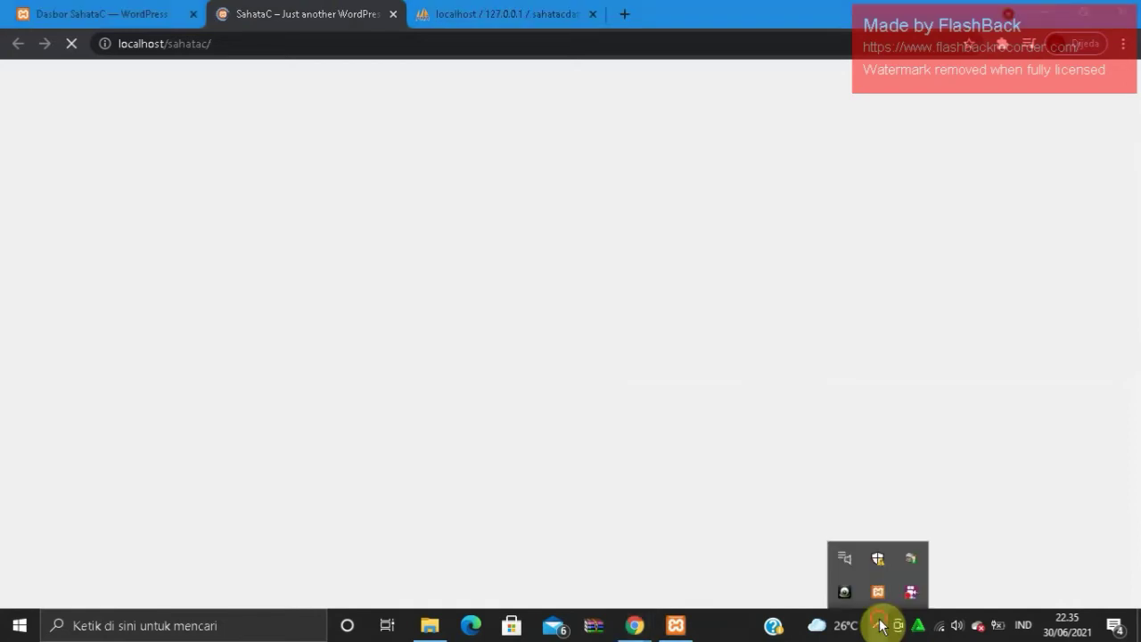
pyautogui.click(880, 626)
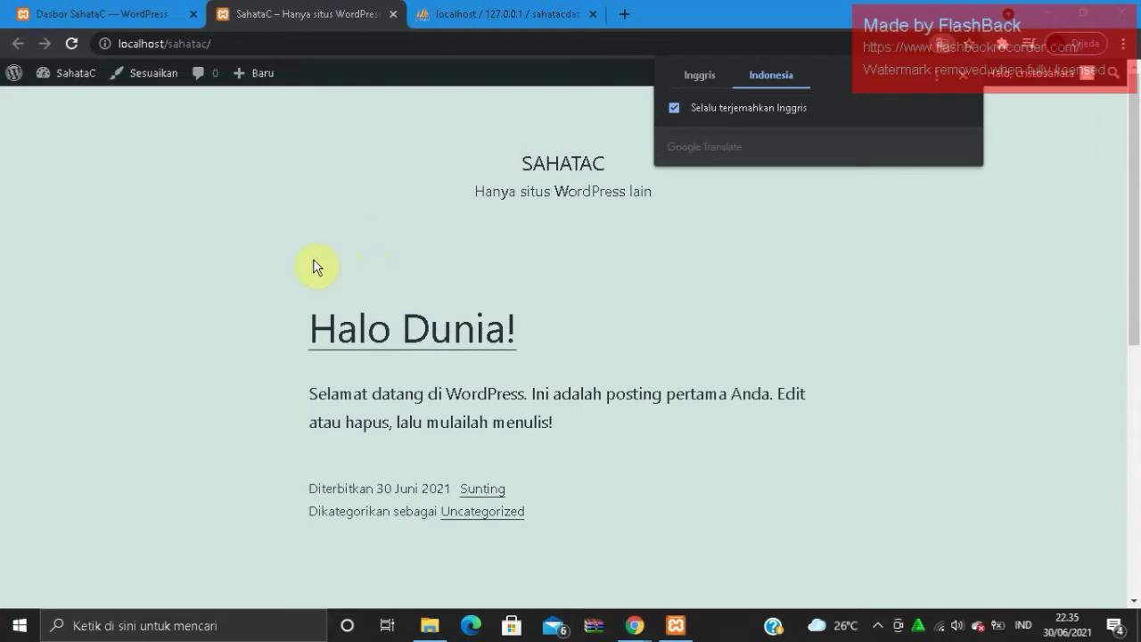
pyautogui.click(199, 346)
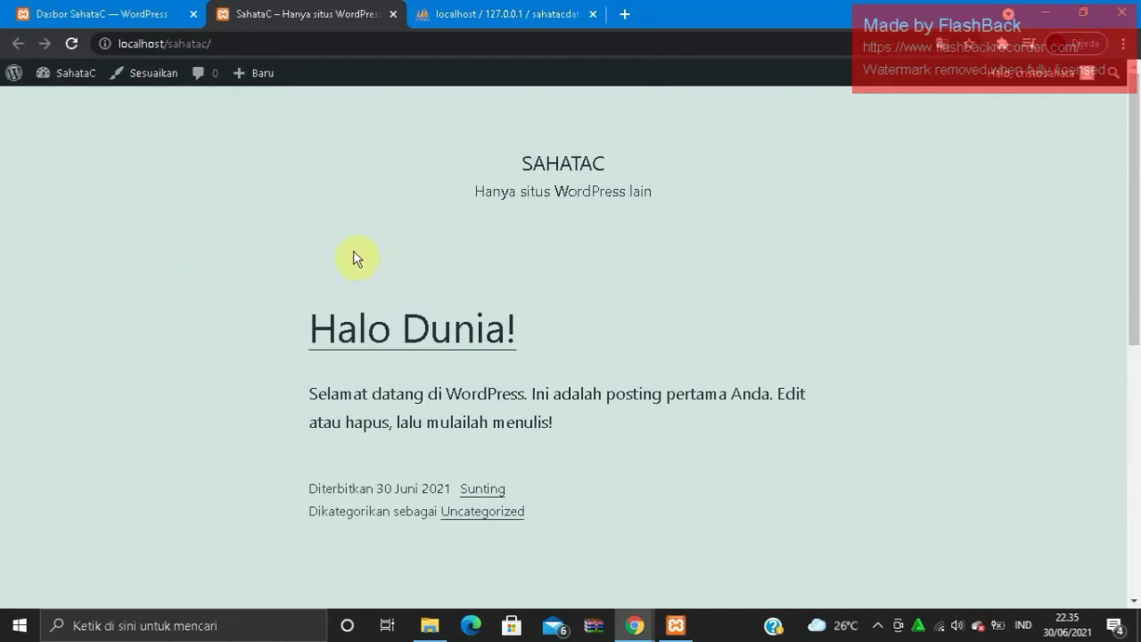
pyautogui.click(92, 14)
# - Upload and install the theme from THEME SUPERFAST.zip in the Downloads folder
pyautogui.moveTo(62, 338)
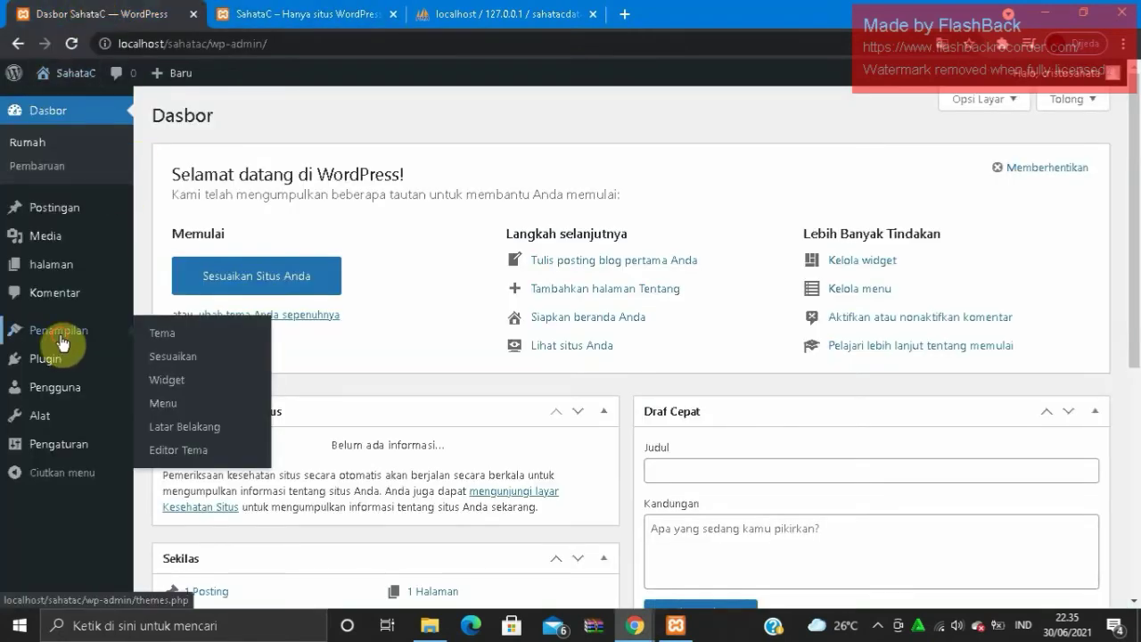
pyautogui.click(158, 343)
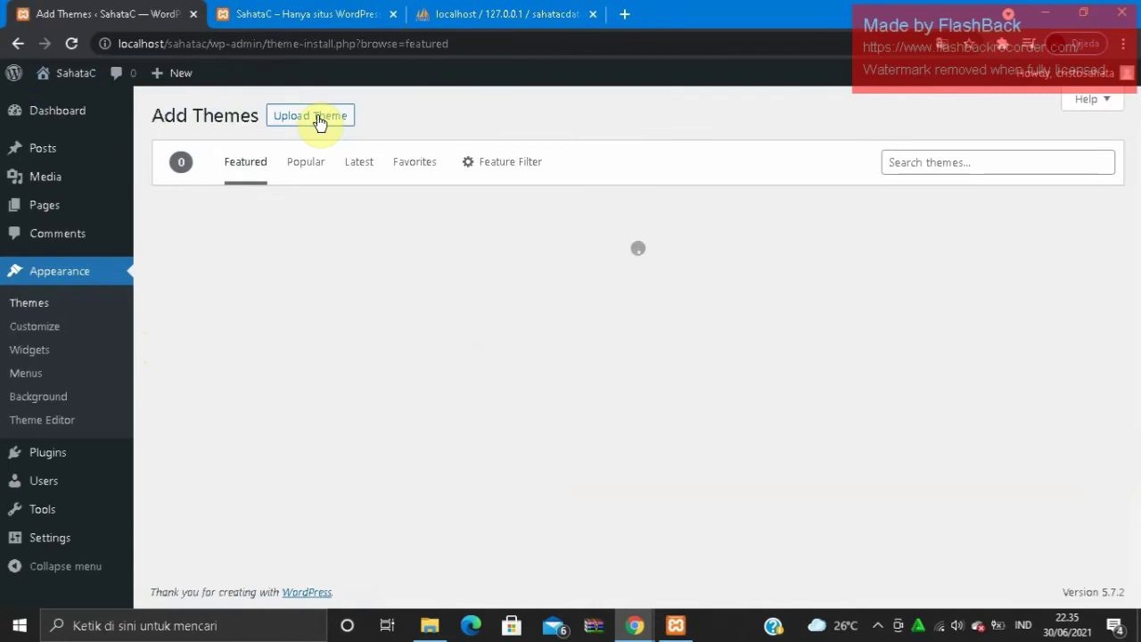
pyautogui.click(318, 120)
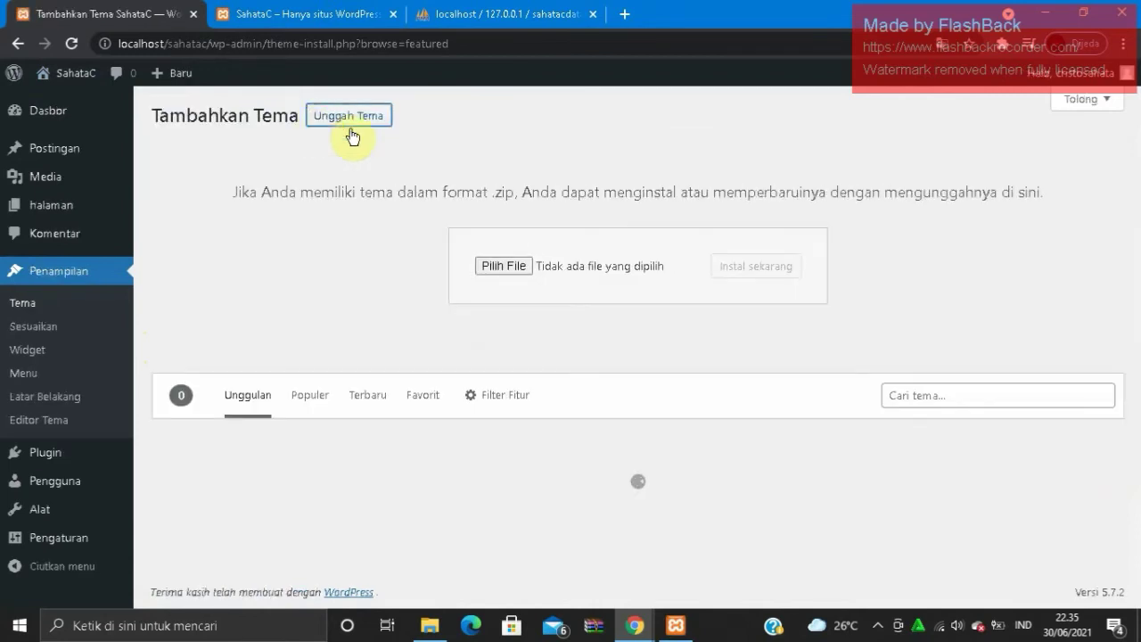
pyautogui.click(515, 268)
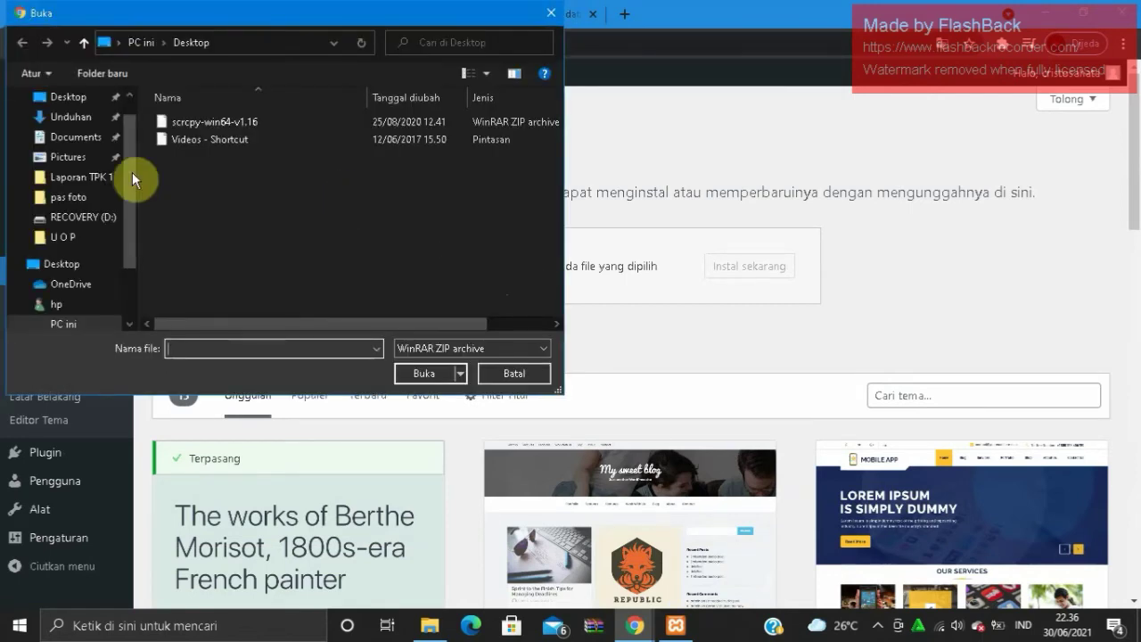
pyautogui.click(71, 115)
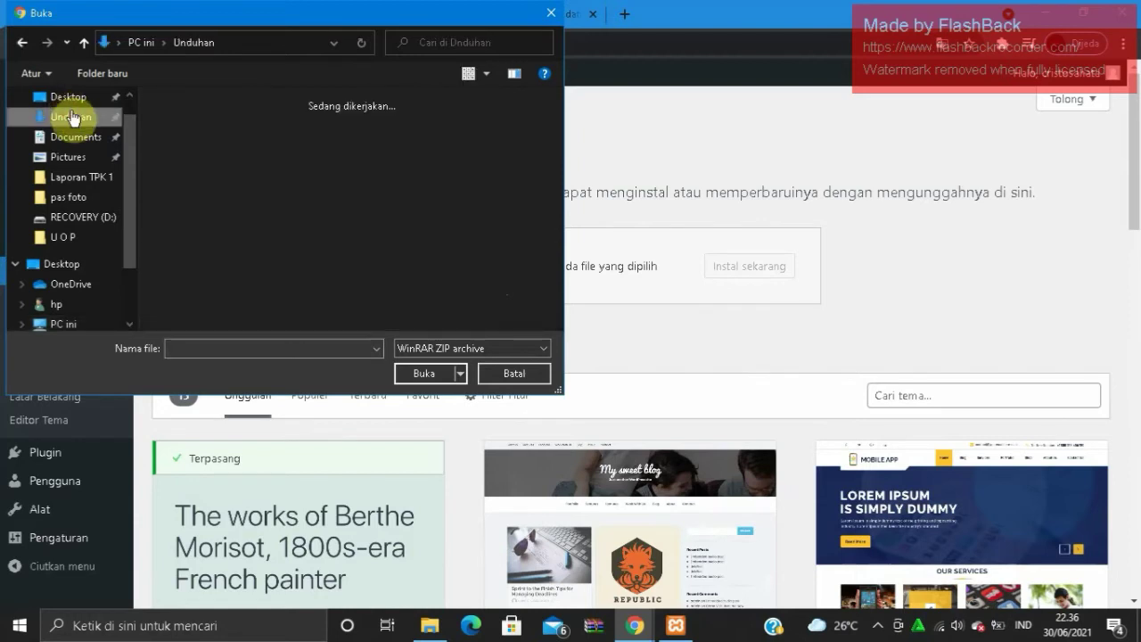
pyautogui.doubleClick(180, 121)
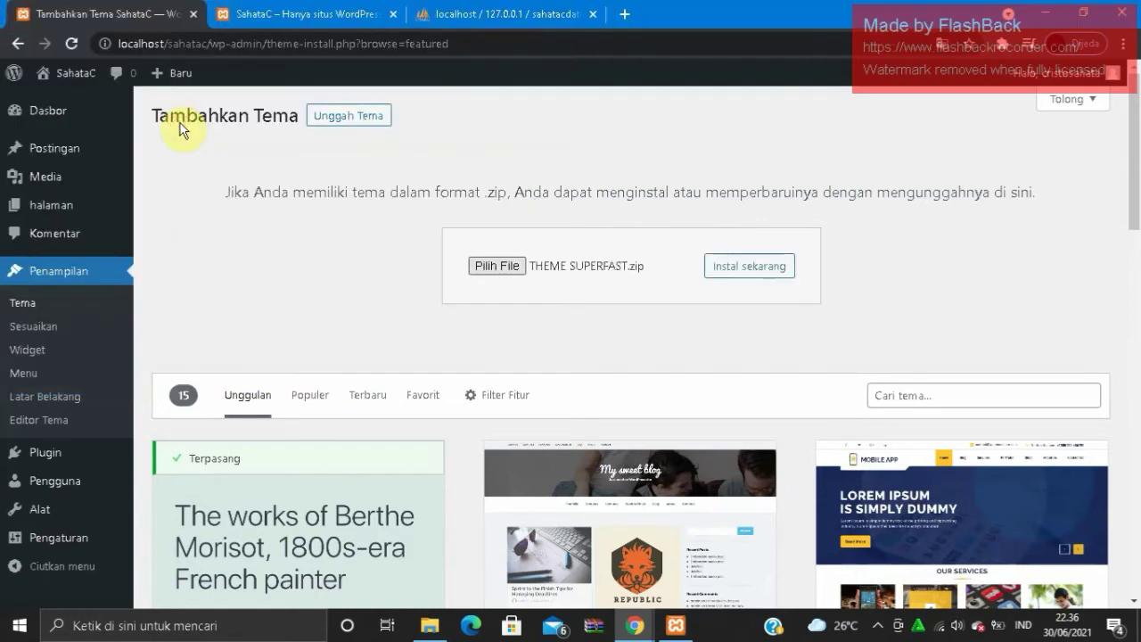
pyautogui.click(733, 266)
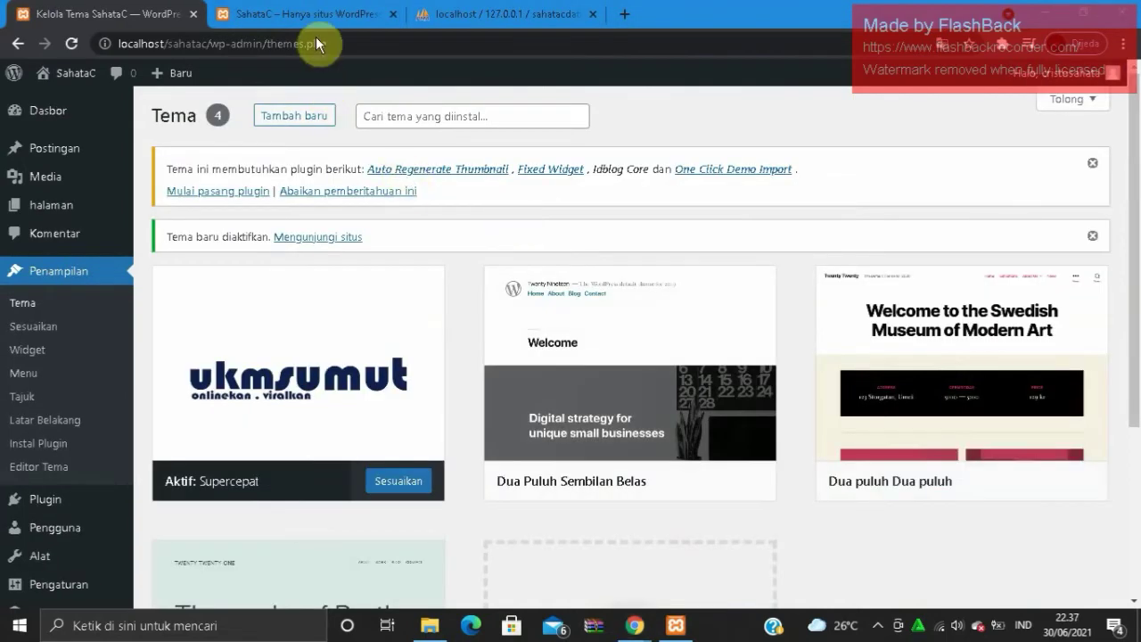
pyautogui.click(307, 12)
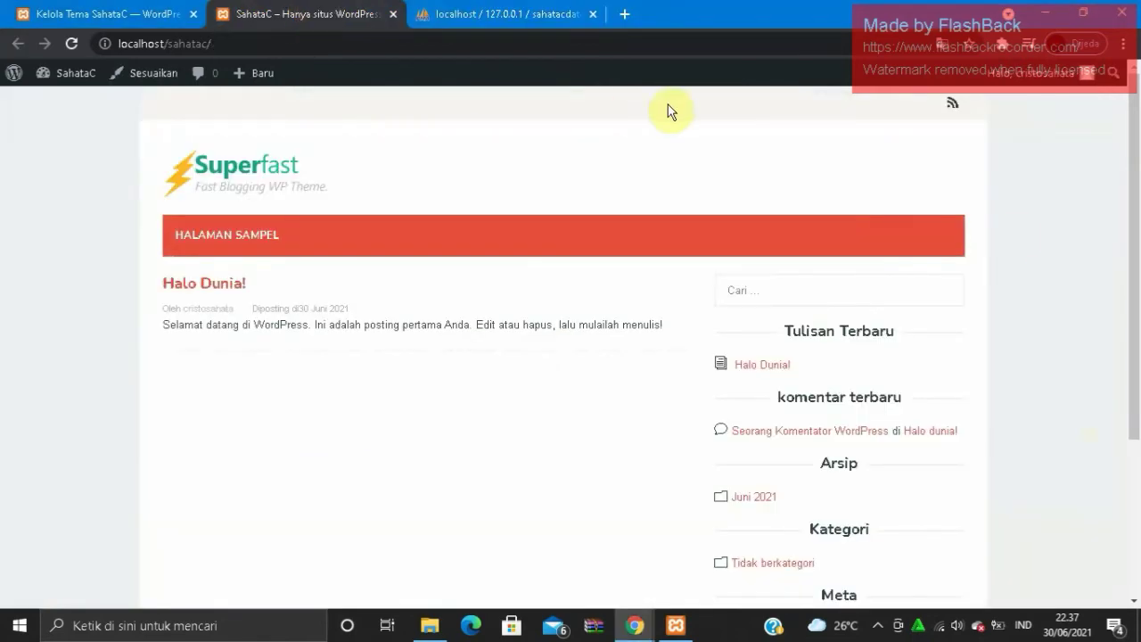
pyautogui.moveTo(1129, 255); pyautogui.dragTo(922, 127)
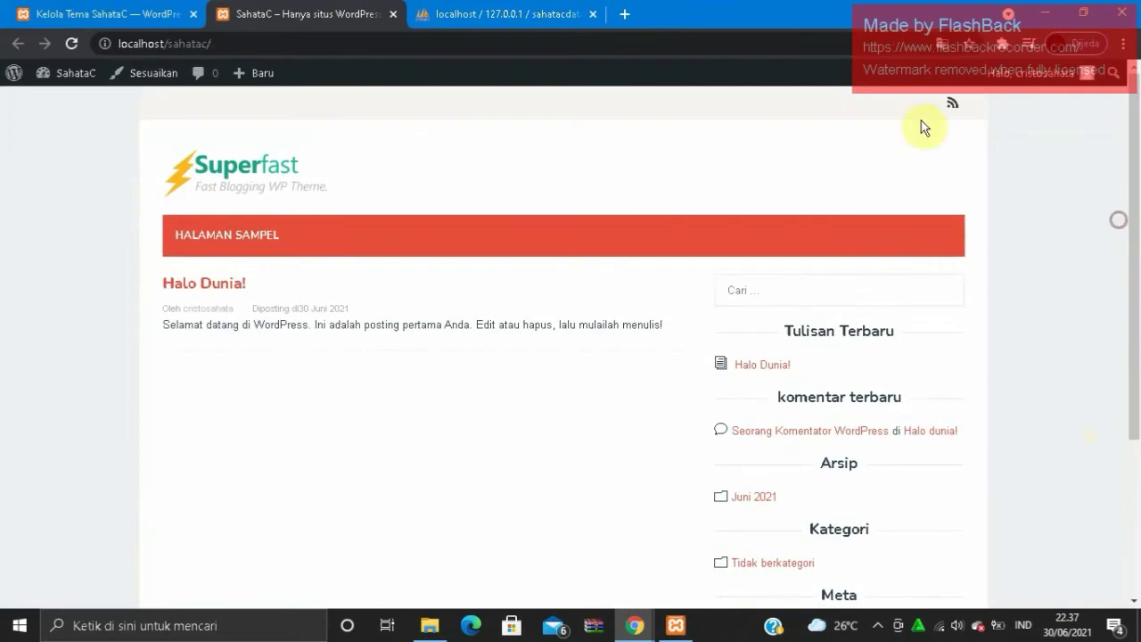
pyautogui.click(154, 15)
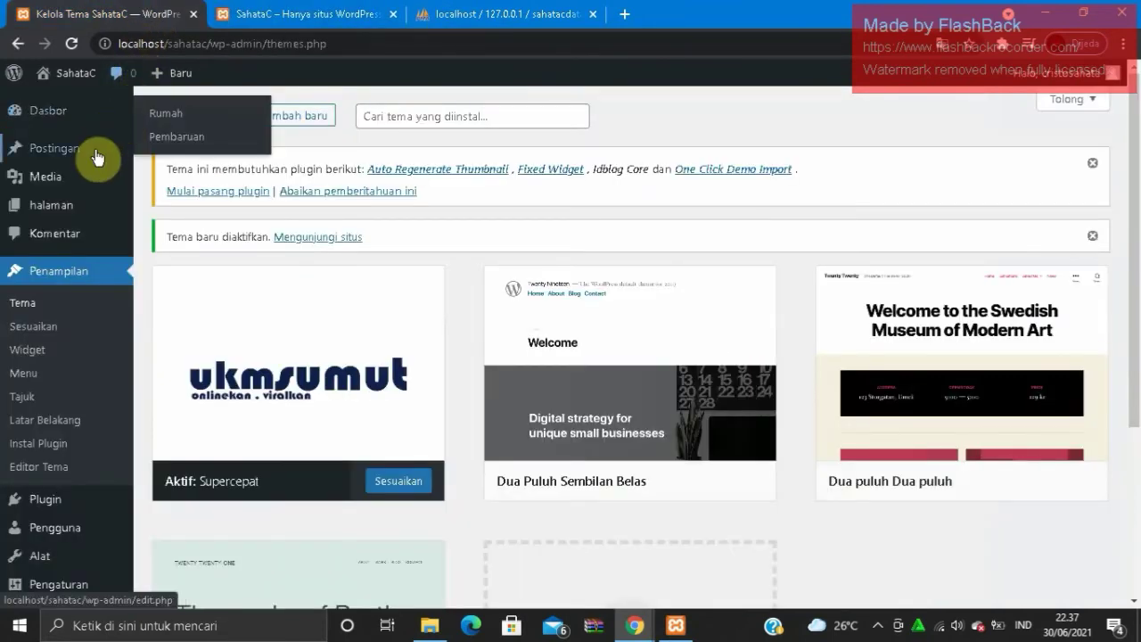
pyautogui.moveTo(96, 168)
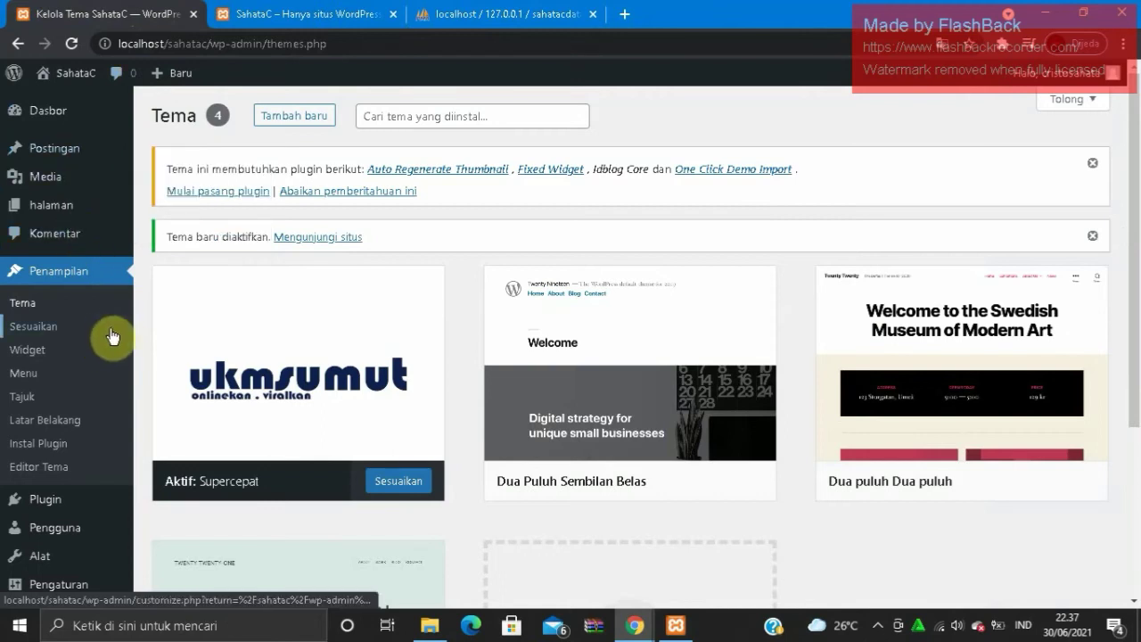
pyautogui.moveTo(181, 87)
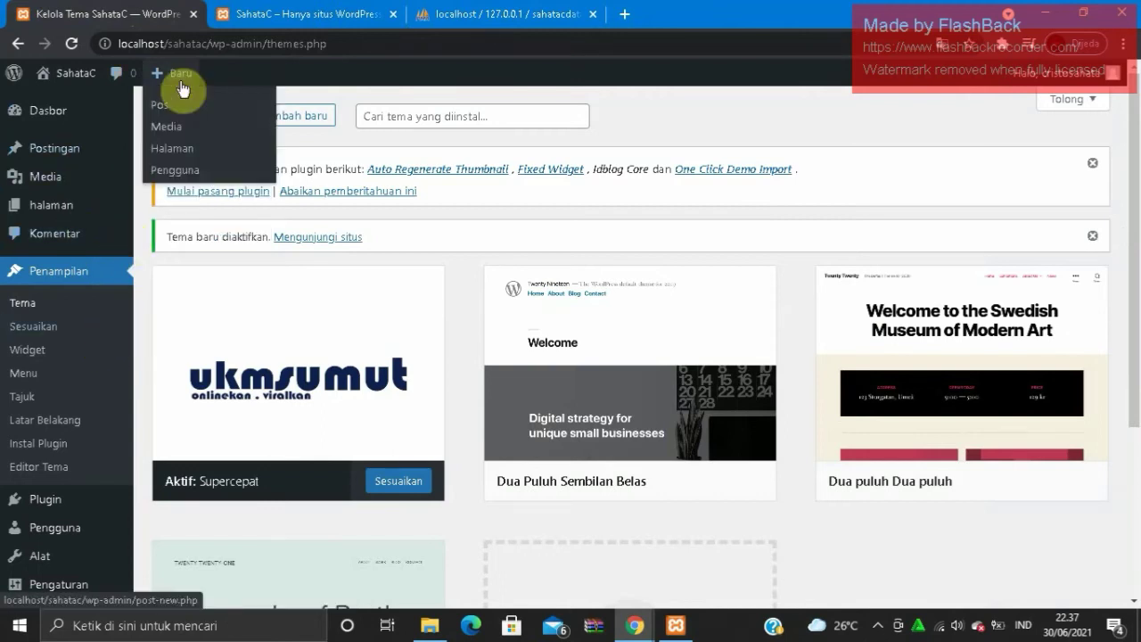
# - Create a new post and dismiss the block editor welcome guide
pyautogui.click(180, 81)
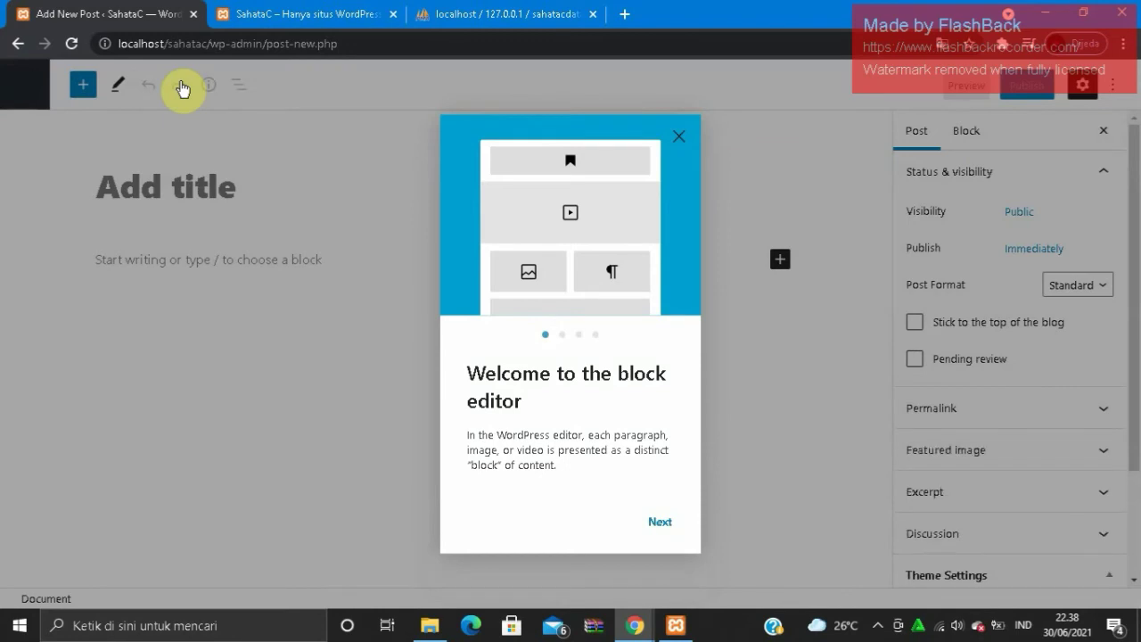
pyautogui.click(661, 525)
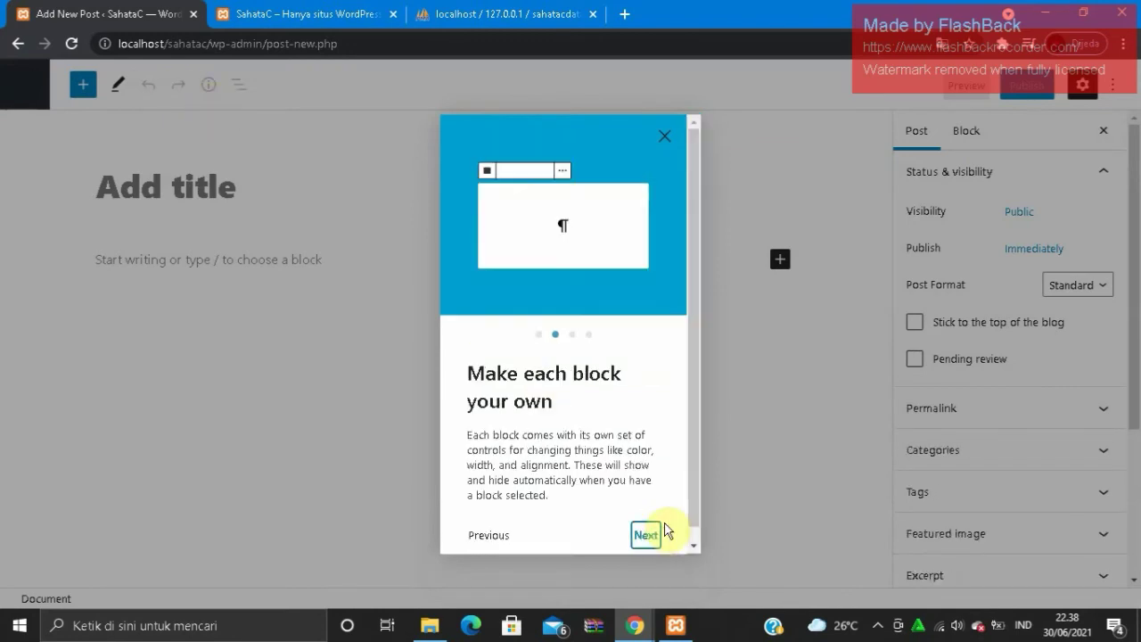
pyautogui.click(647, 533)
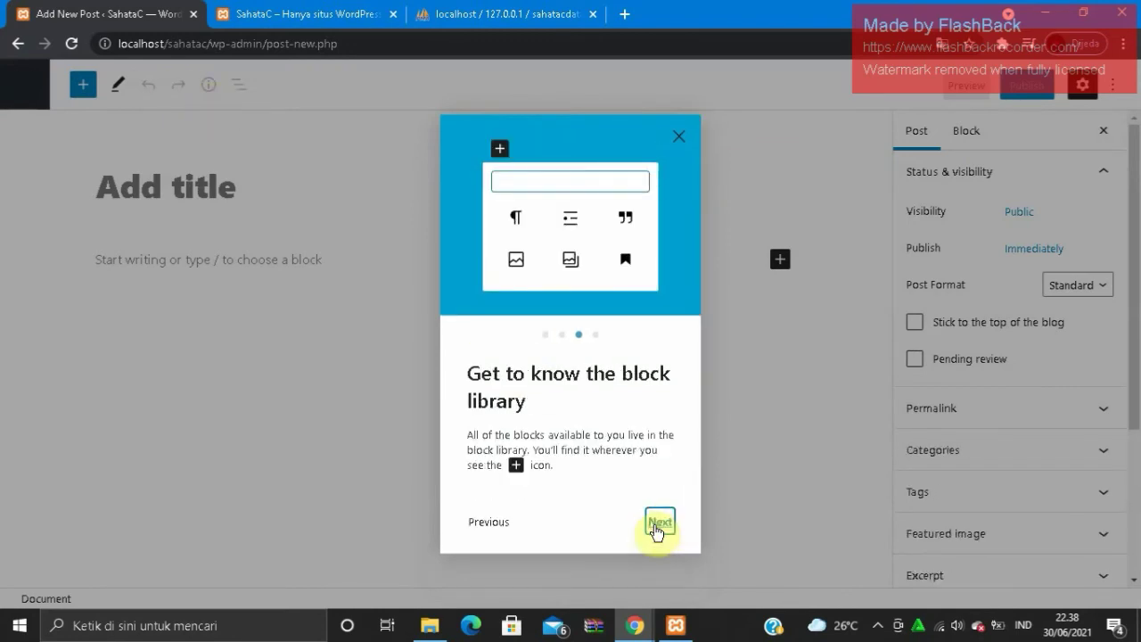
pyautogui.click(655, 527)
pyautogui.click(656, 528)
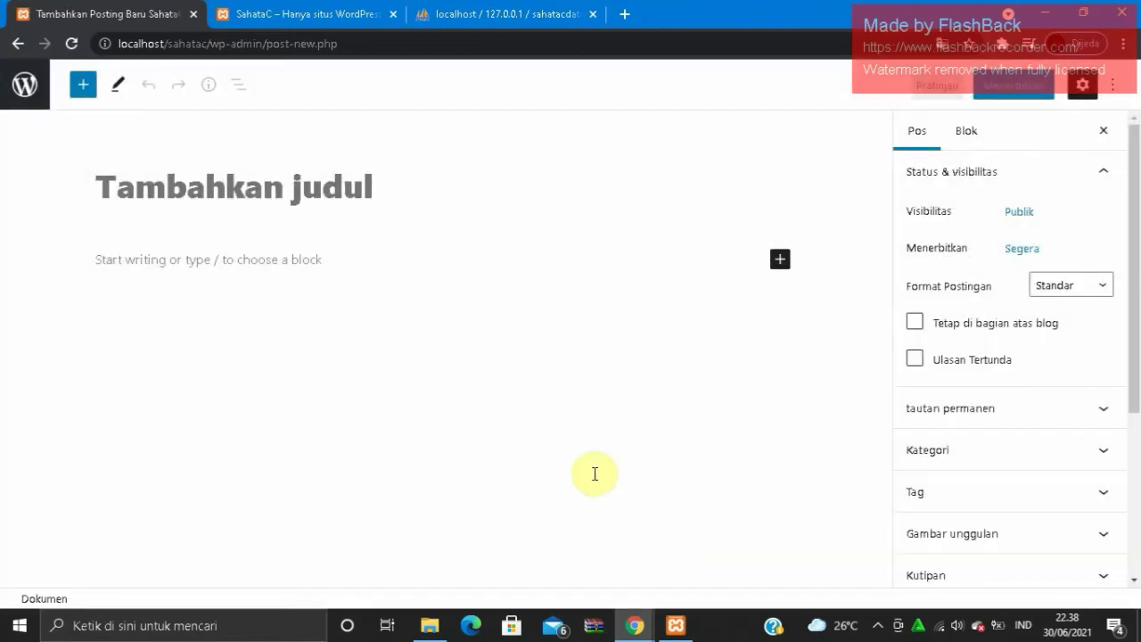
# - Title the post 'VCO Bertuah' and place the cursor in the first paragraph
pyautogui.click(280, 186)
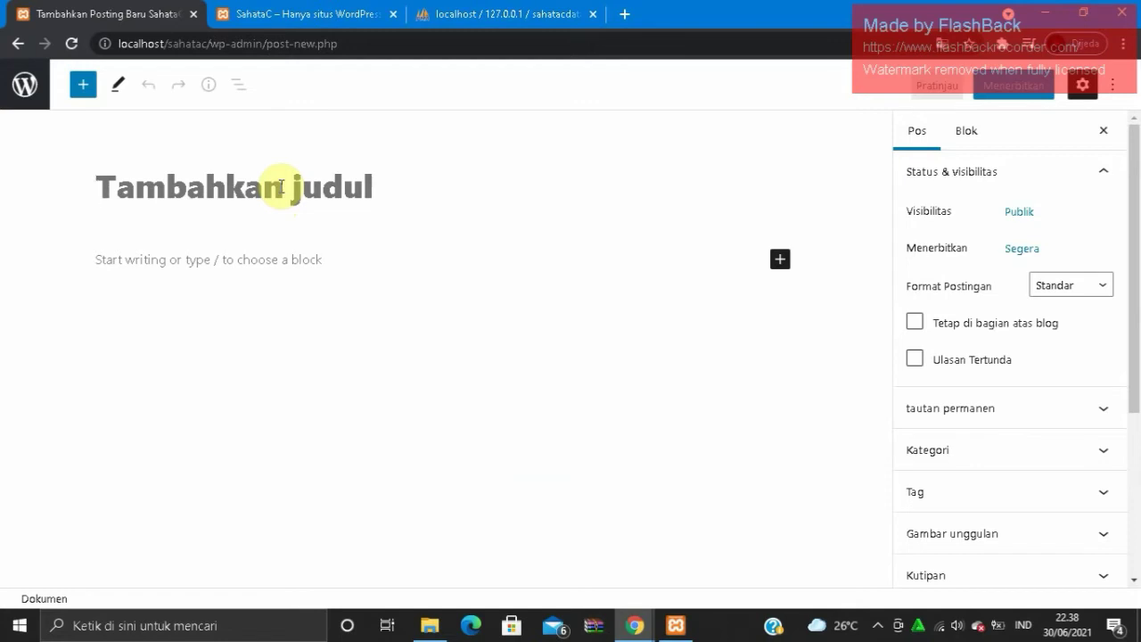
pyautogui.write('vcO Bertuah')
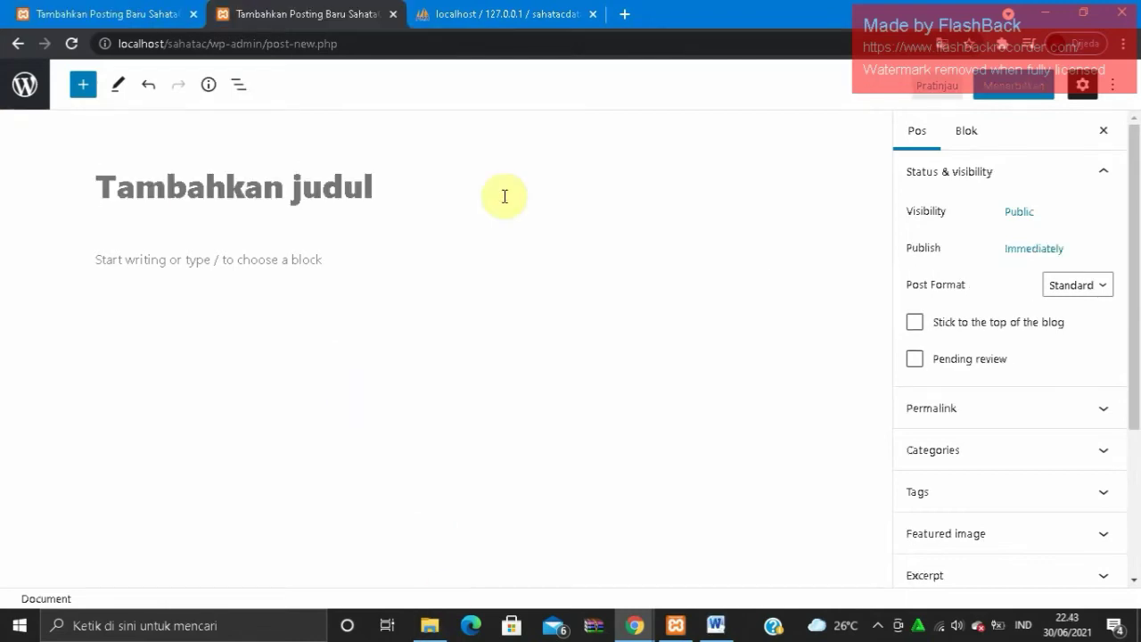
pyautogui.write('vco ')
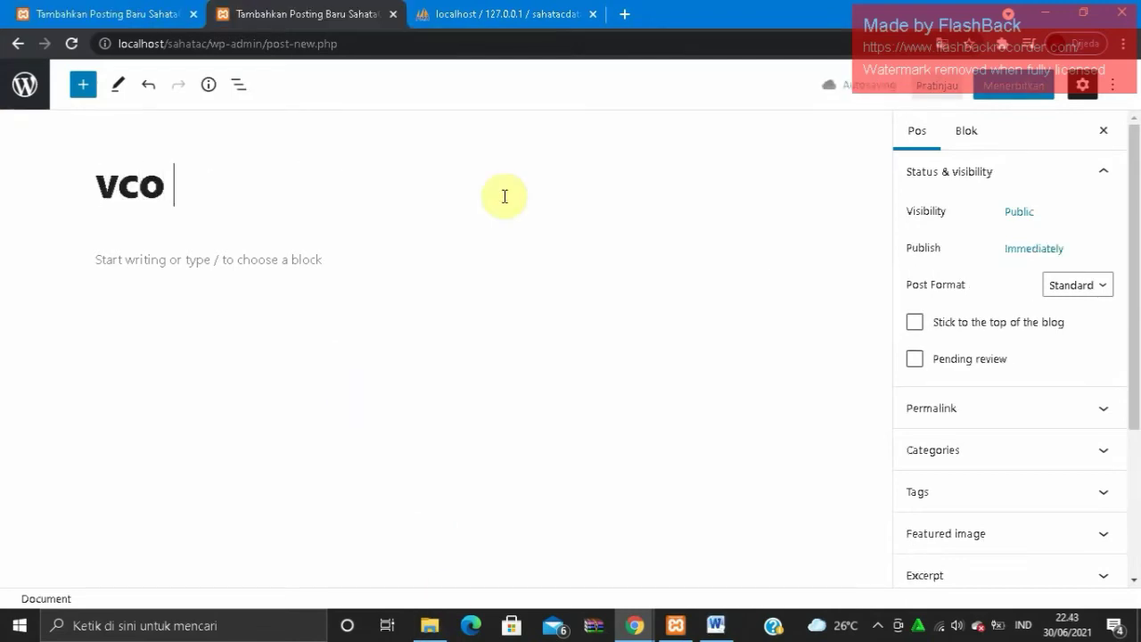
pyautogui.write('Bertuah')
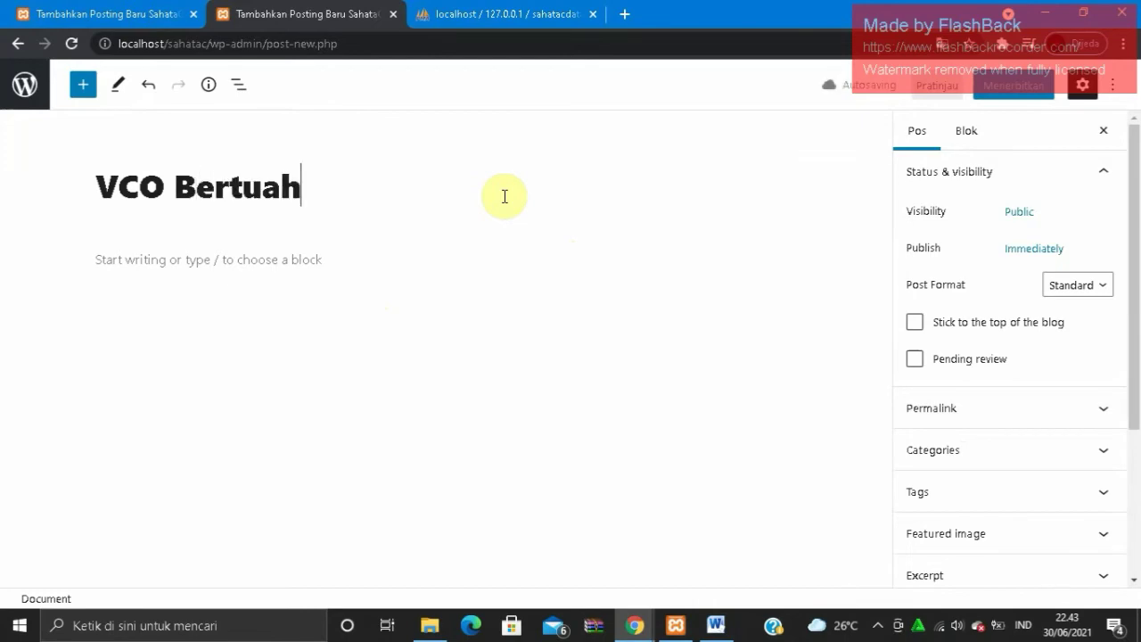
pyautogui.click(484, 255)
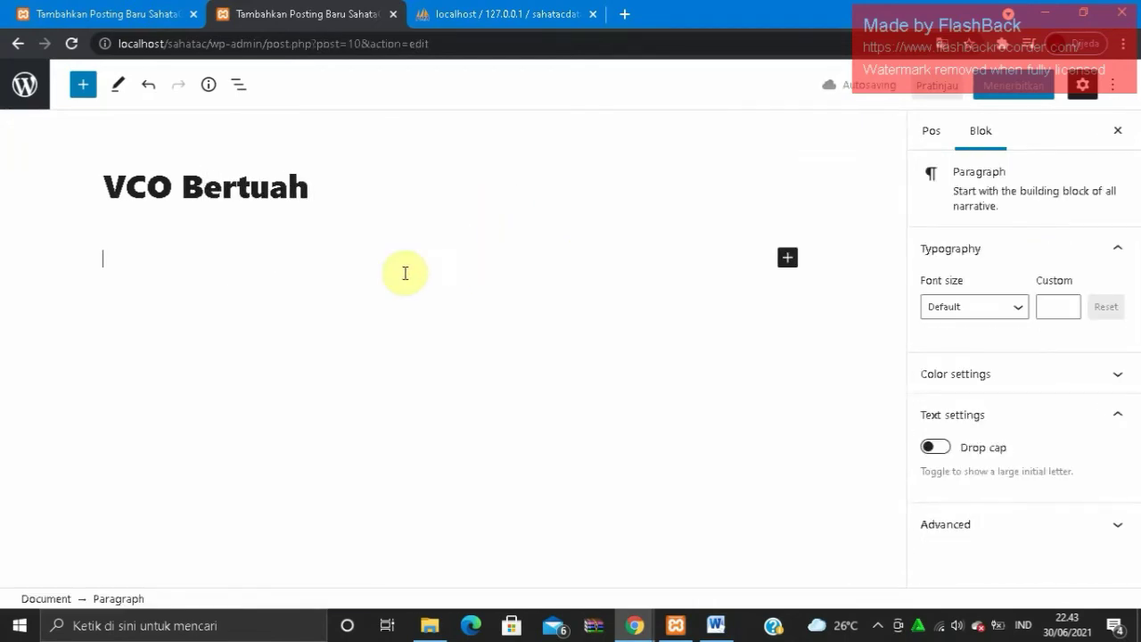
# - Paste the VCO article text into the body and expand the paragraph block's Advanced settings
pyautogui.hotkey('ctrl', 'v')
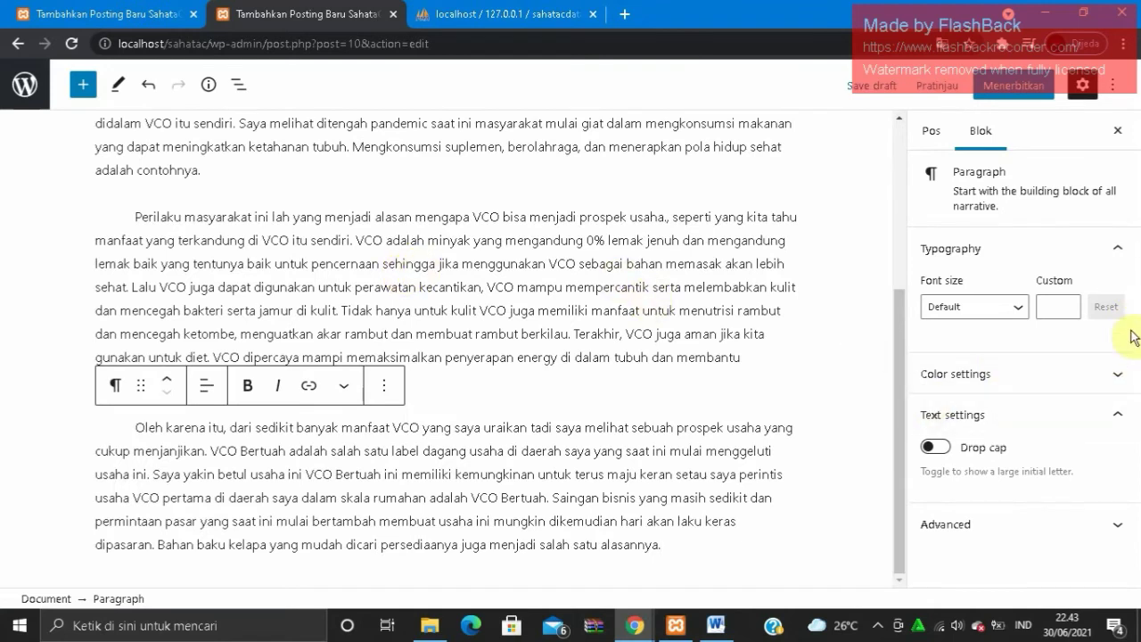
pyautogui.click(1122, 533)
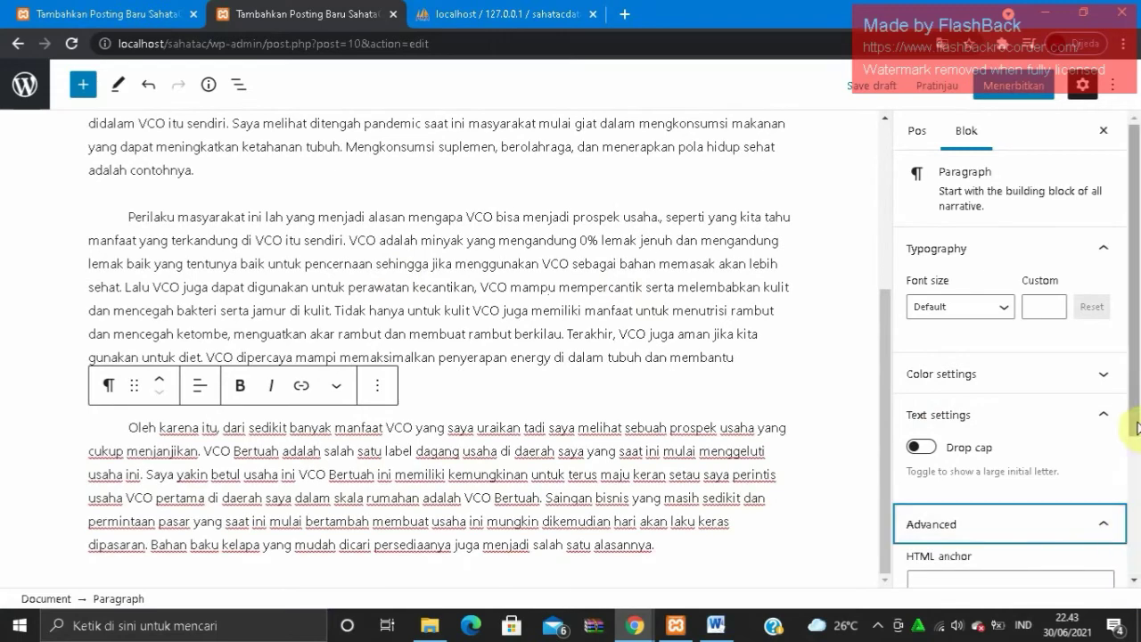
pyautogui.scroll(-3, 1134, 571)
pyautogui.moveTo(1136, 576); pyautogui.dragTo(1136, 341)
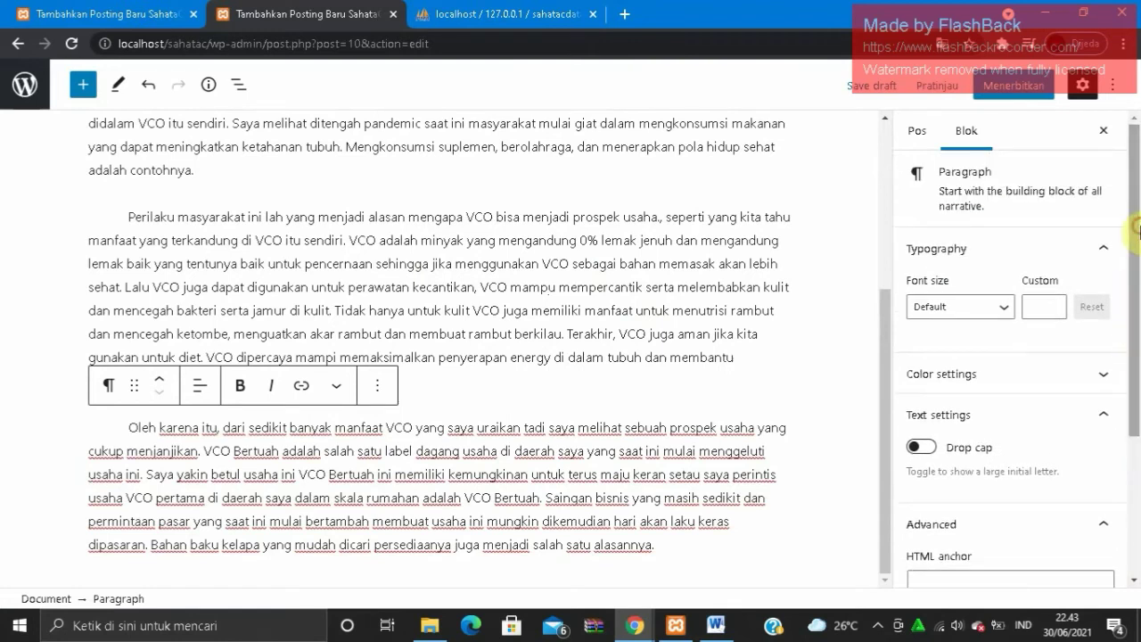
# - Upload the coconut oil photo 14547-730x420px.jpg and set it as the featured image
pyautogui.click(926, 132)
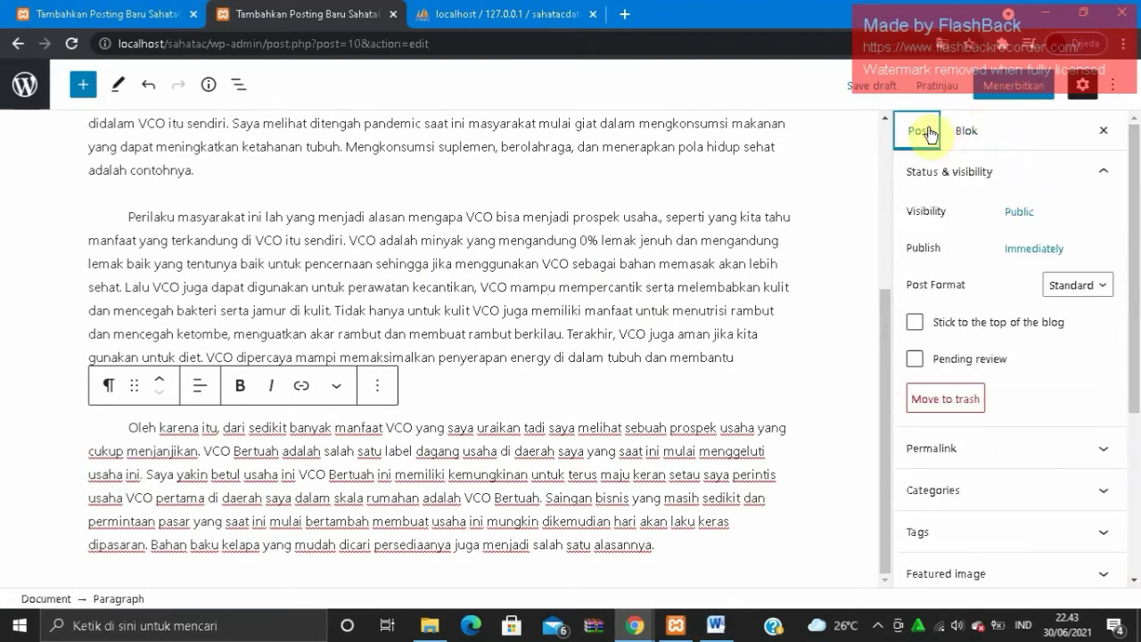
pyautogui.moveTo(1138, 314); pyautogui.dragTo(1138, 473)
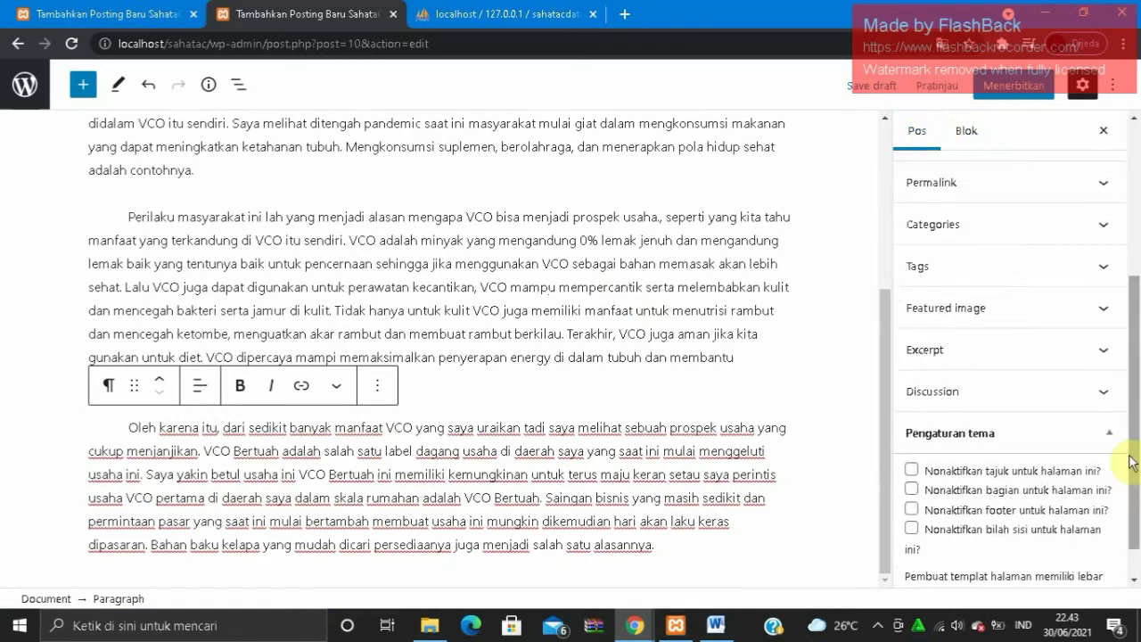
pyautogui.click(1086, 308)
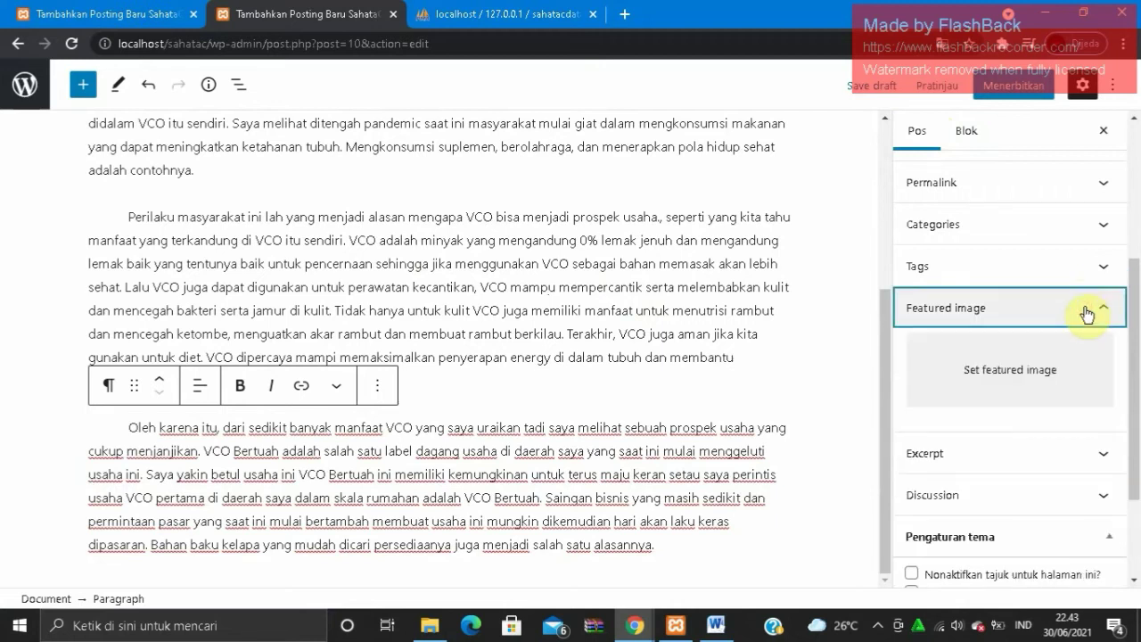
pyautogui.click(1027, 359)
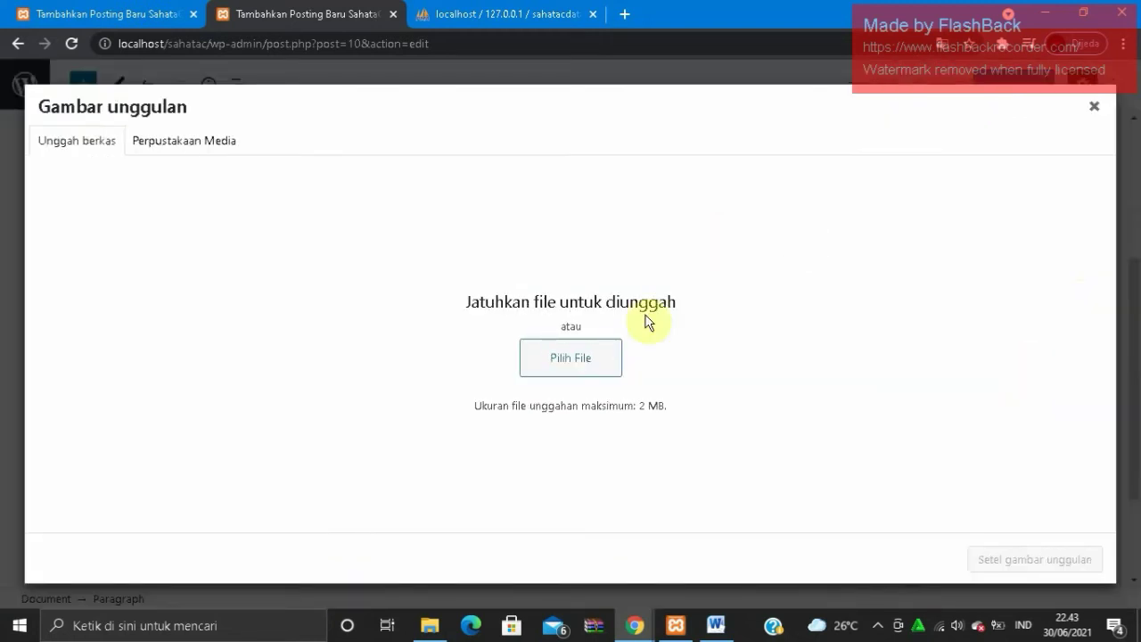
pyautogui.click(592, 359)
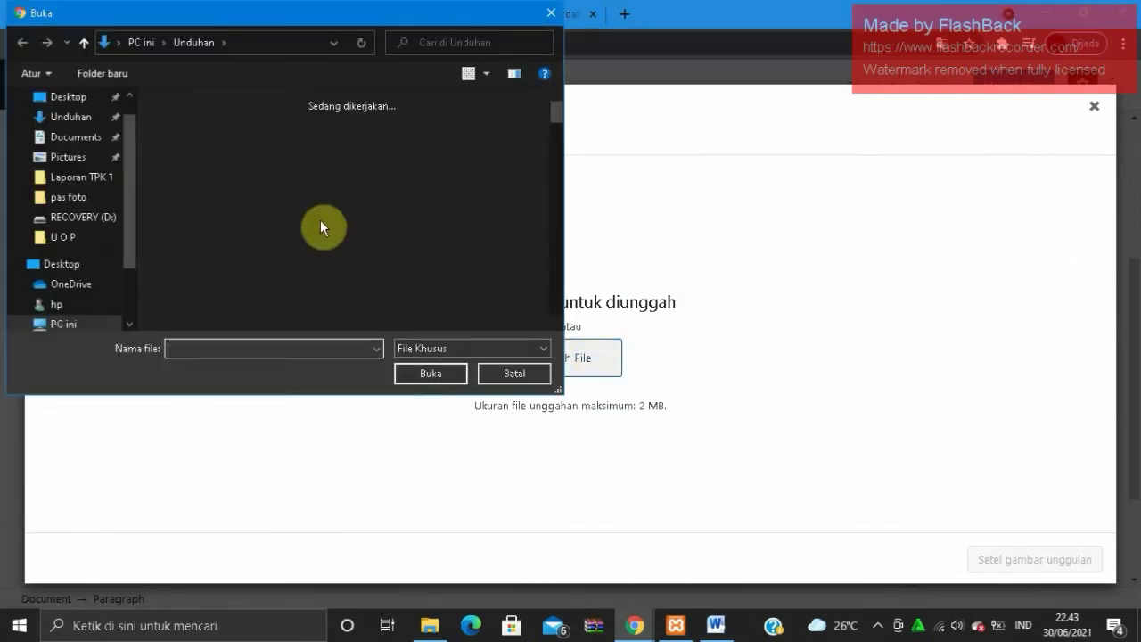
pyautogui.doubleClick(241, 127)
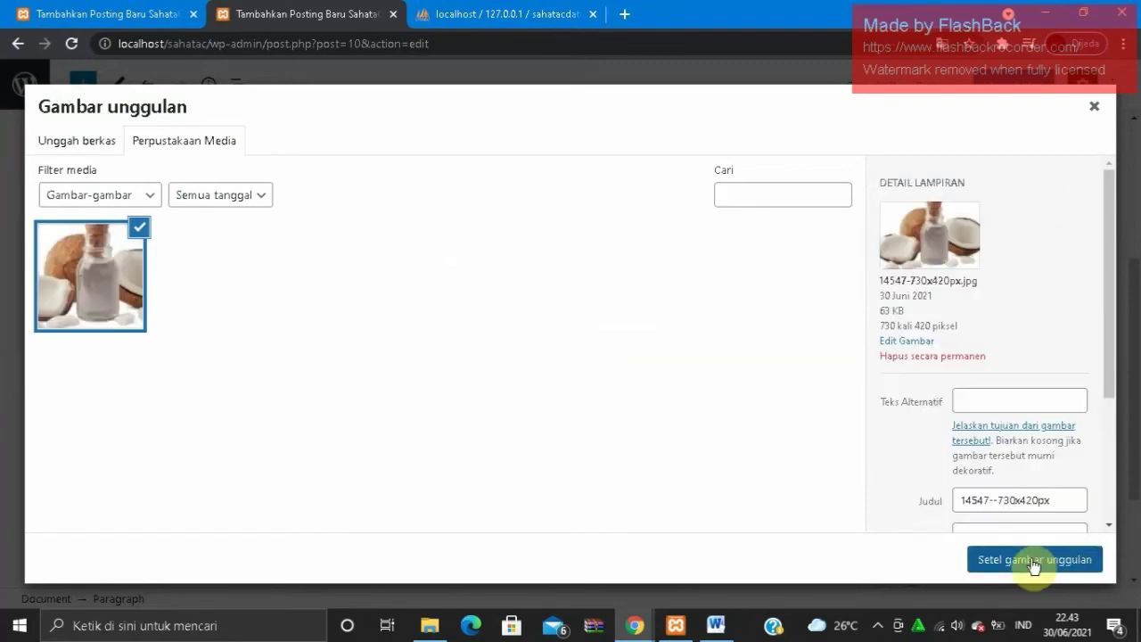
pyautogui.click(1034, 560)
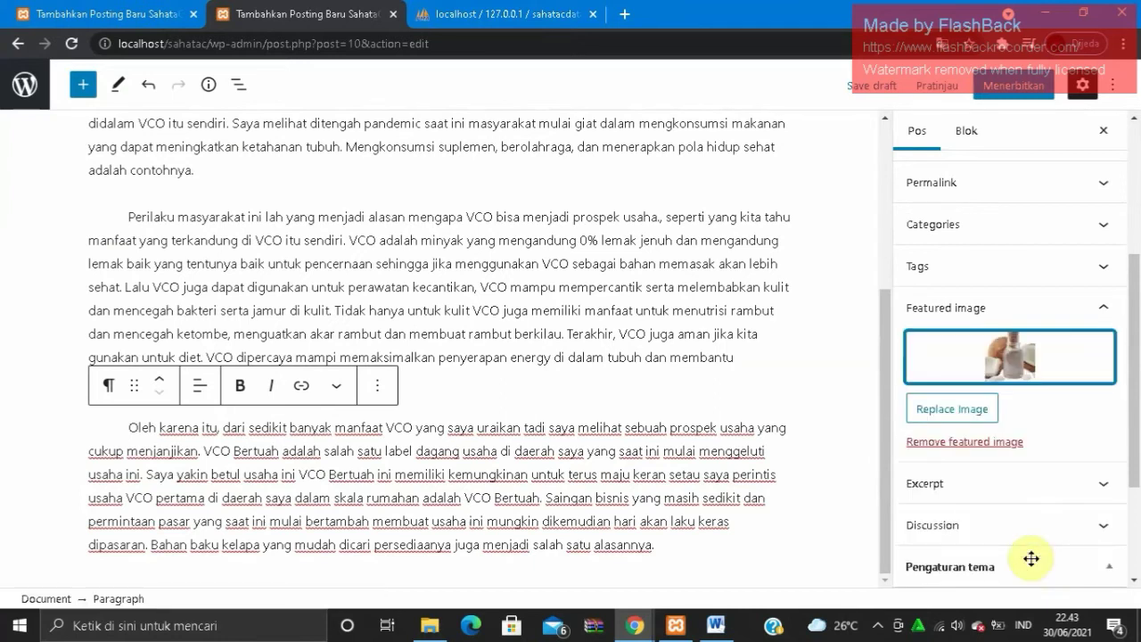
# - Publish the VCO Bertuah post, confirming in the pre-publish panel
pyautogui.click(1032, 85)
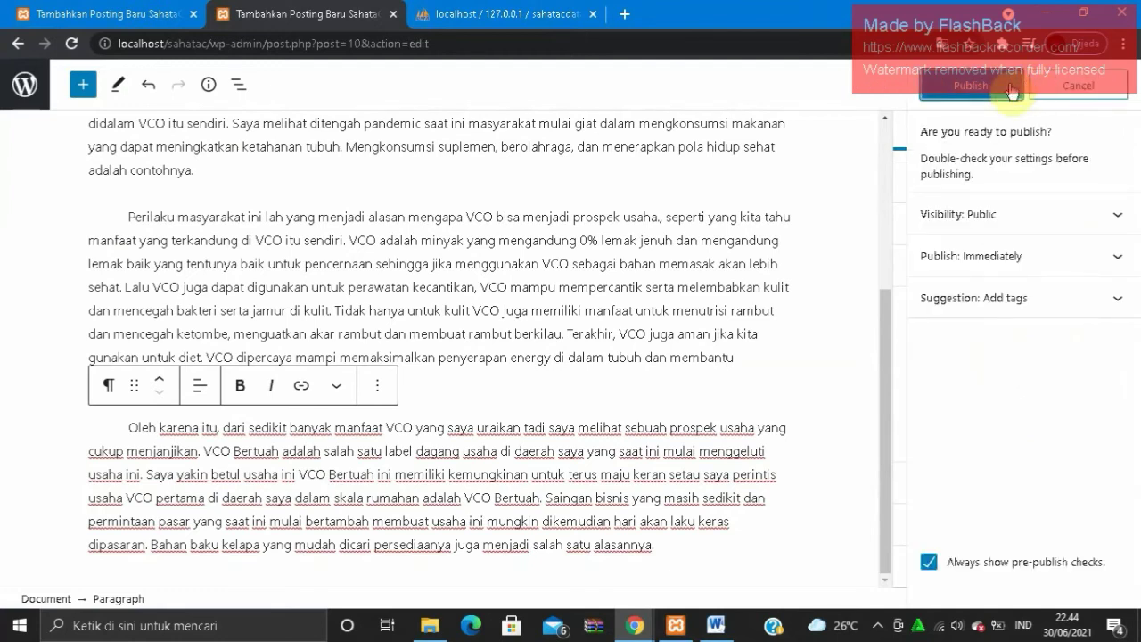
pyautogui.click(1012, 88)
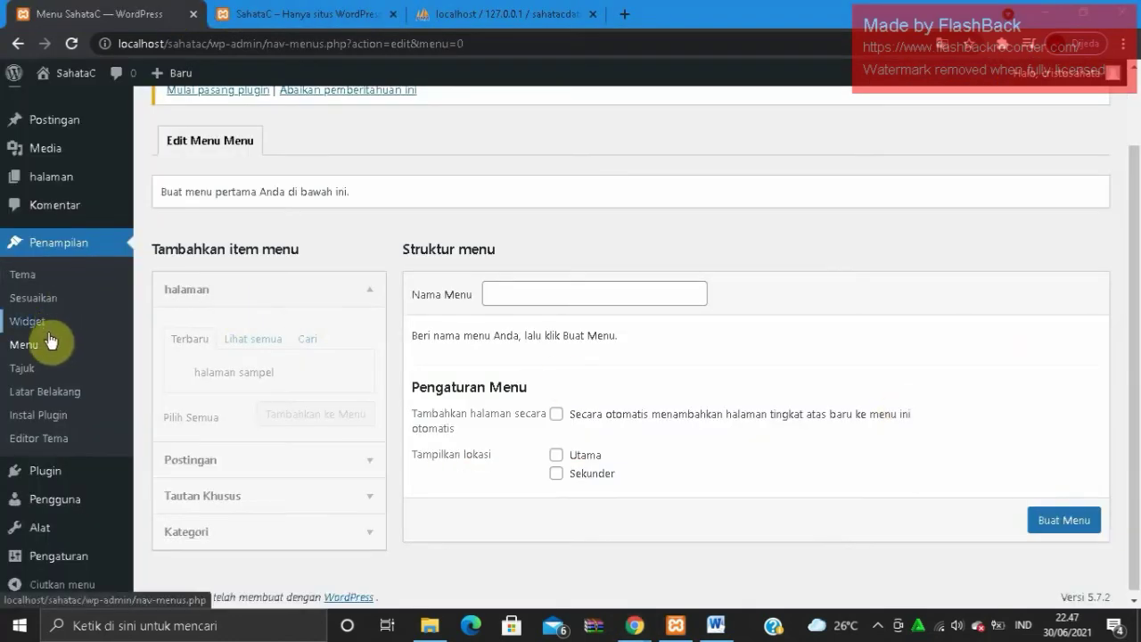
# - Open Menus in a new tab, check the live site, then load Categories in the first tab
pyautogui.rightClick(46, 350)
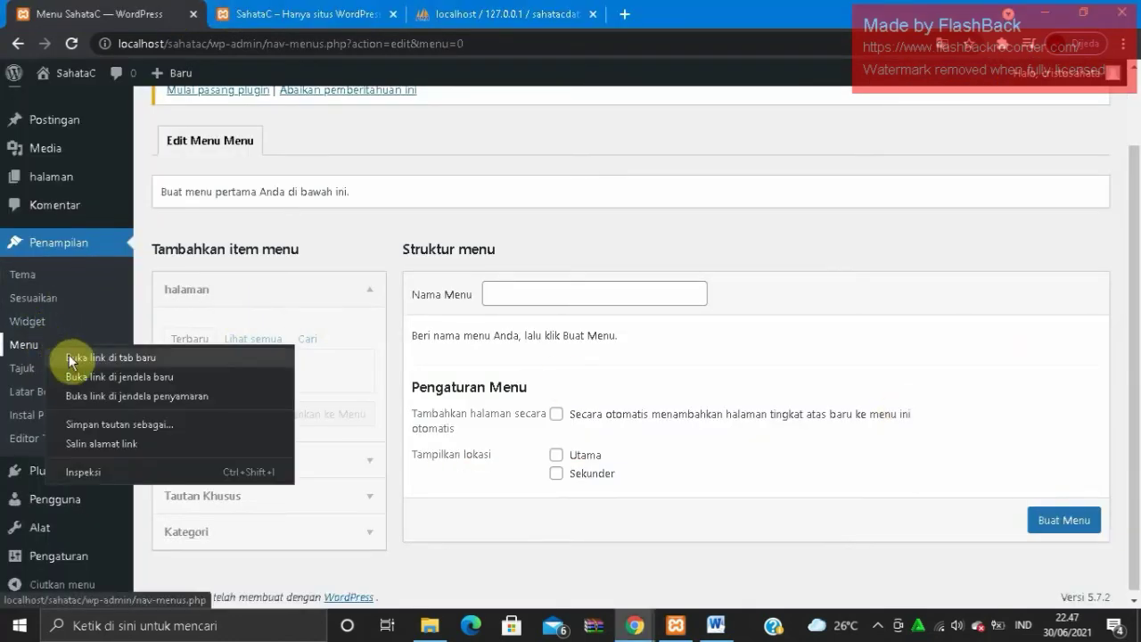
pyautogui.click(69, 354)
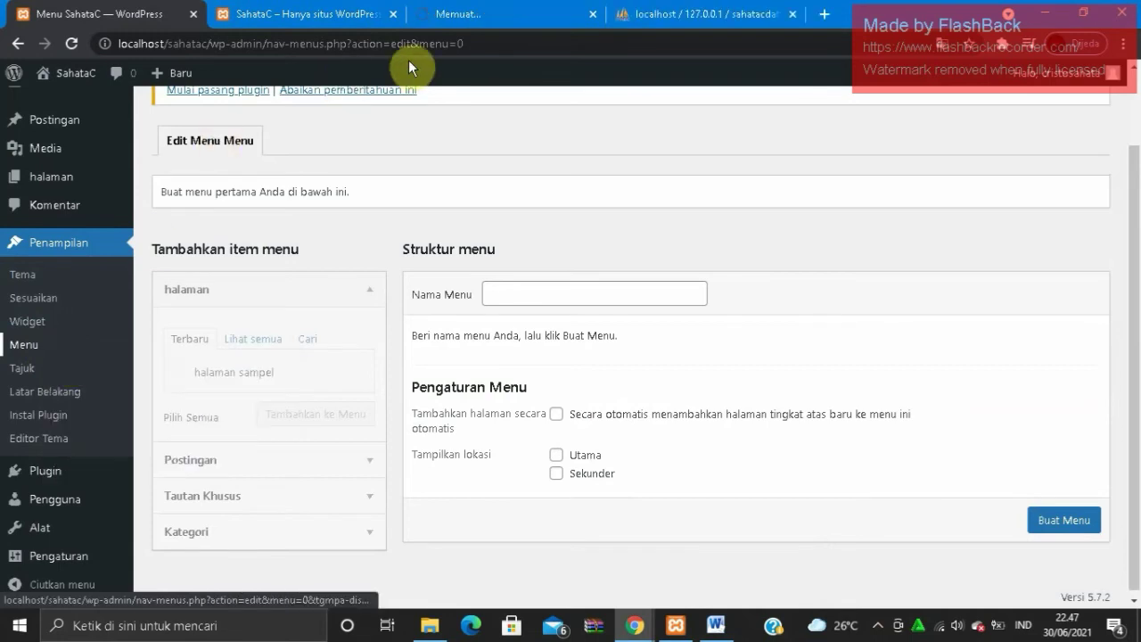
pyautogui.click(452, 22)
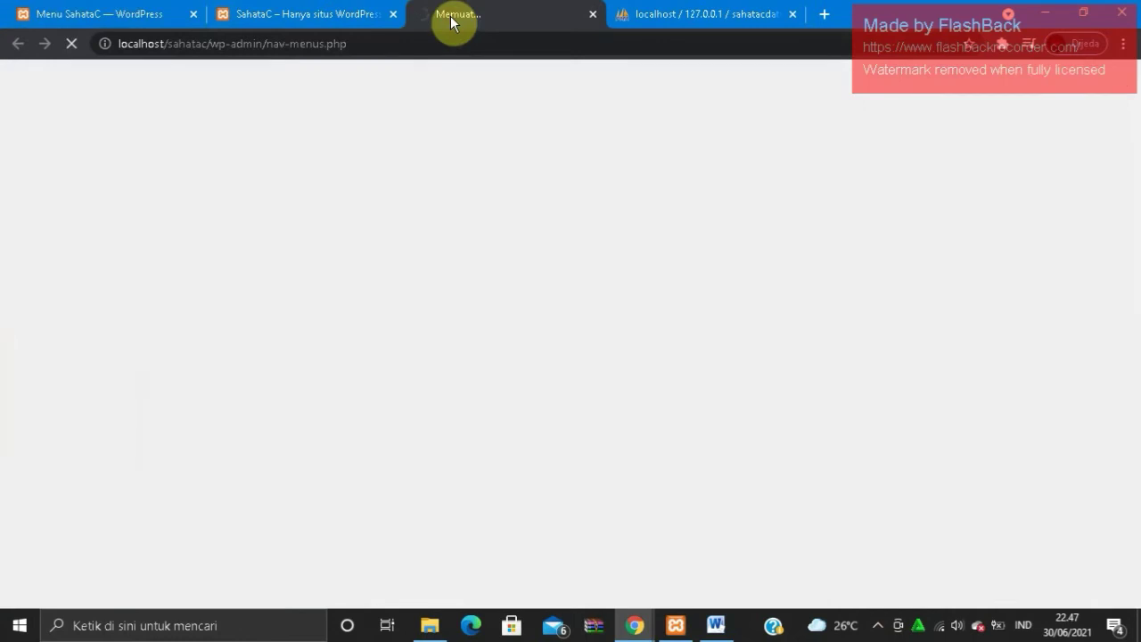
pyautogui.click(329, 16)
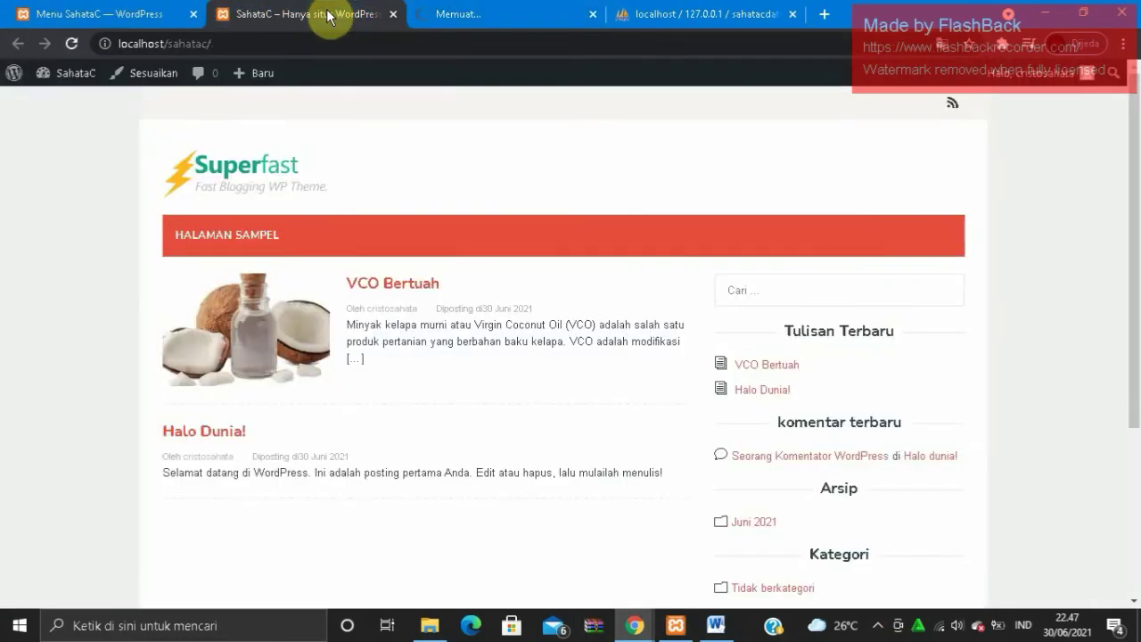
pyautogui.click(165, 14)
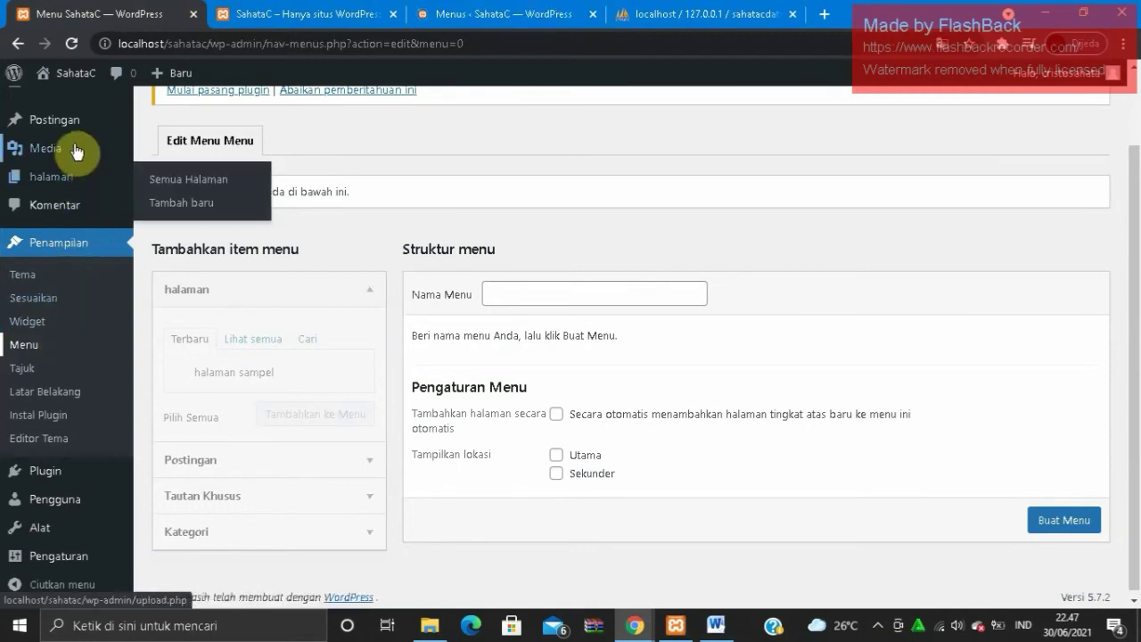
pyautogui.moveTo(76, 129)
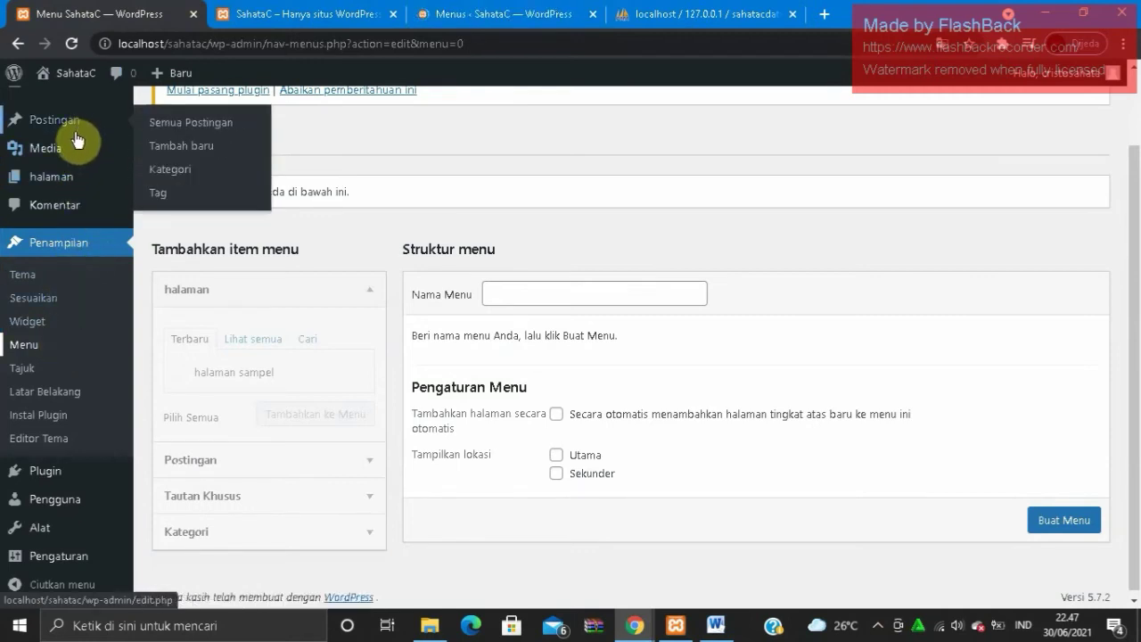
pyautogui.click(178, 176)
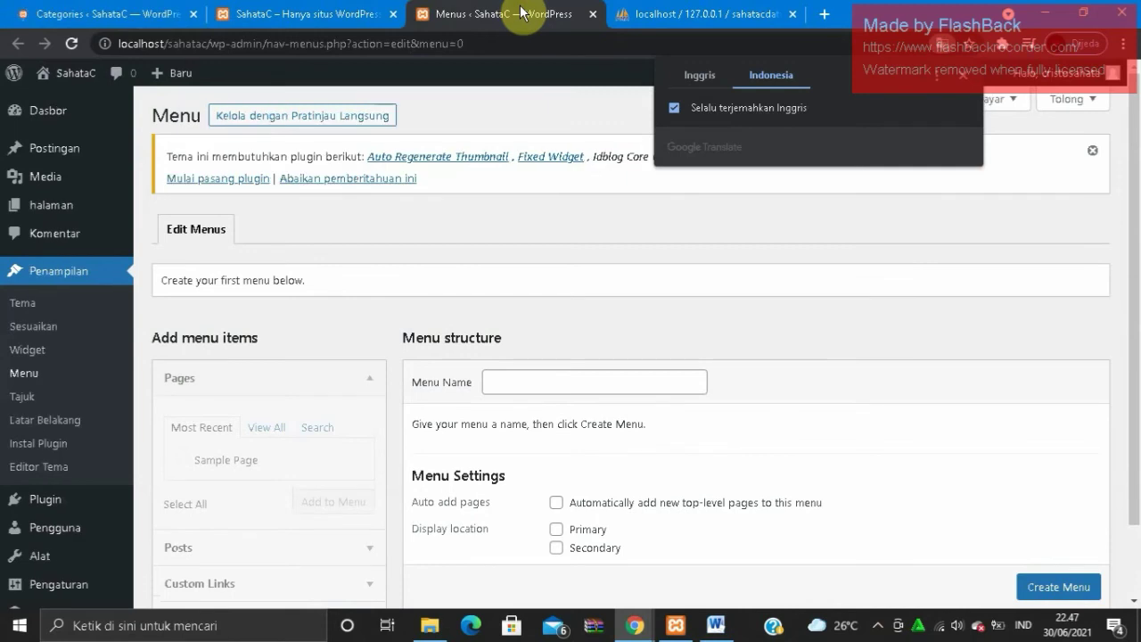
# - Create a new menu named Kategori
pyautogui.click(563, 387)
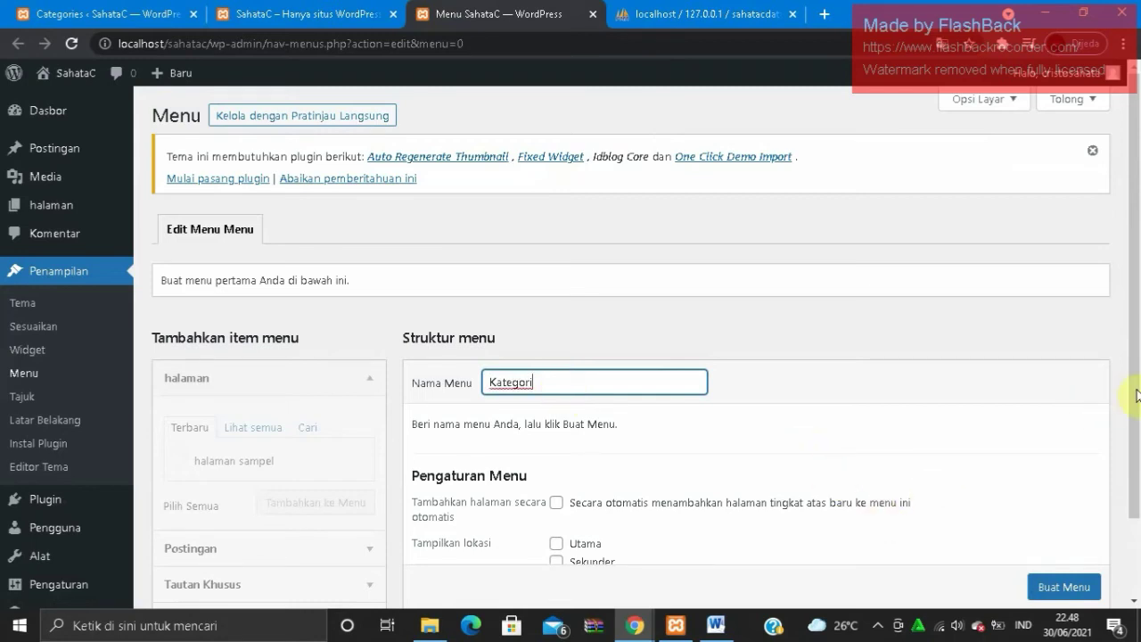
pyautogui.scroll(-1, 1133, 397)
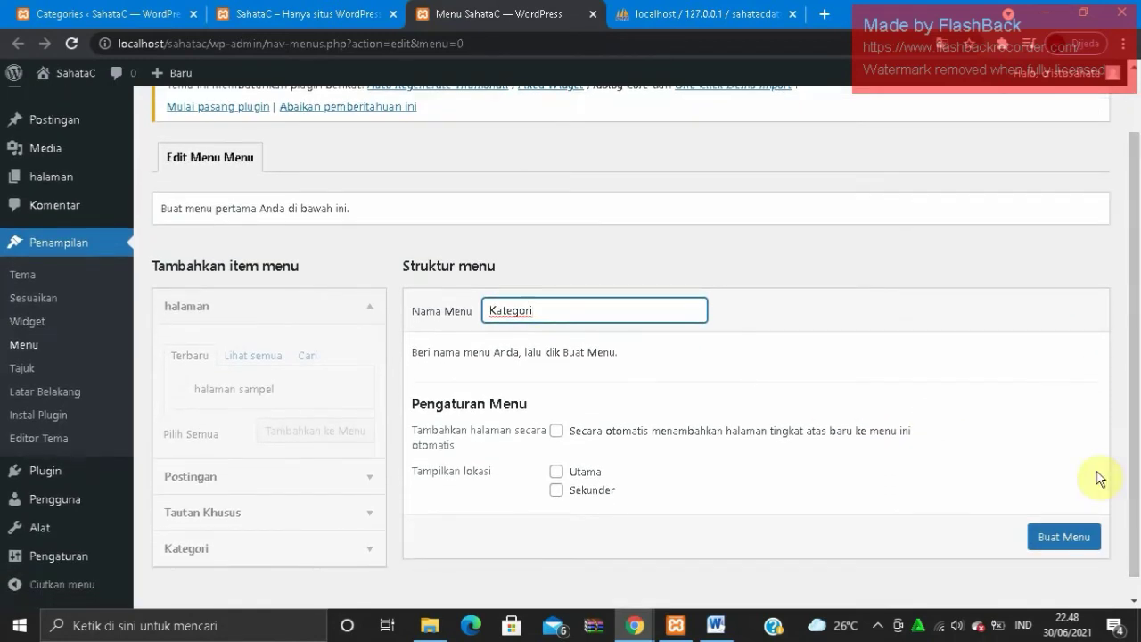
pyautogui.click(1044, 540)
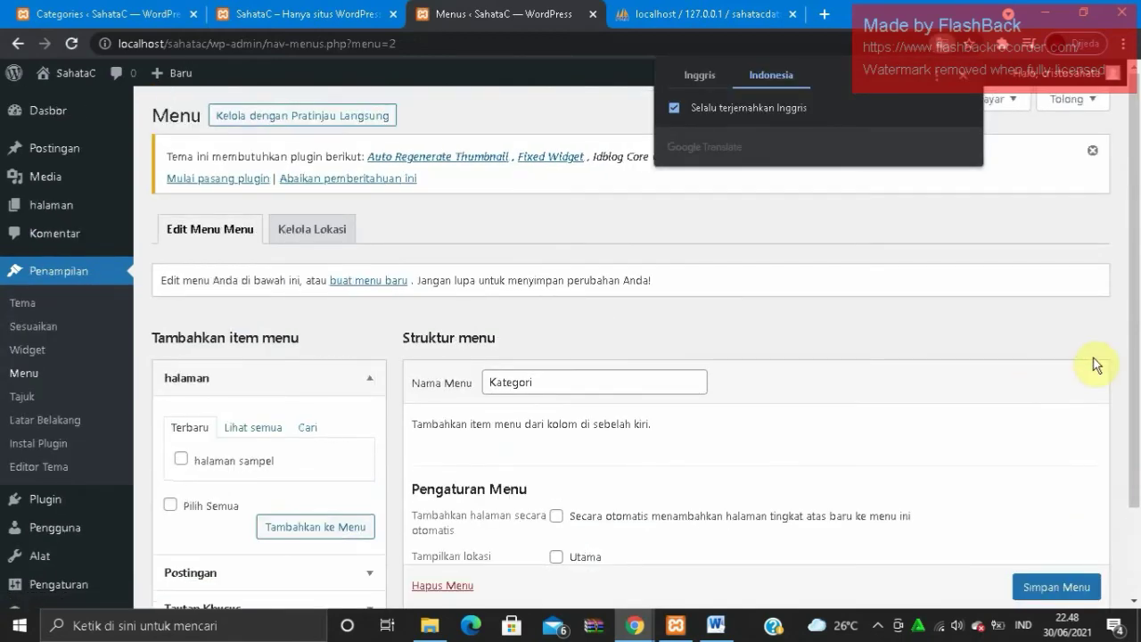
# - Expand the categories panel in the menu editor, then switch to the Categories page tab
pyautogui.moveTo(1138, 312); pyautogui.dragTo(1138, 412)
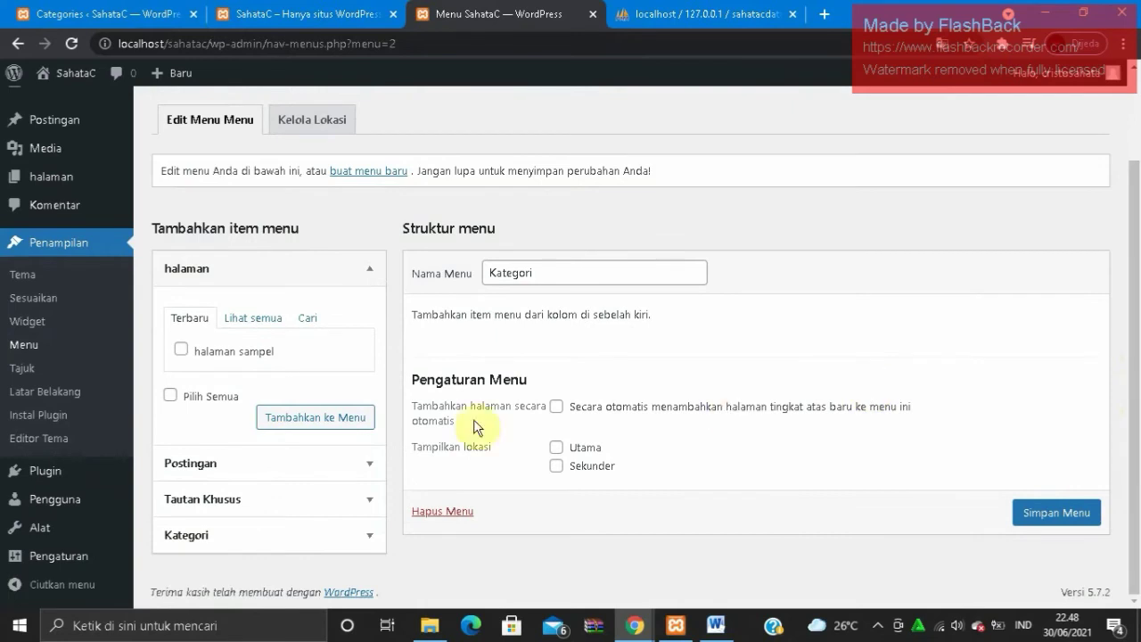
pyautogui.click(359, 540)
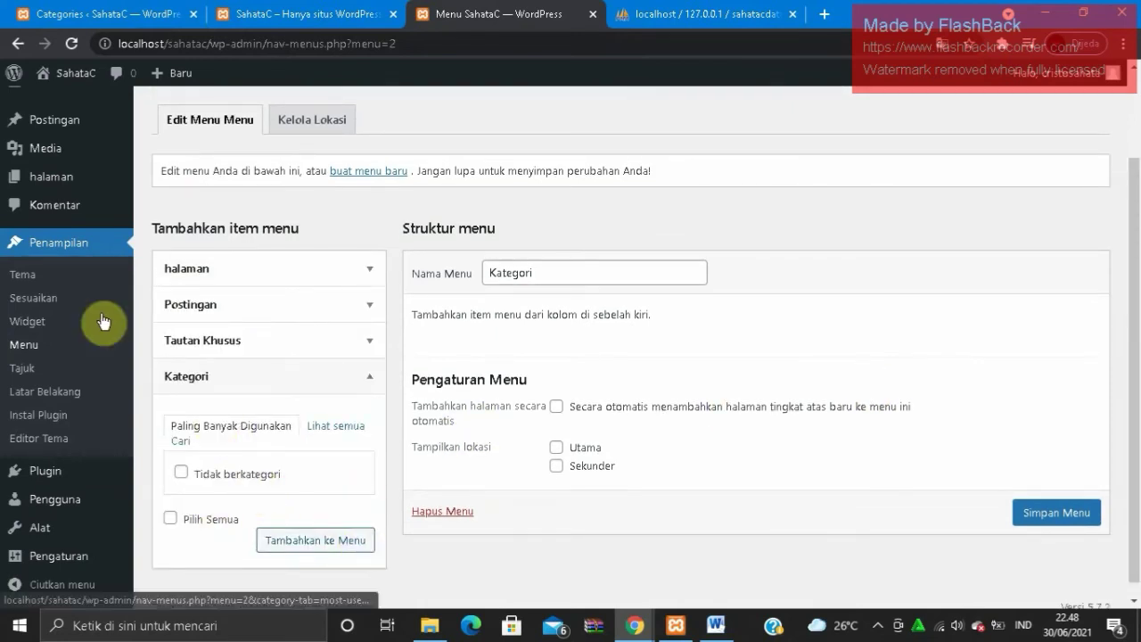
pyautogui.click(170, 14)
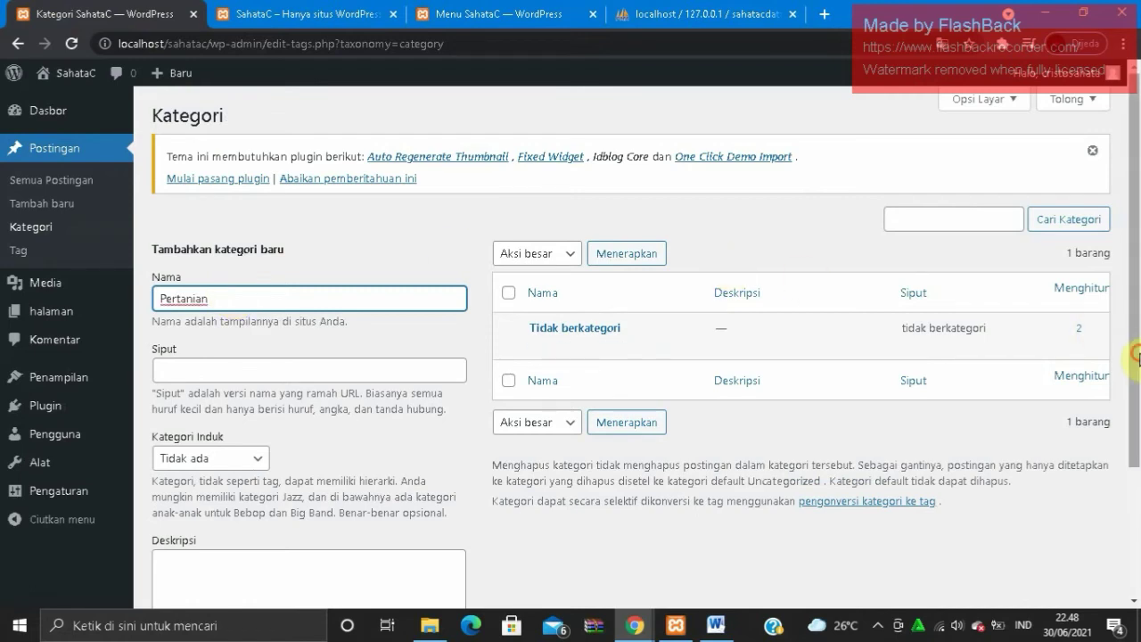
# - Add Pertanian and Ekonomi as new post categories
pyautogui.moveTo(1138, 364); pyautogui.dragTo(1129, 464)
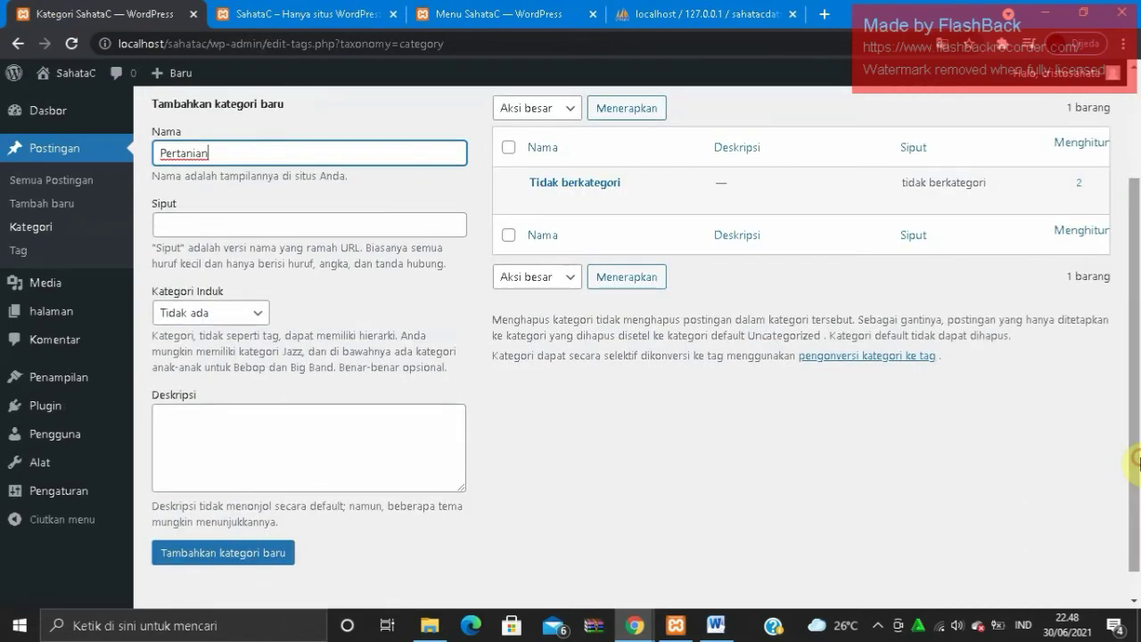
pyautogui.click(264, 554)
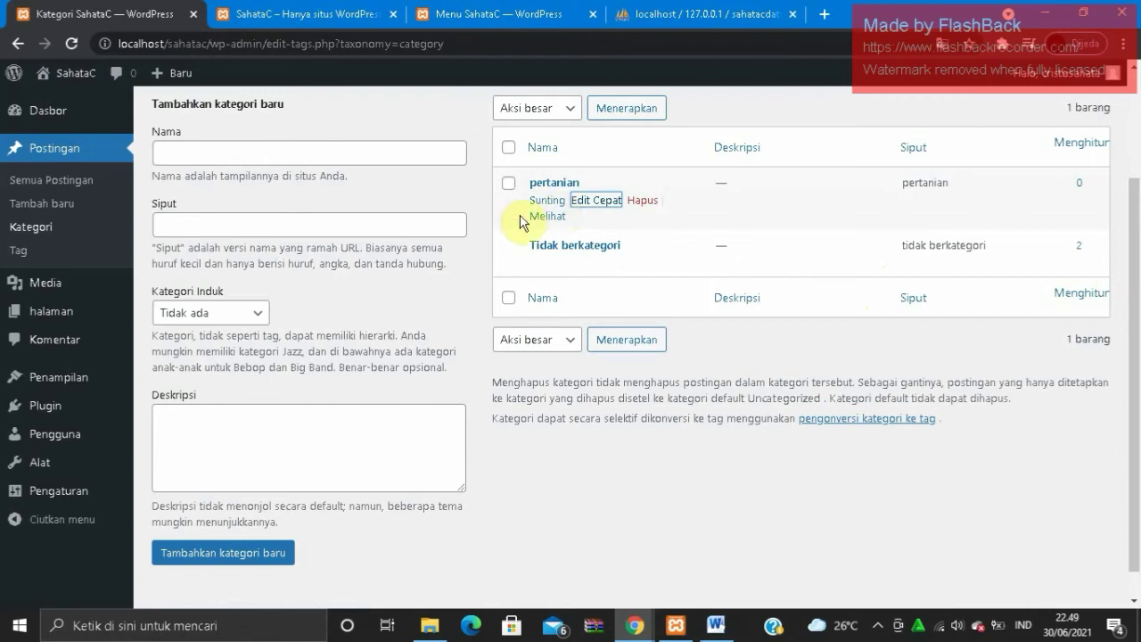
pyautogui.click(321, 148)
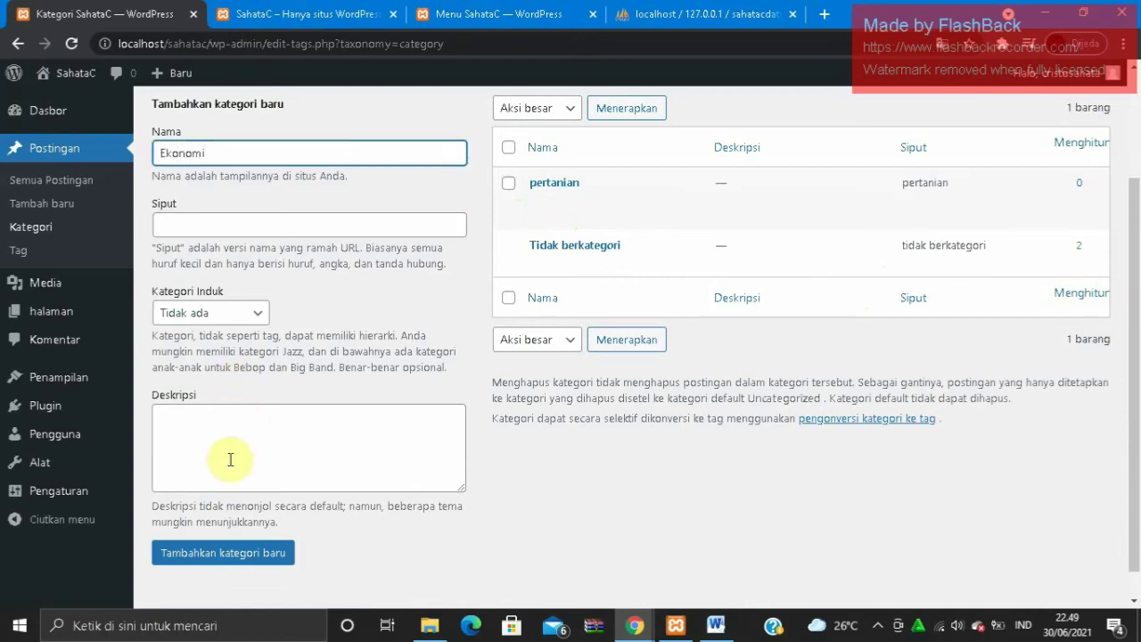
pyautogui.click(227, 555)
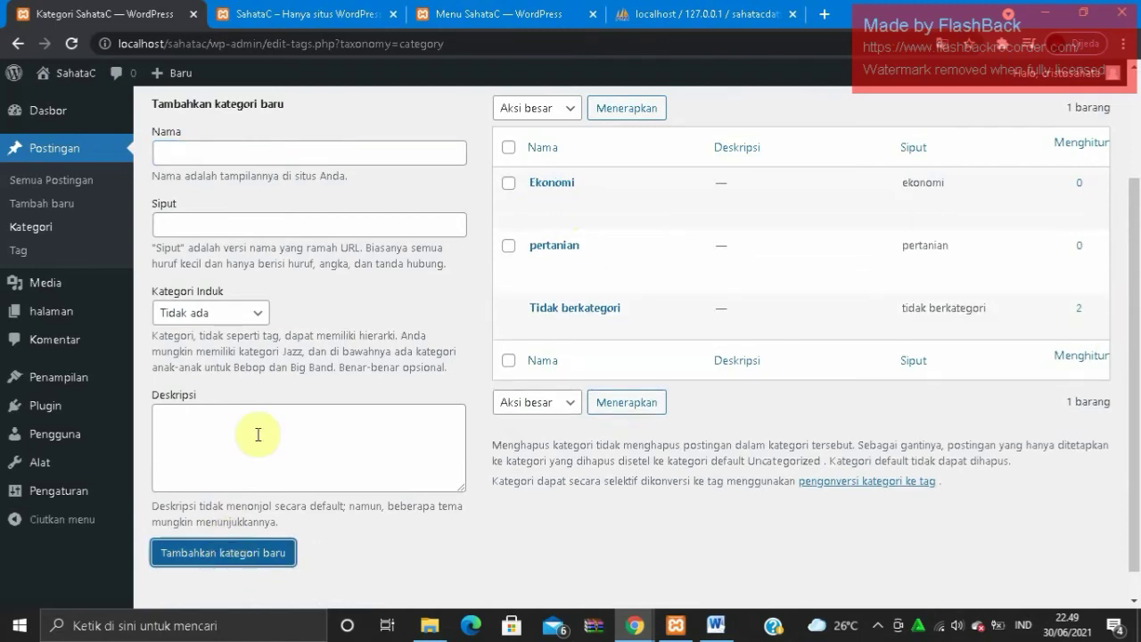
# - Add the Kesehatan and Olahraga categories, then return to the menu editor tab
pyautogui.click(337, 156)
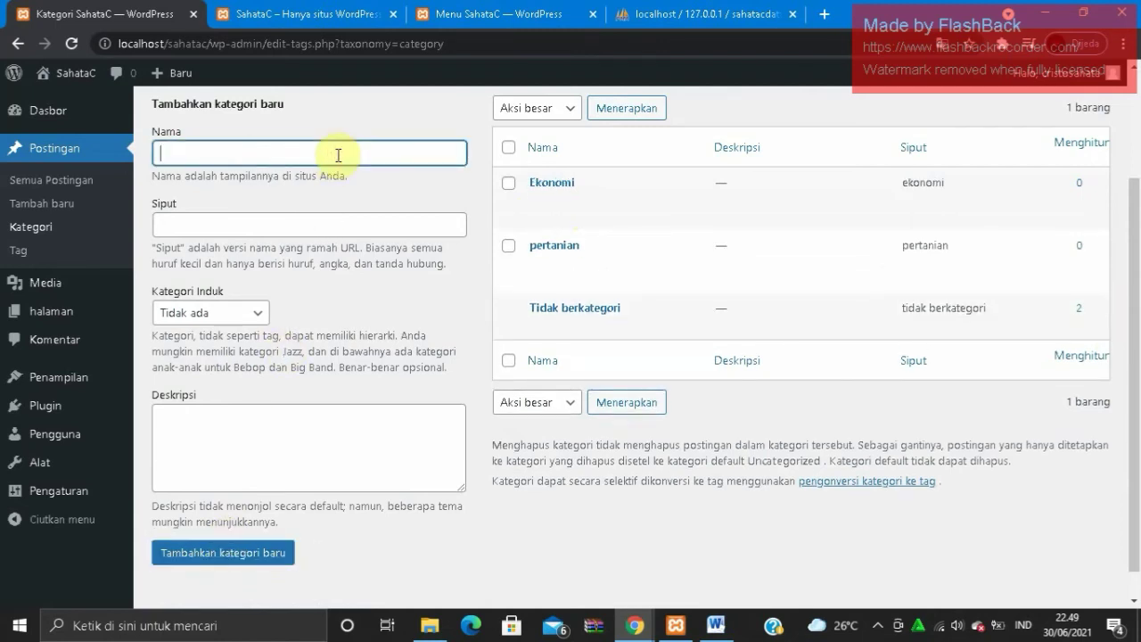
pyautogui.write('Kesehatan')
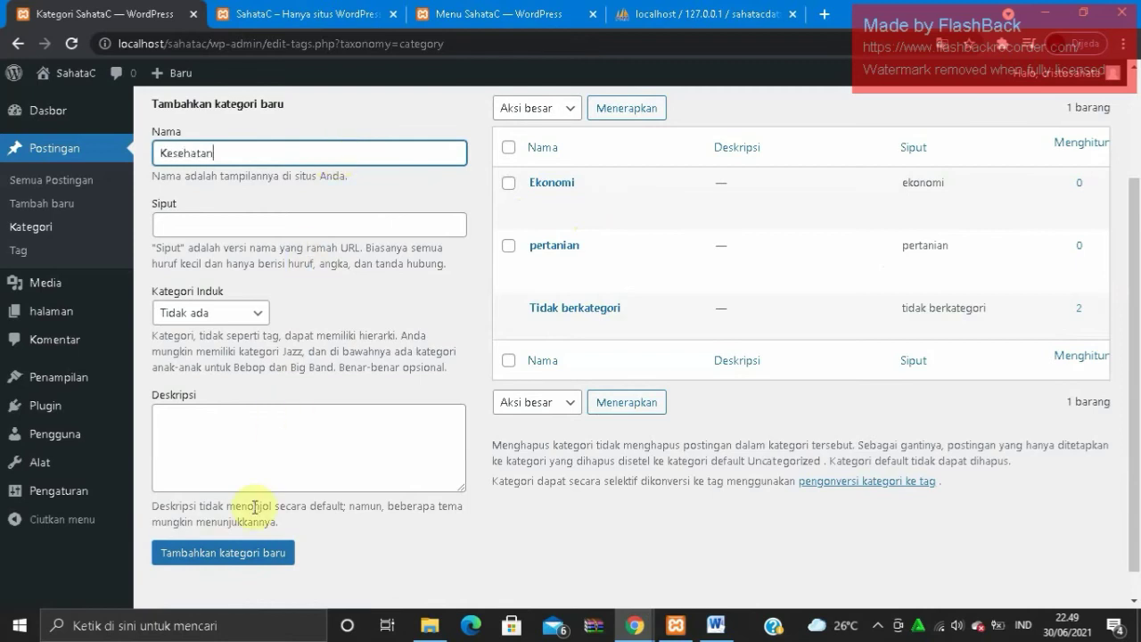
pyautogui.click(251, 560)
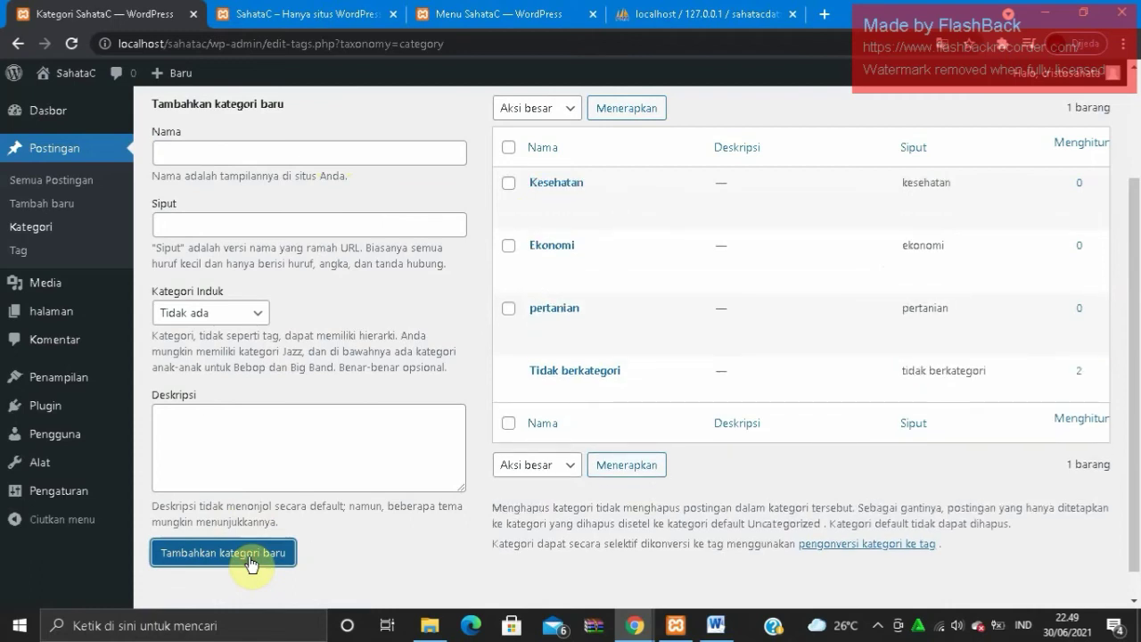
pyautogui.click(323, 153)
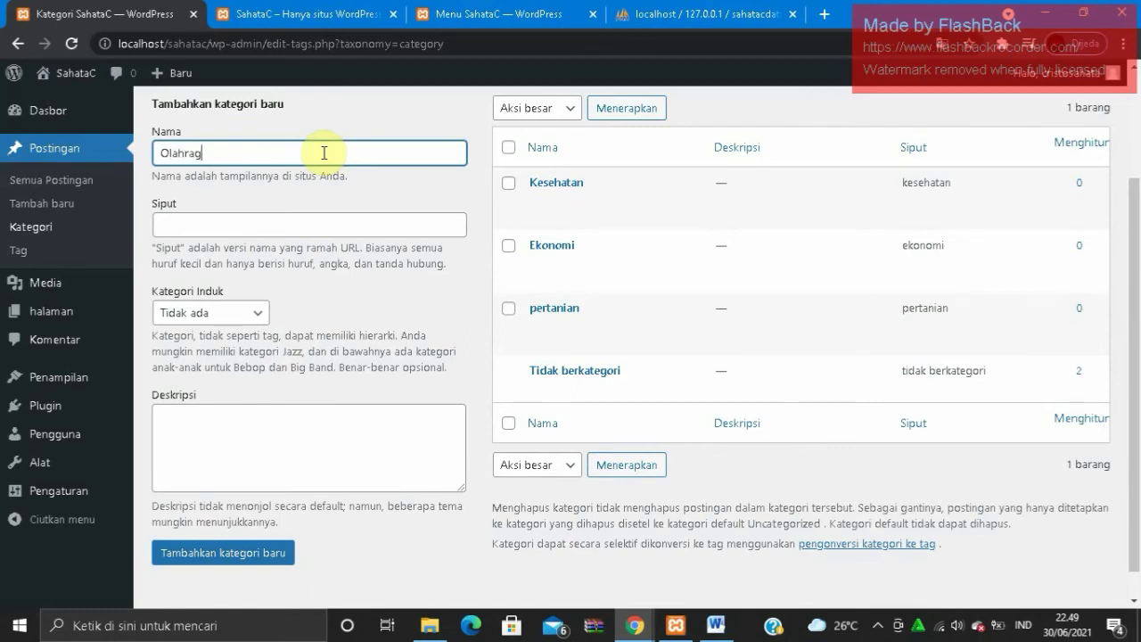
pyautogui.click(254, 555)
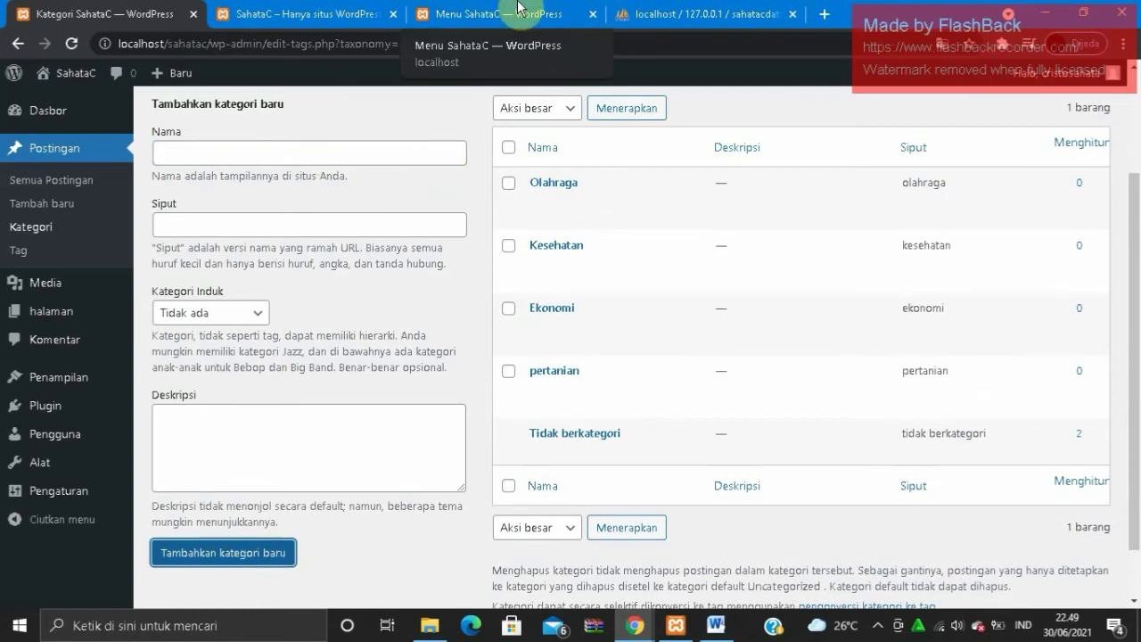
pyautogui.click(520, 13)
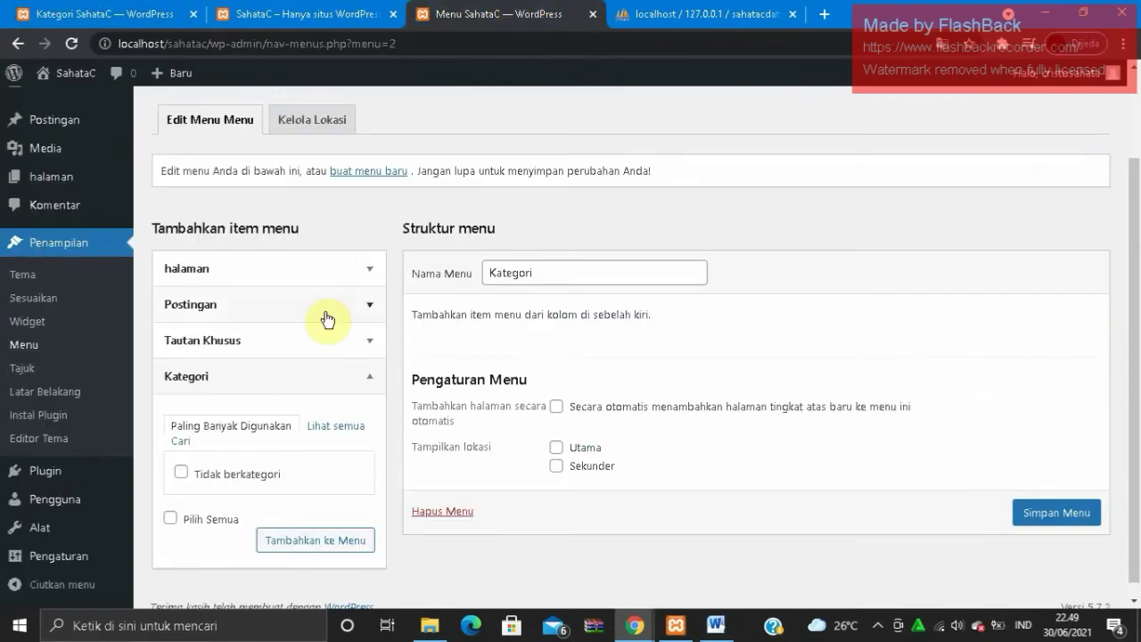
# - Expand the categories box in the menu editor and show all available categories
pyautogui.click(314, 385)
pyautogui.click(313, 386)
pyautogui.click(329, 425)
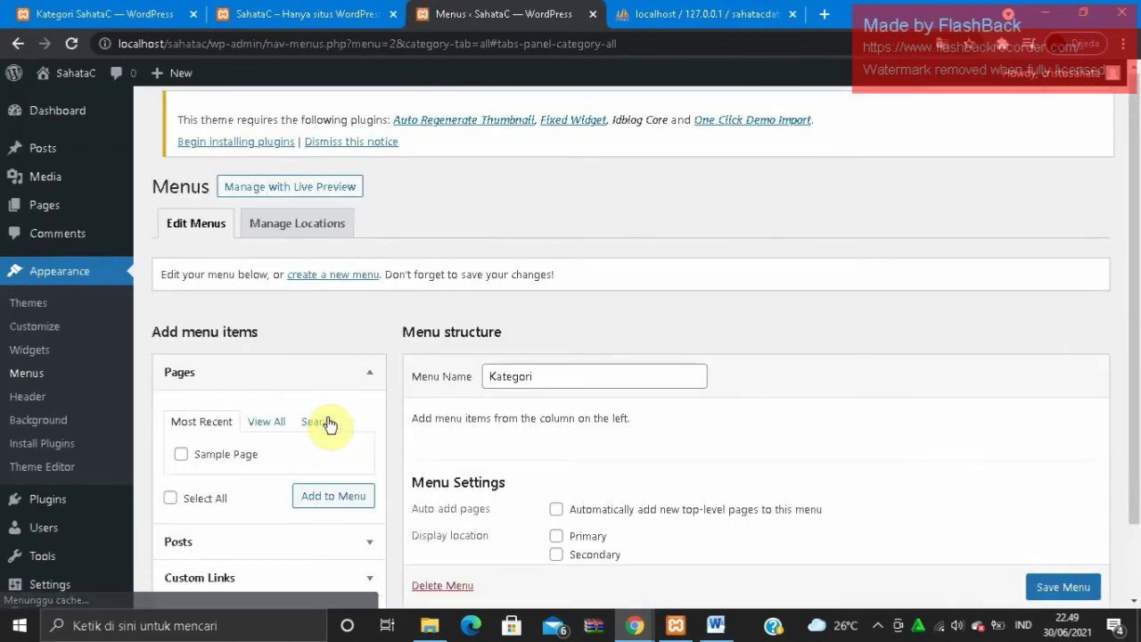
pyautogui.moveTo(1138, 275); pyautogui.dragTo(1139, 393)
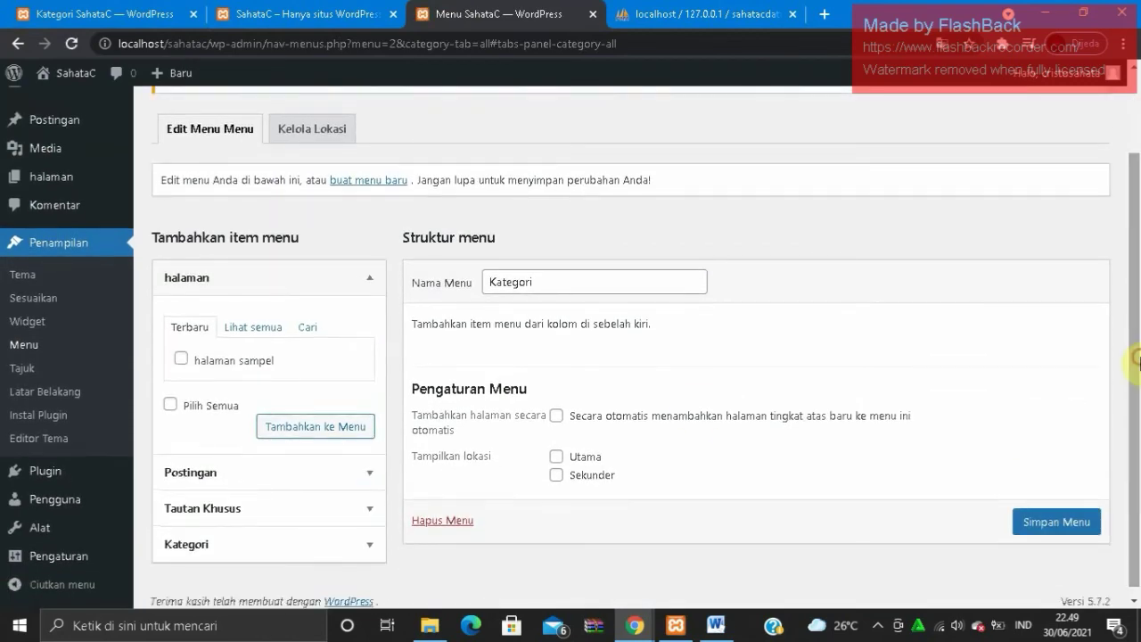
pyautogui.click(360, 550)
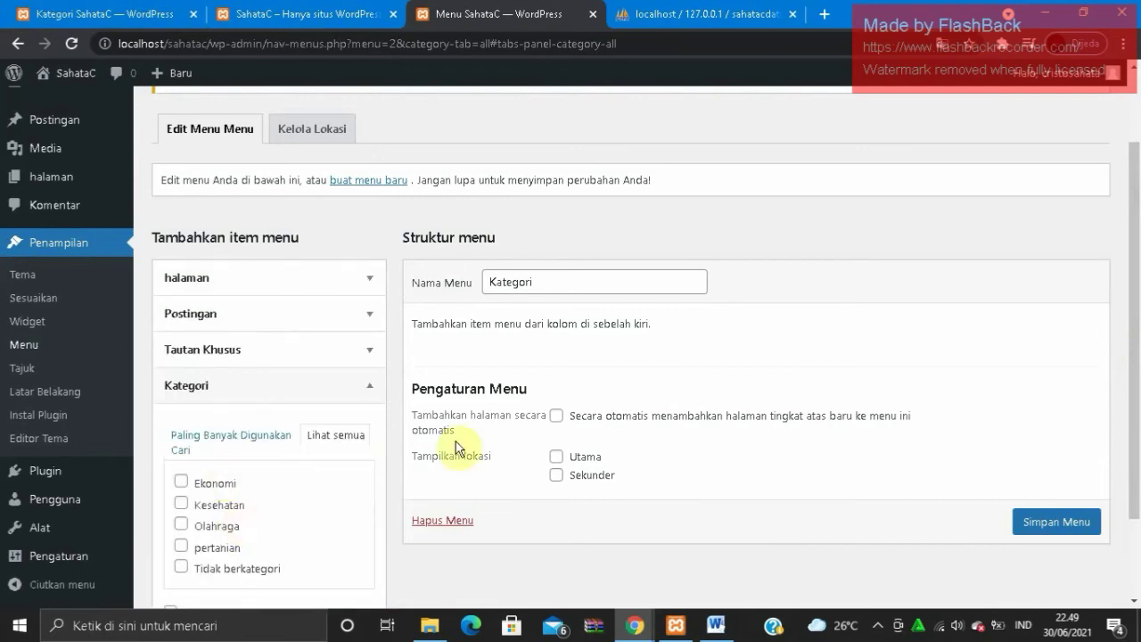
pyautogui.moveTo(1136, 383); pyautogui.dragTo(1135, 453)
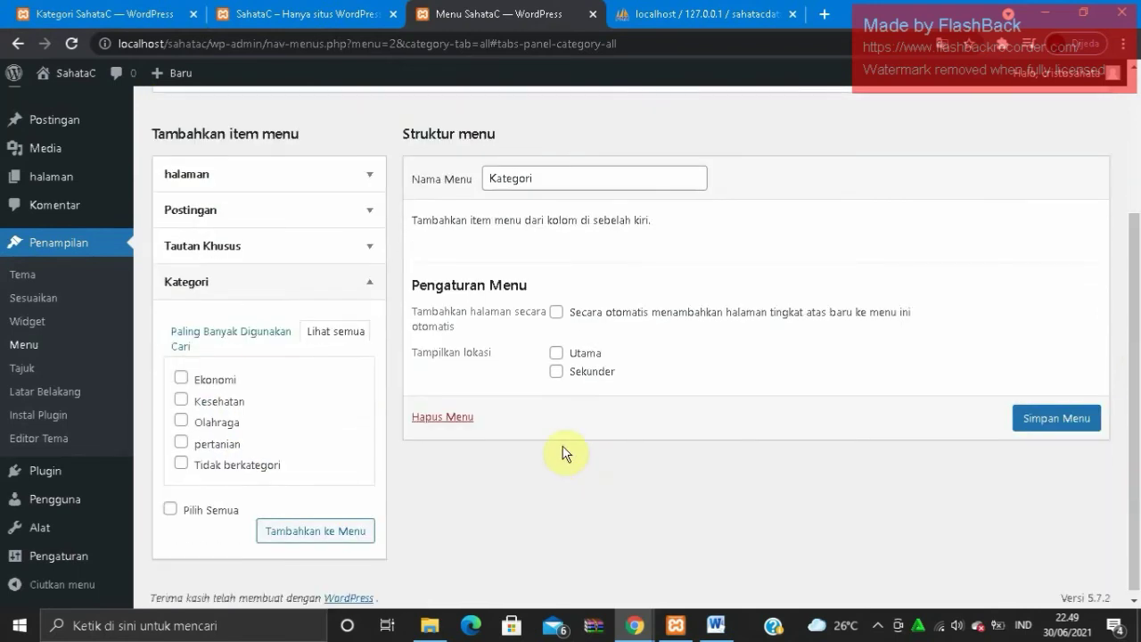
# - Tick Ekonomi, Kesehatan, Olahraga and pertanian and add them to the Kategori menu
pyautogui.click(182, 377)
pyautogui.click(181, 400)
pyautogui.click(181, 421)
pyautogui.click(181, 442)
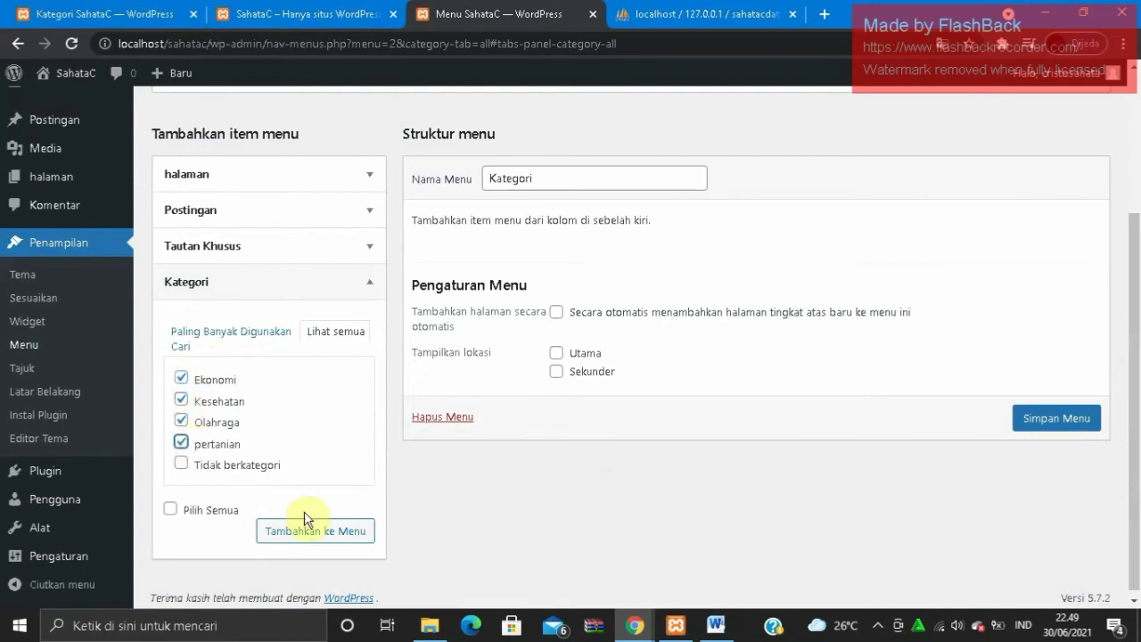
pyautogui.click(313, 532)
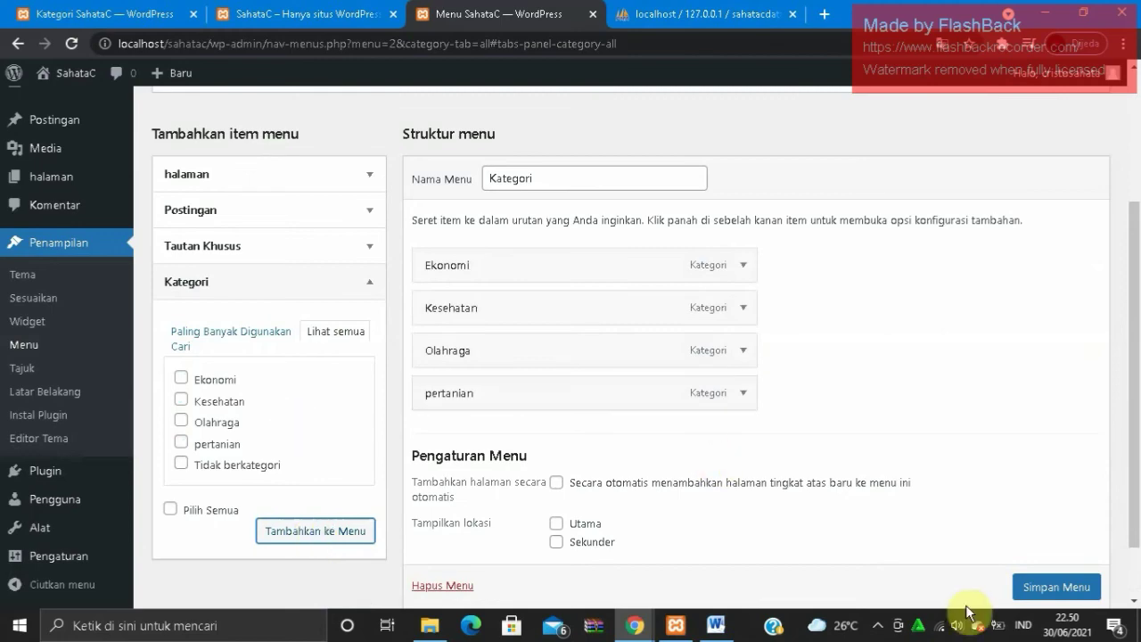
pyautogui.scroll(-2, 1033, 584)
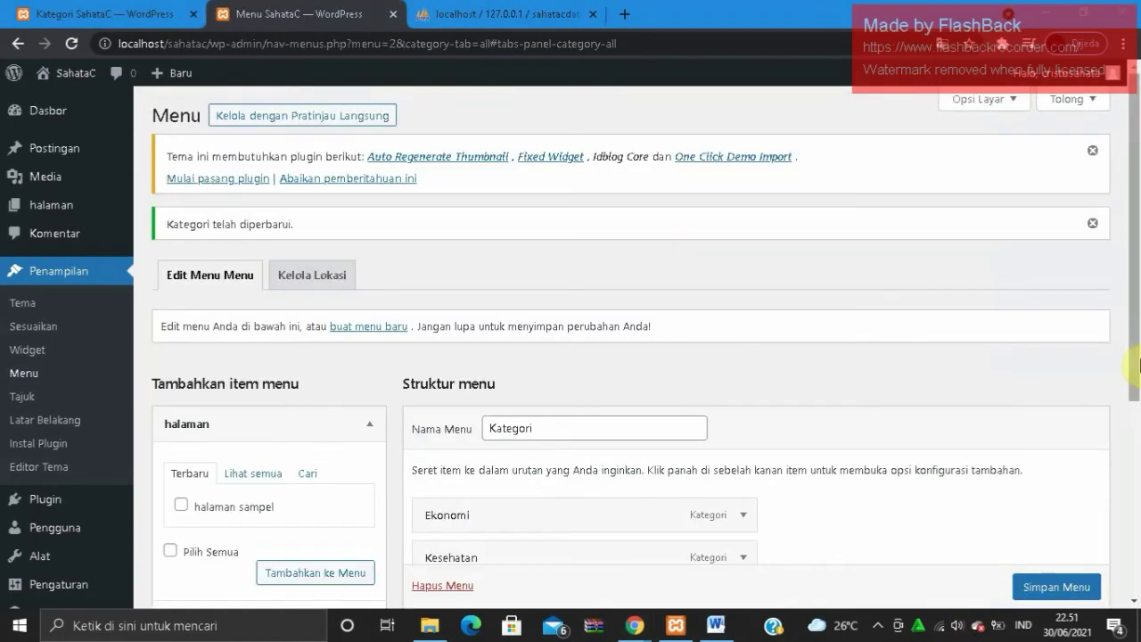
# - Assign the Kategori menu to the Utama location, save it, and open the site in a new tab
pyautogui.moveTo(1135, 369); pyautogui.dragTo(1139, 557)
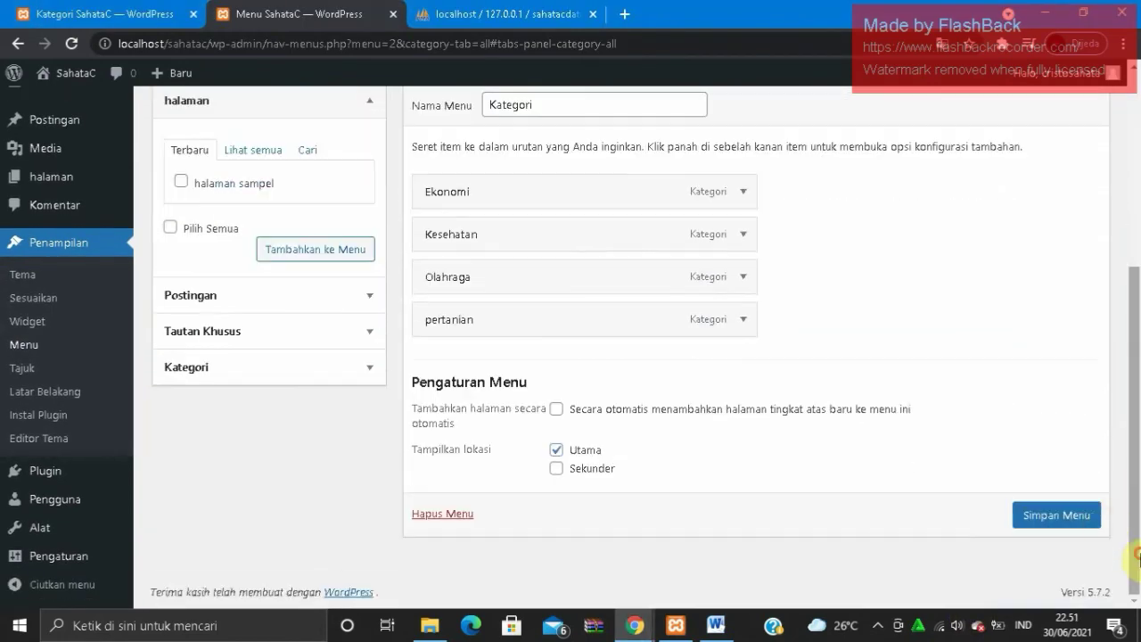
pyautogui.click(558, 453)
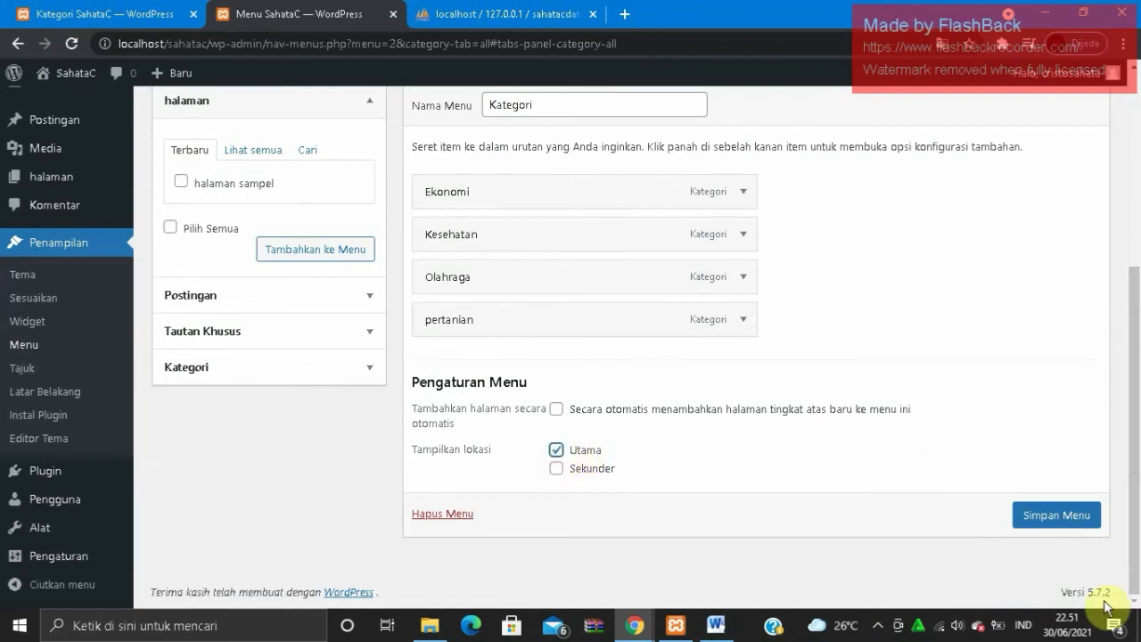
pyautogui.click(1061, 517)
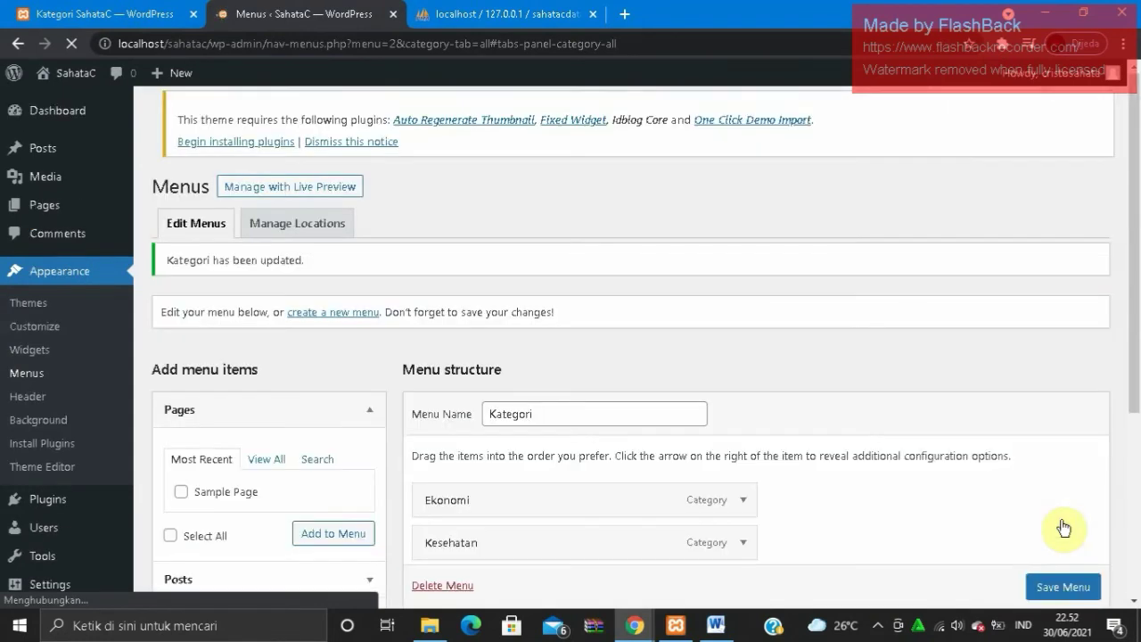
pyautogui.rightClick(82, 68)
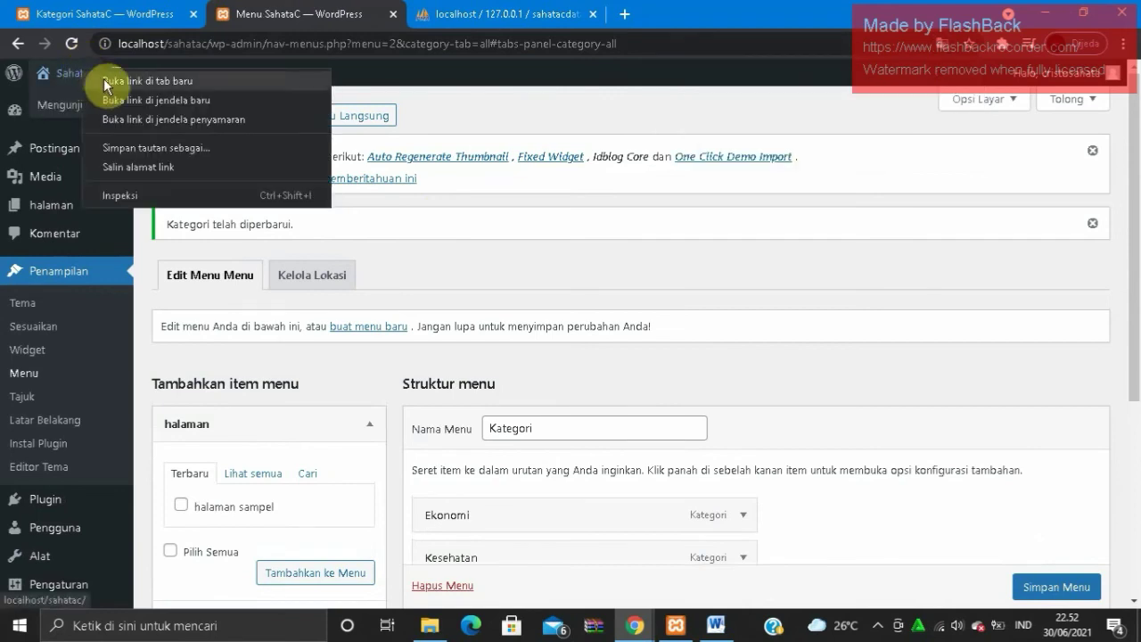
pyautogui.click(104, 79)
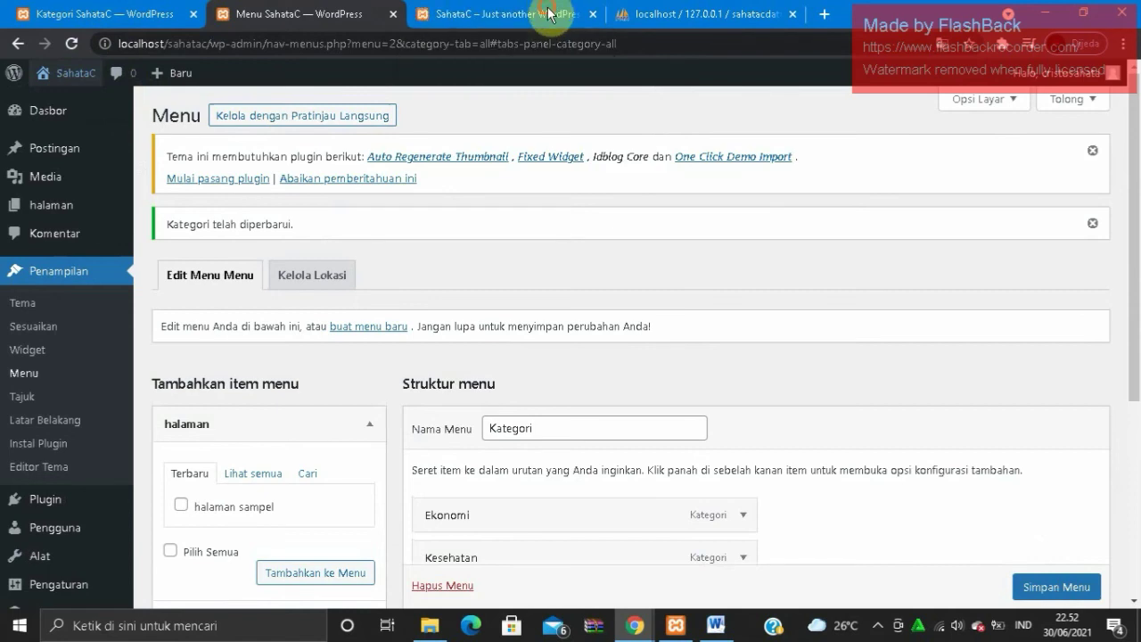
# - Go to the live site tab and open a category page from the new menu
pyautogui.click(550, 14)
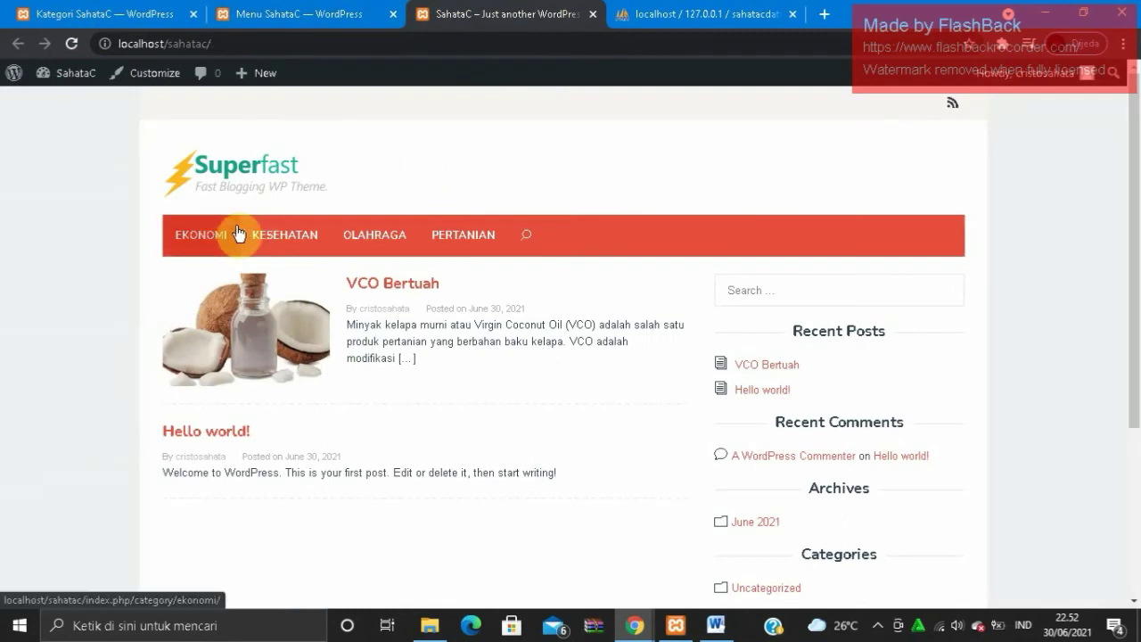
pyautogui.click(449, 233)
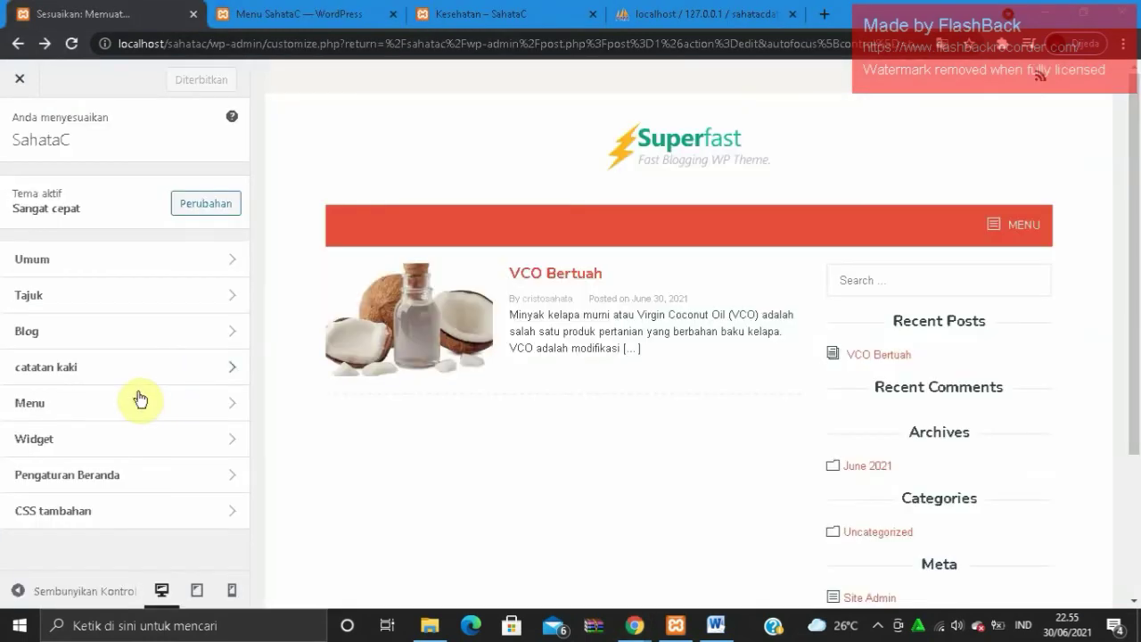
# - Browse the catatan kaki footer settings, check Widget Footer, and open the hak cipta section
pyautogui.click(125, 365)
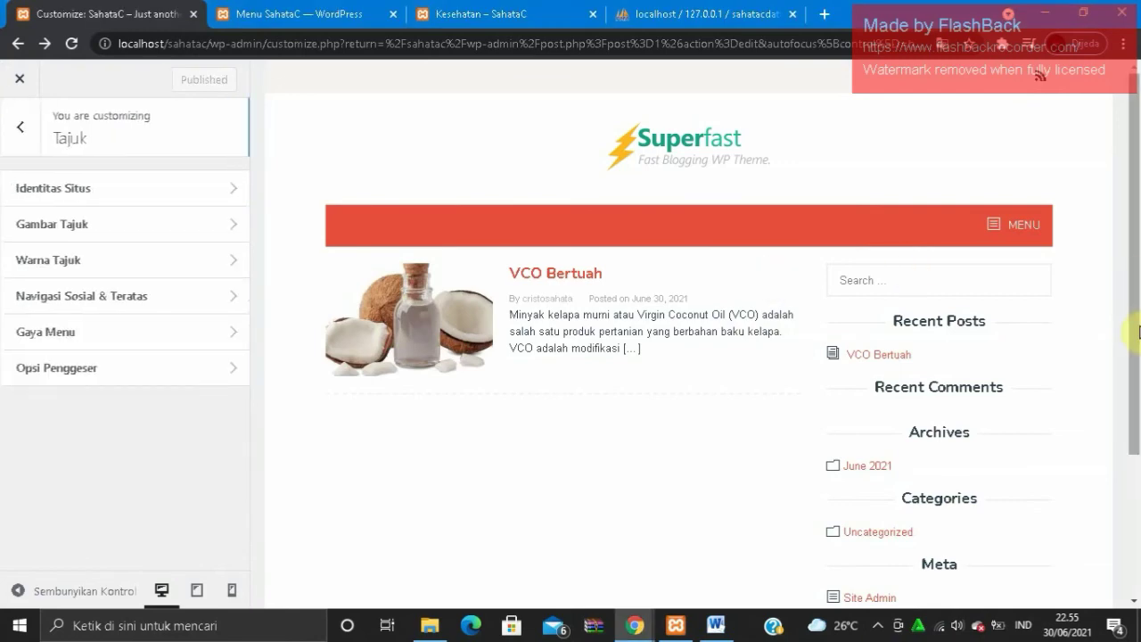
pyautogui.moveTo(1137, 330); pyautogui.dragTo(1140, 462)
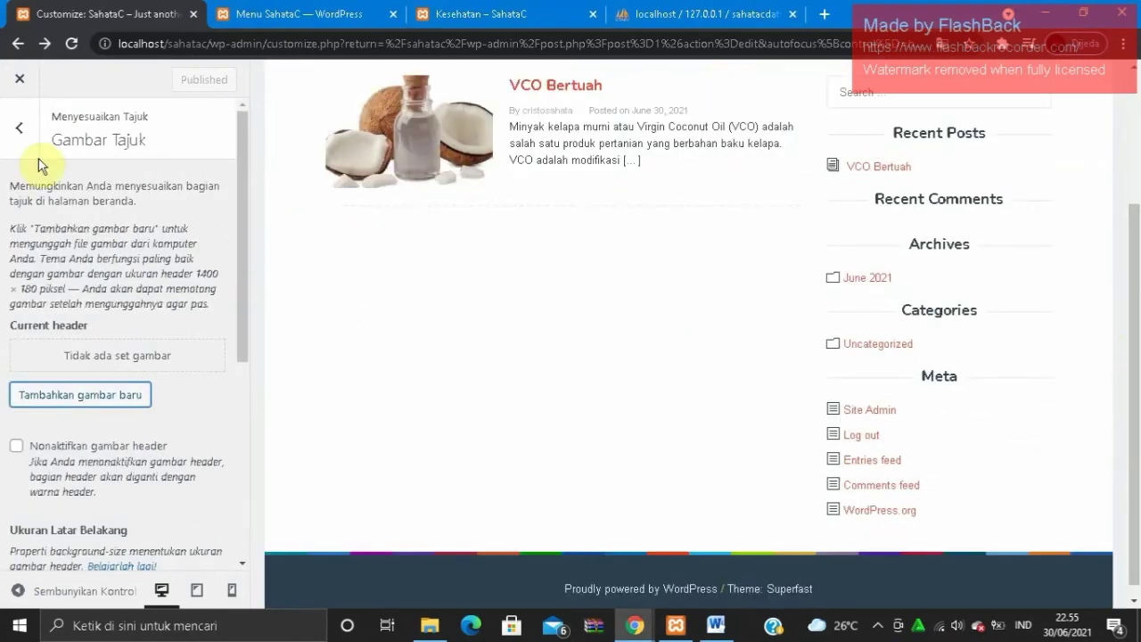
pyautogui.click(14, 132)
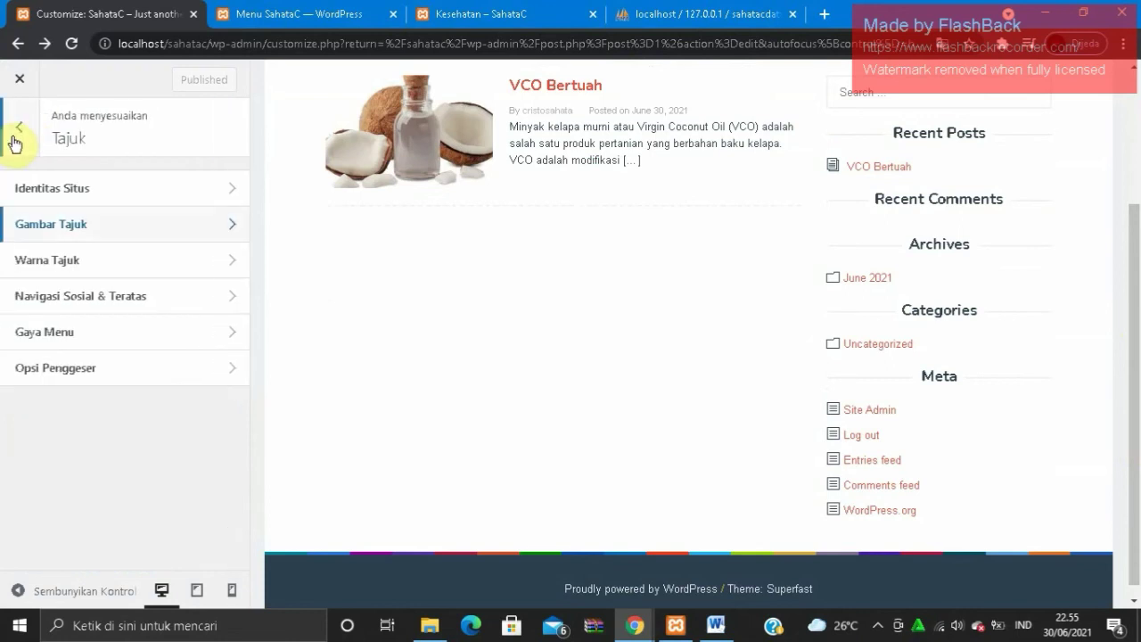
pyautogui.click(14, 141)
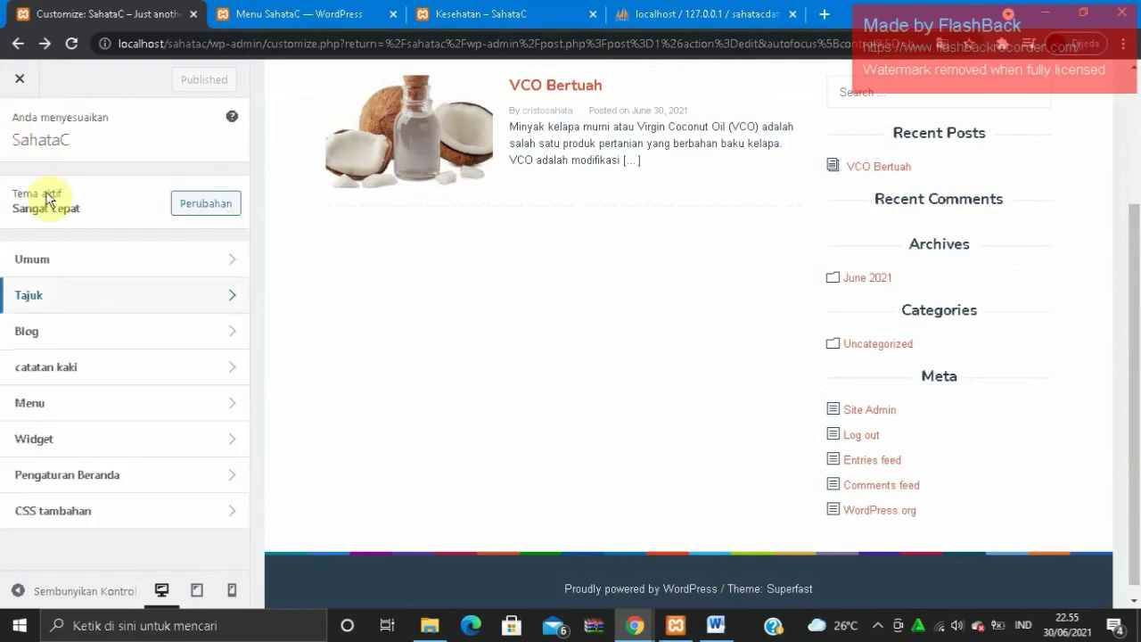
pyautogui.click(67, 367)
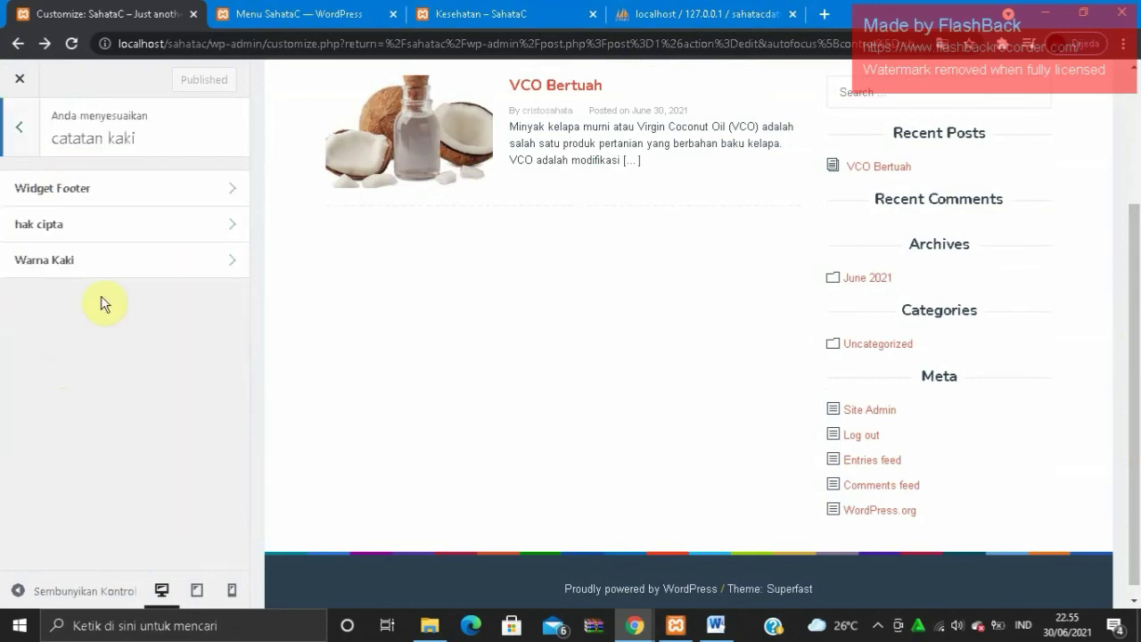
pyautogui.click(147, 200)
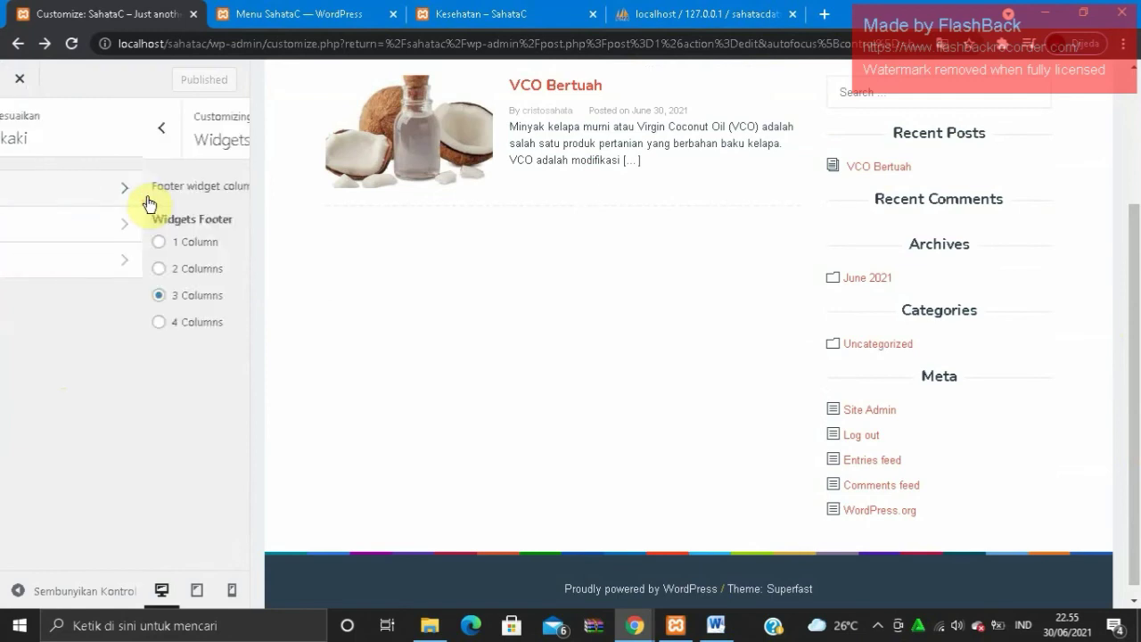
pyautogui.click(21, 151)
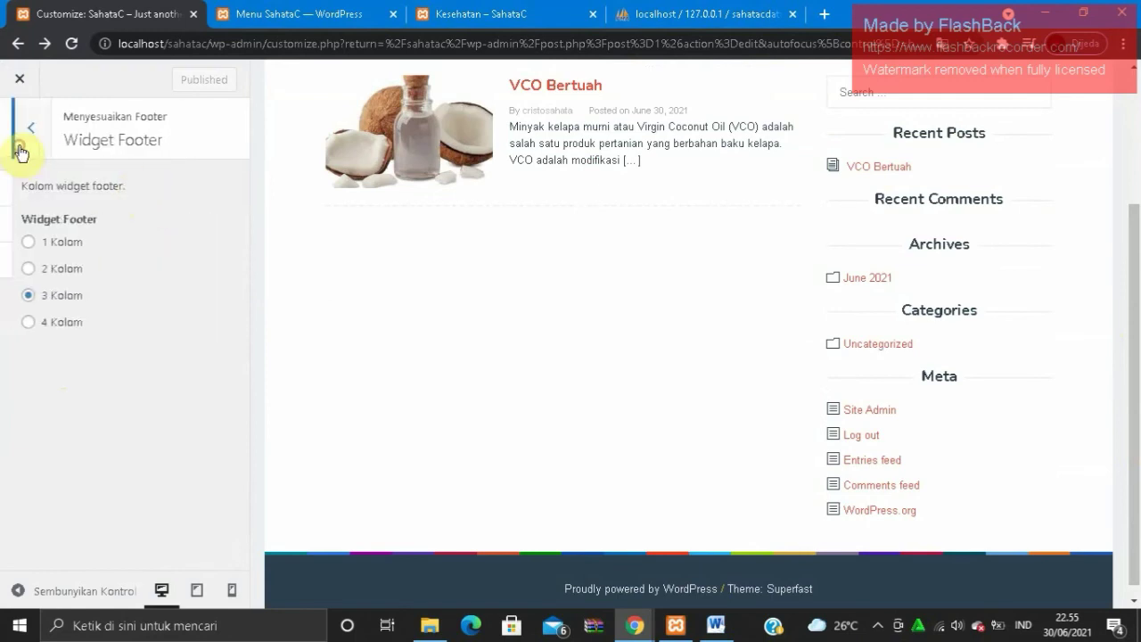
pyautogui.click(66, 235)
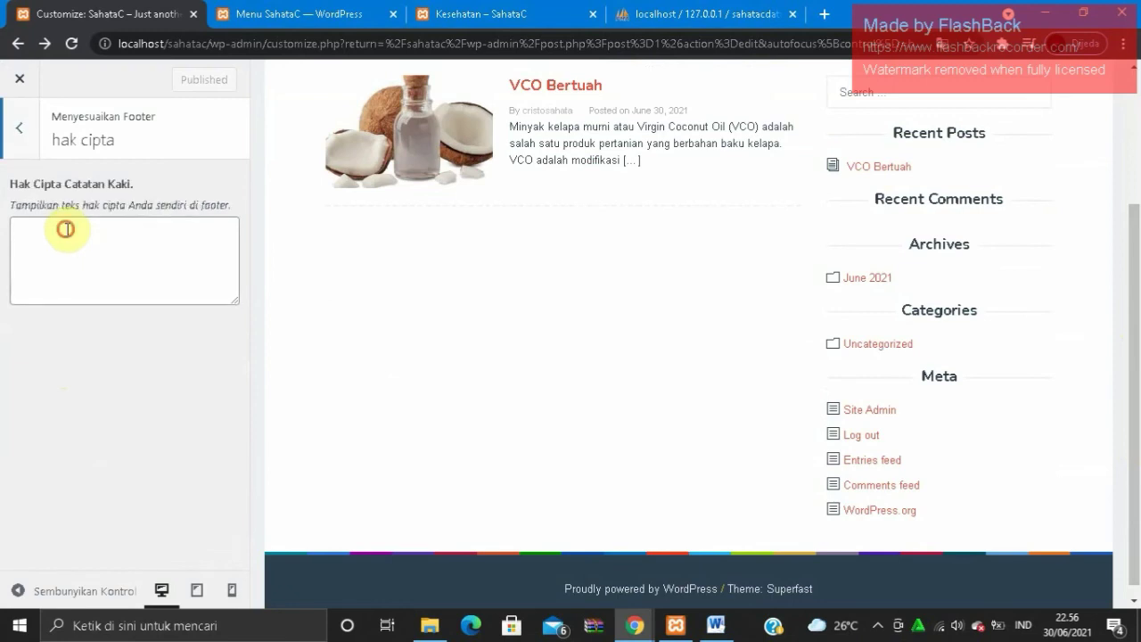
# - Enter 'Created by' plus the author's name as footer copyright text and publish it
pyautogui.click(67, 230)
pyautogui.write('Cr')
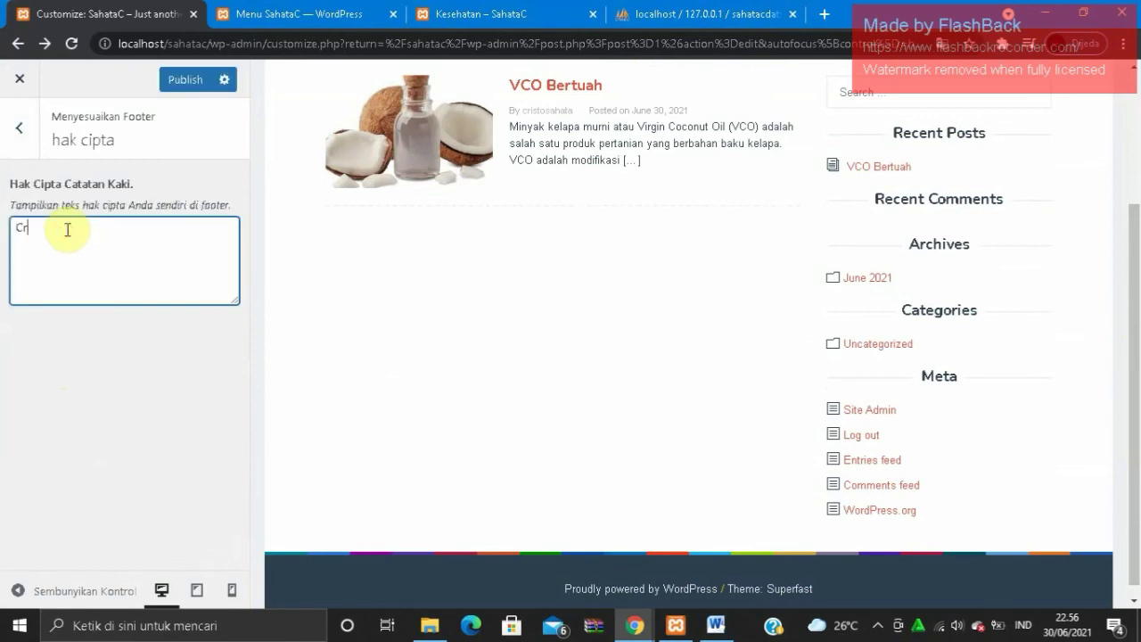
pyautogui.write('eated by Cristo Sahata')
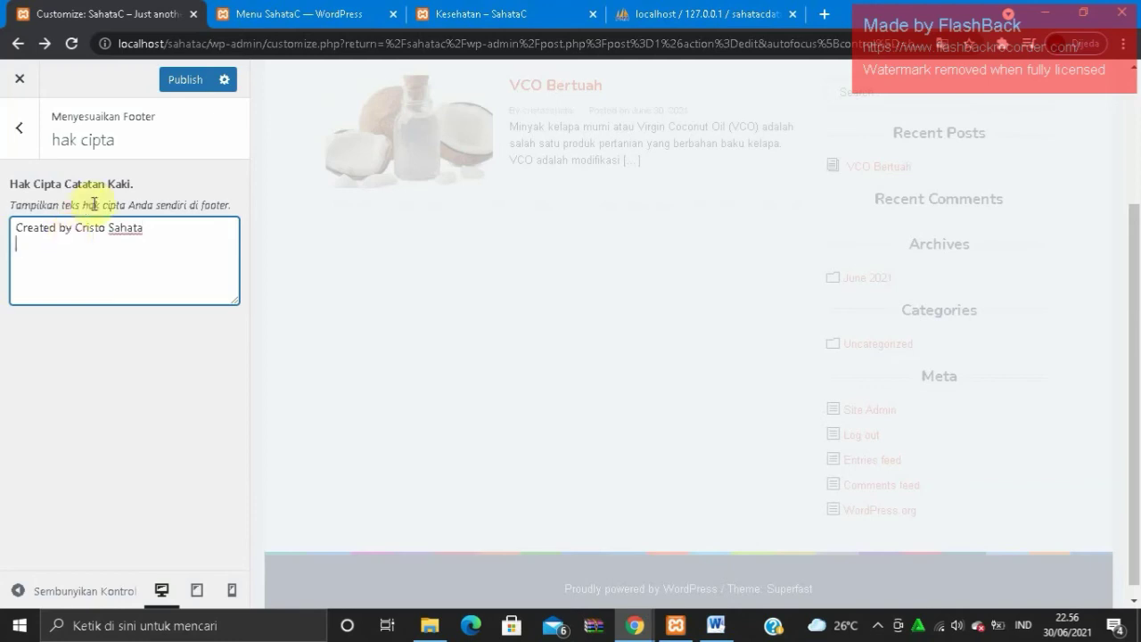
pyautogui.click(90, 204)
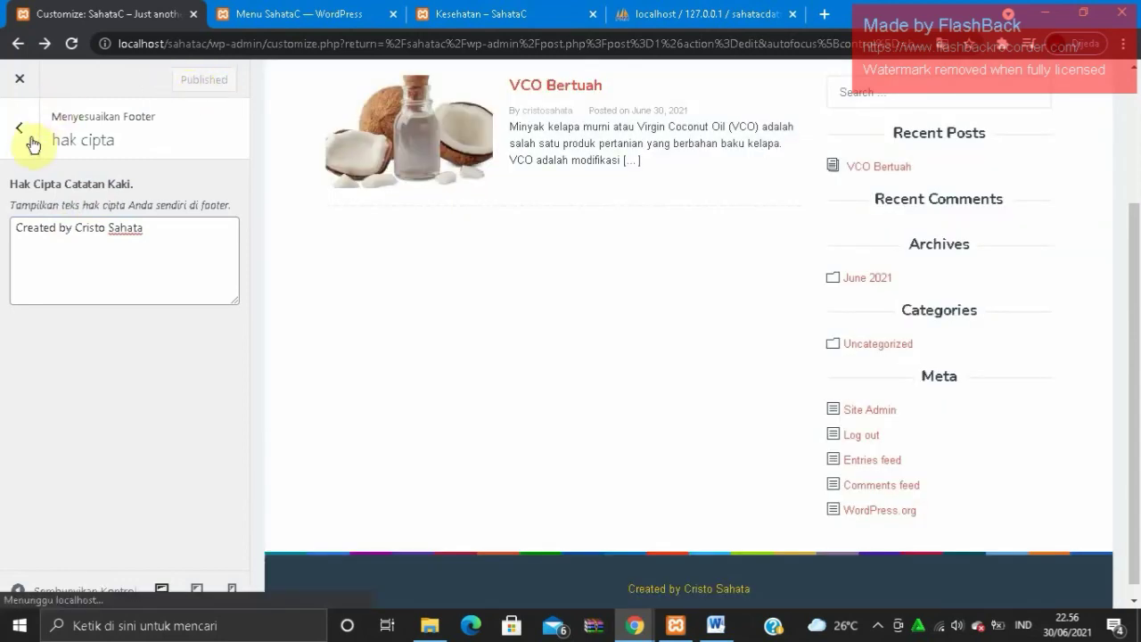
pyautogui.click(32, 143)
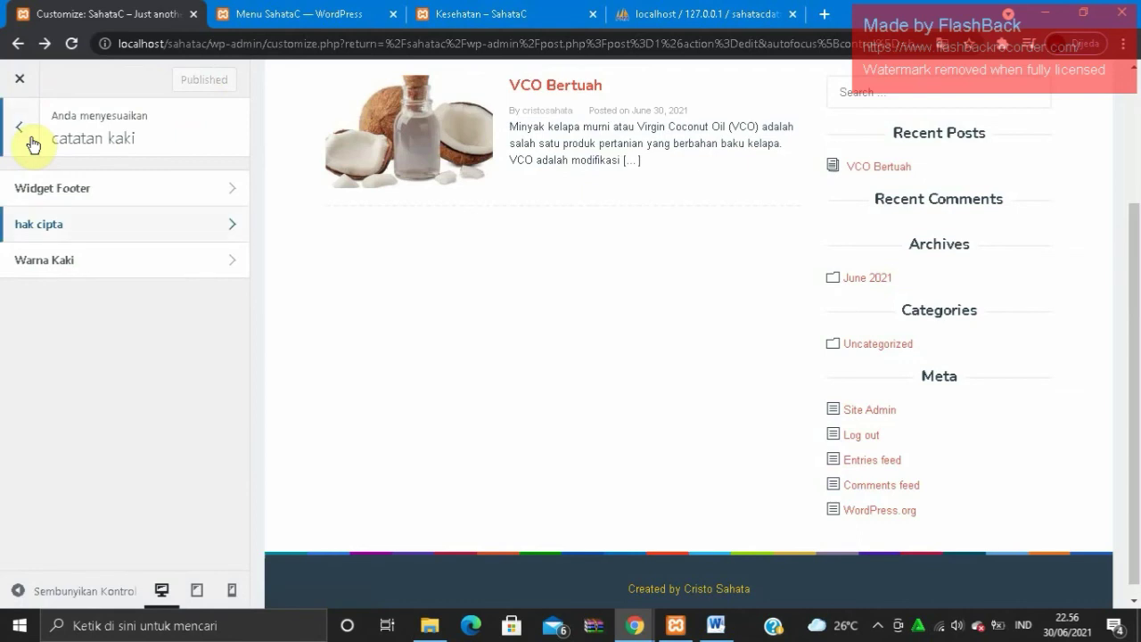
# - Open the Bilah samping sidebar widgets and remove the Meta widget
pyautogui.click(33, 143)
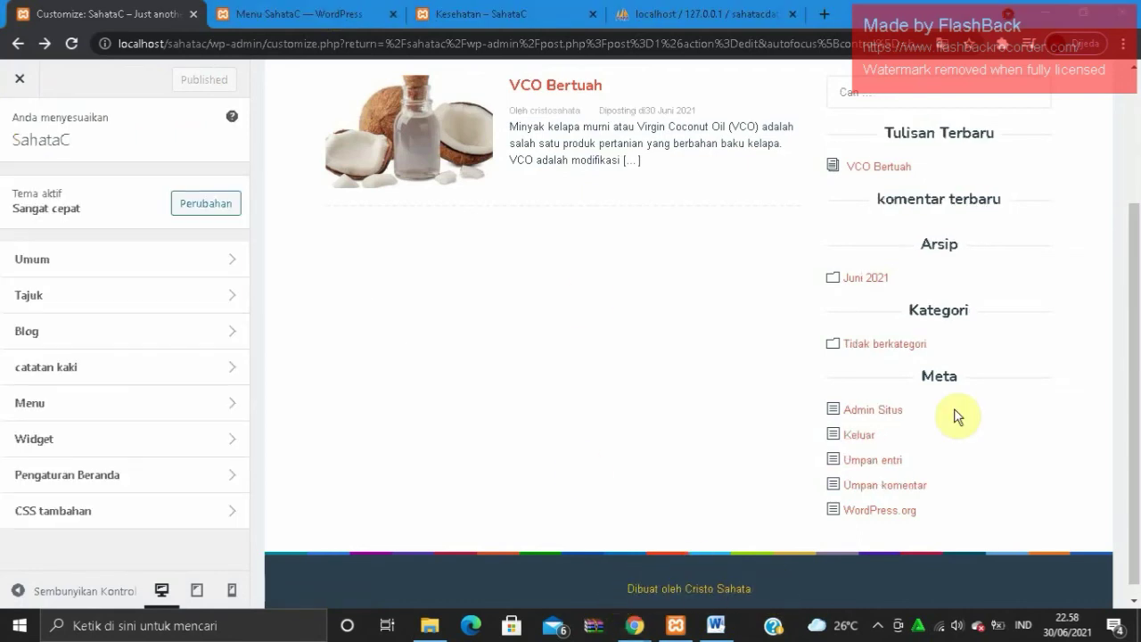
pyautogui.click(140, 438)
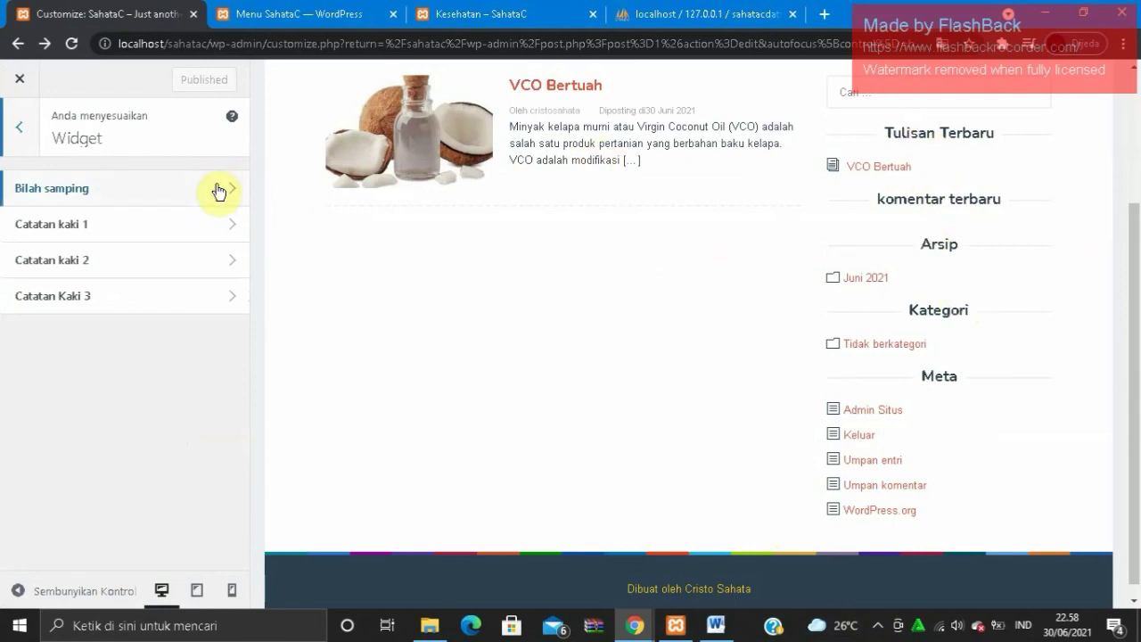
pyautogui.click(168, 187)
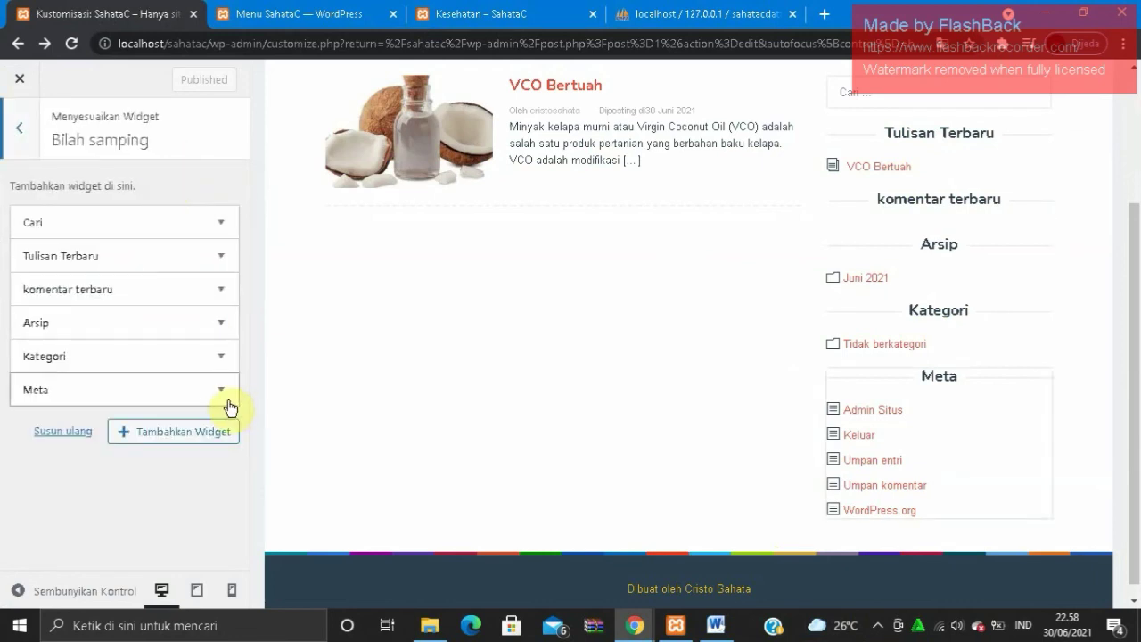
pyautogui.click(222, 393)
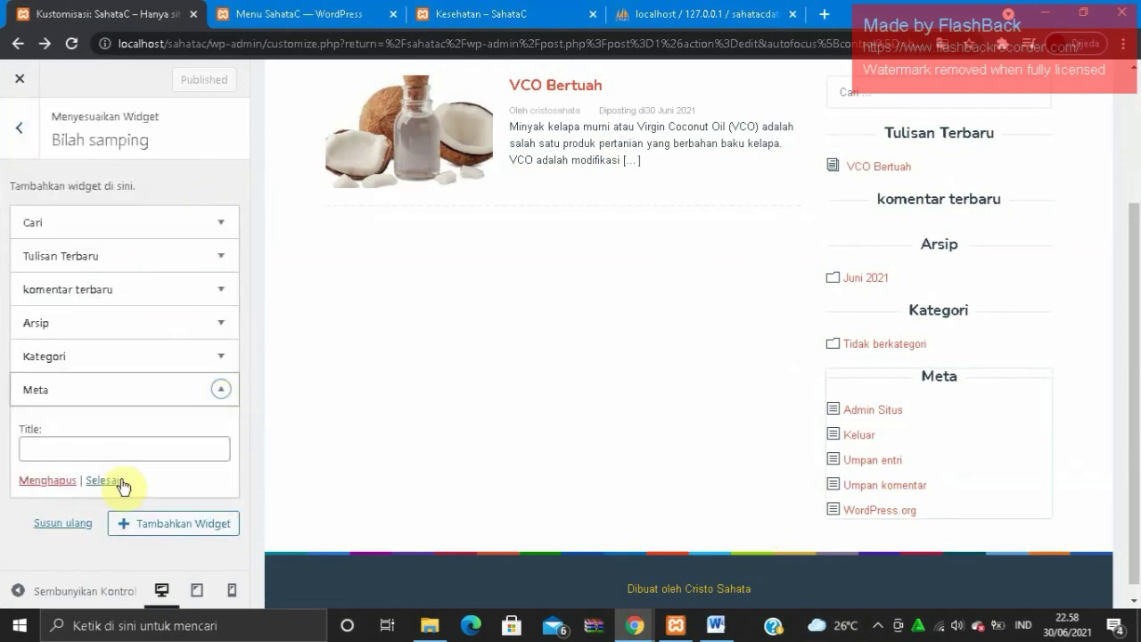
pyautogui.click(69, 482)
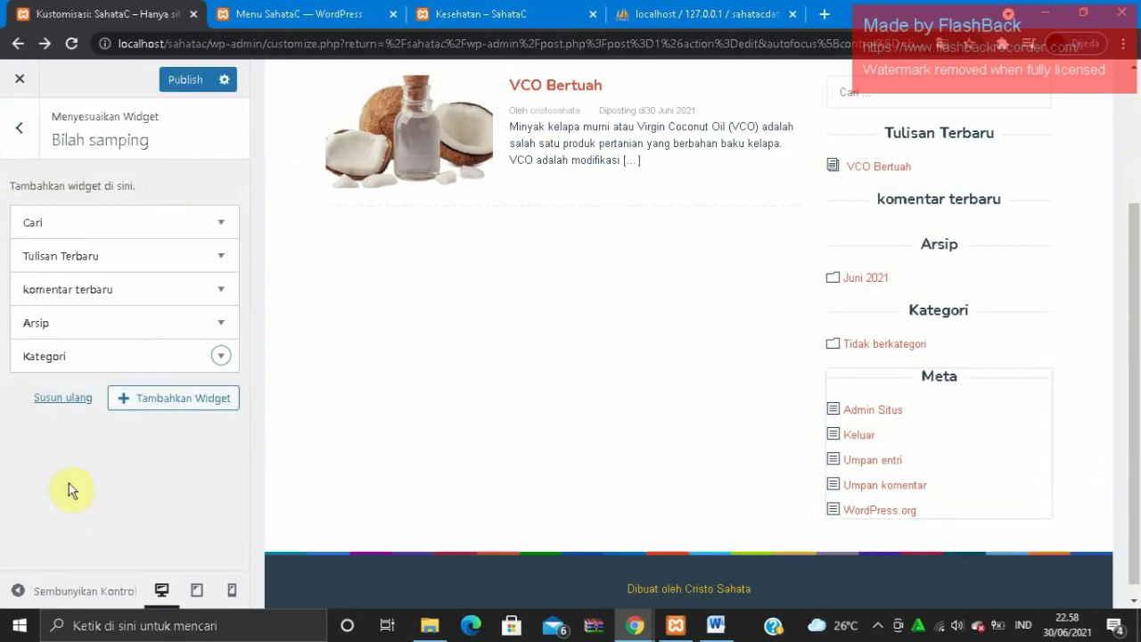
# - Remove the Kategori and Arsip widgets and publish the sidebar changes
pyautogui.click(221, 360)
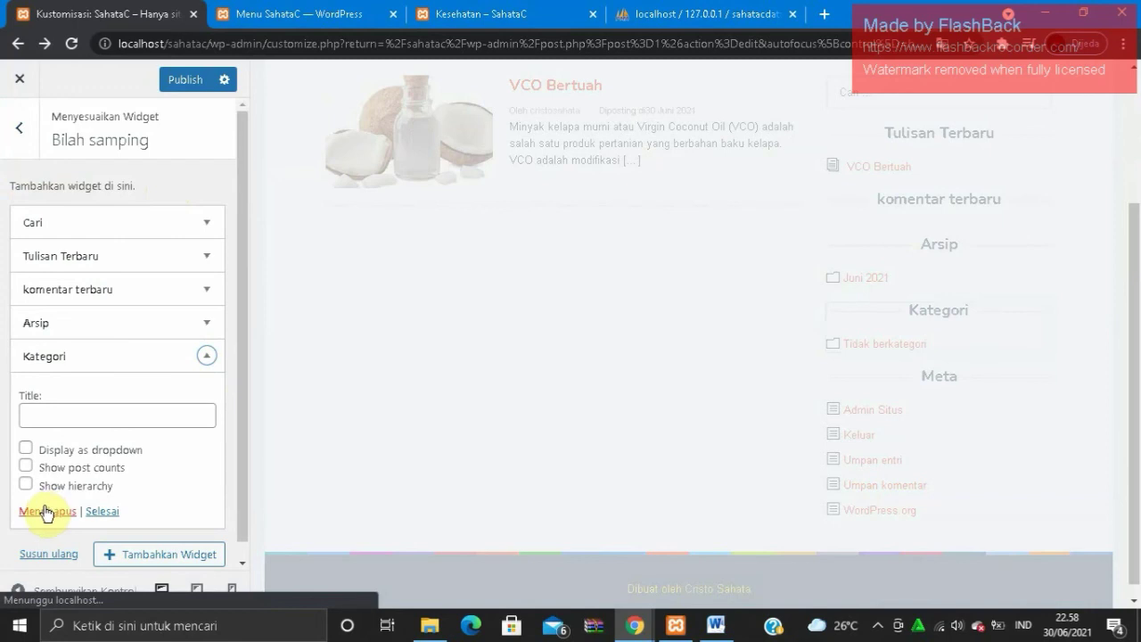
pyautogui.click(46, 512)
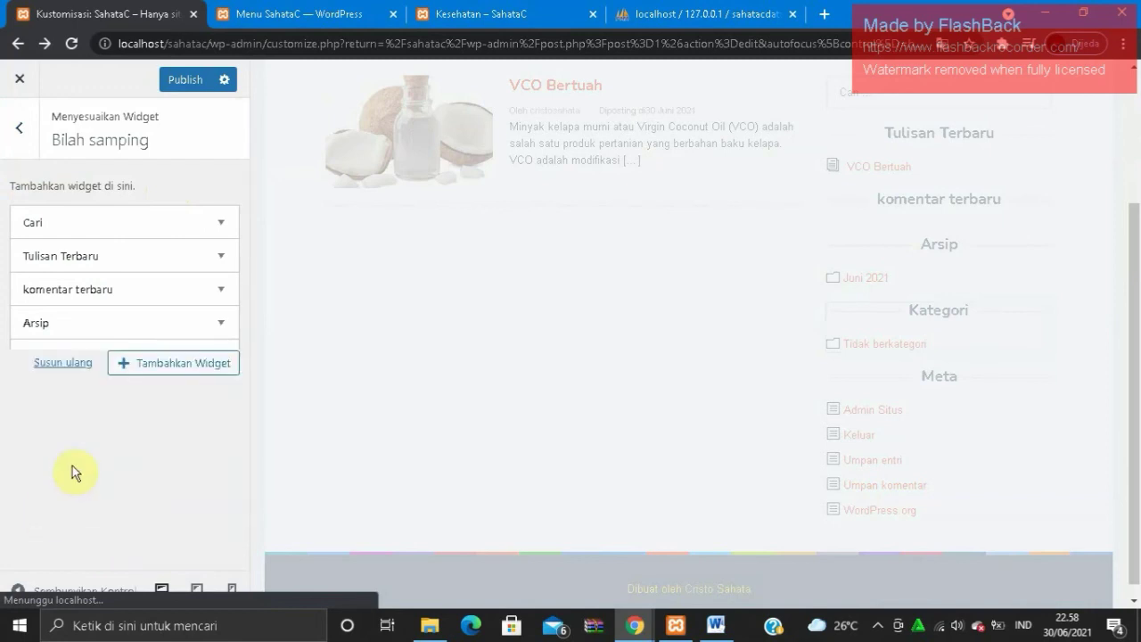
pyautogui.click(225, 326)
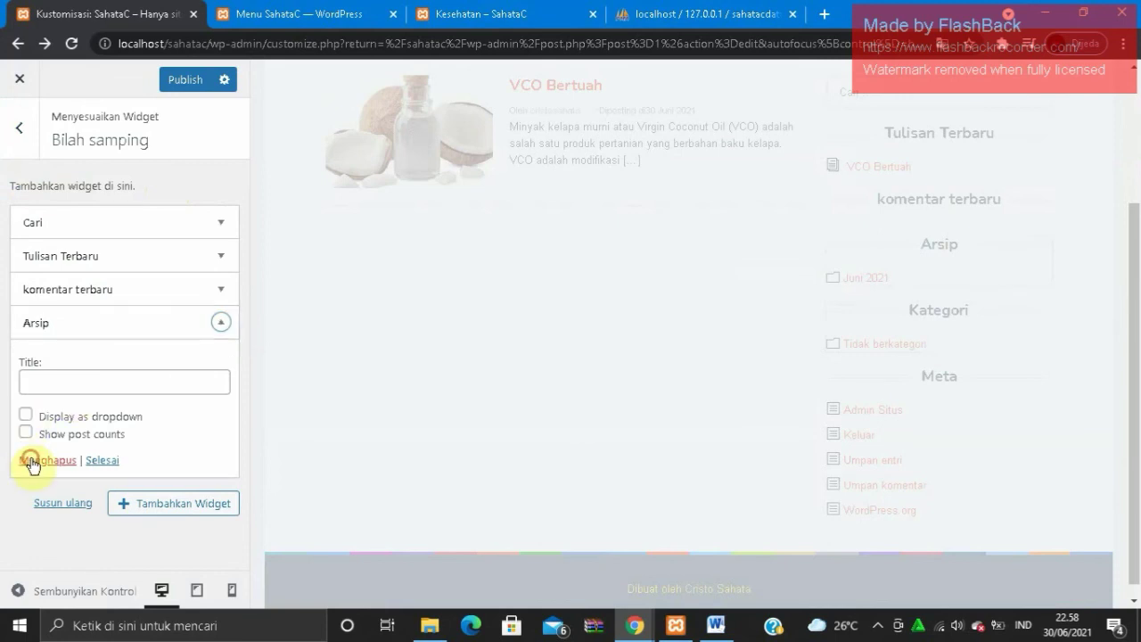
pyautogui.click(31, 462)
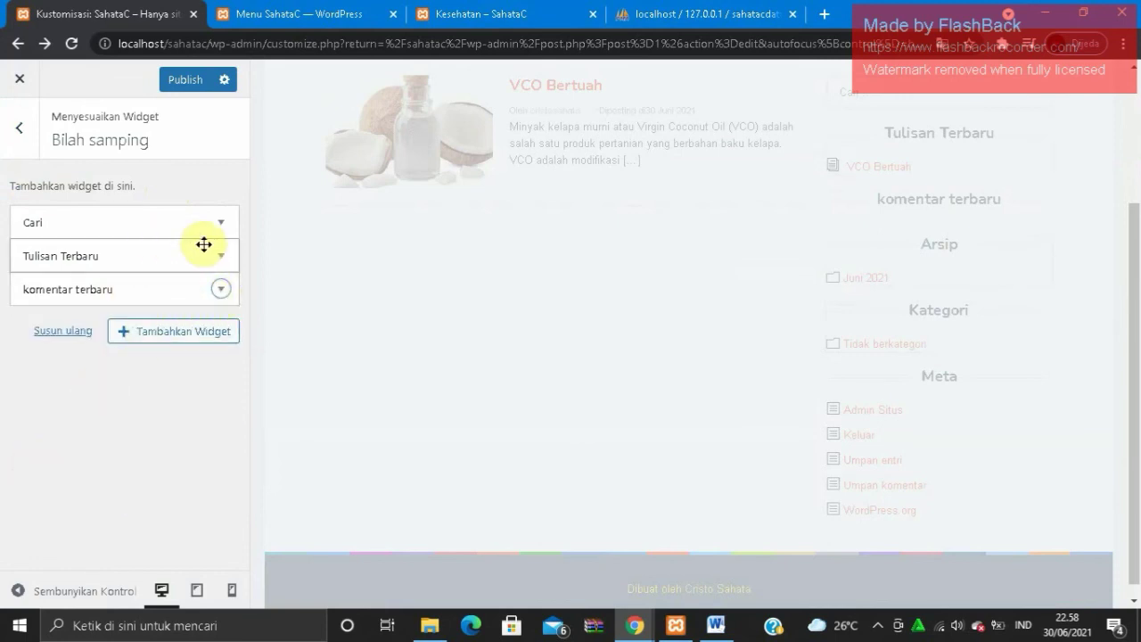
pyautogui.click(203, 78)
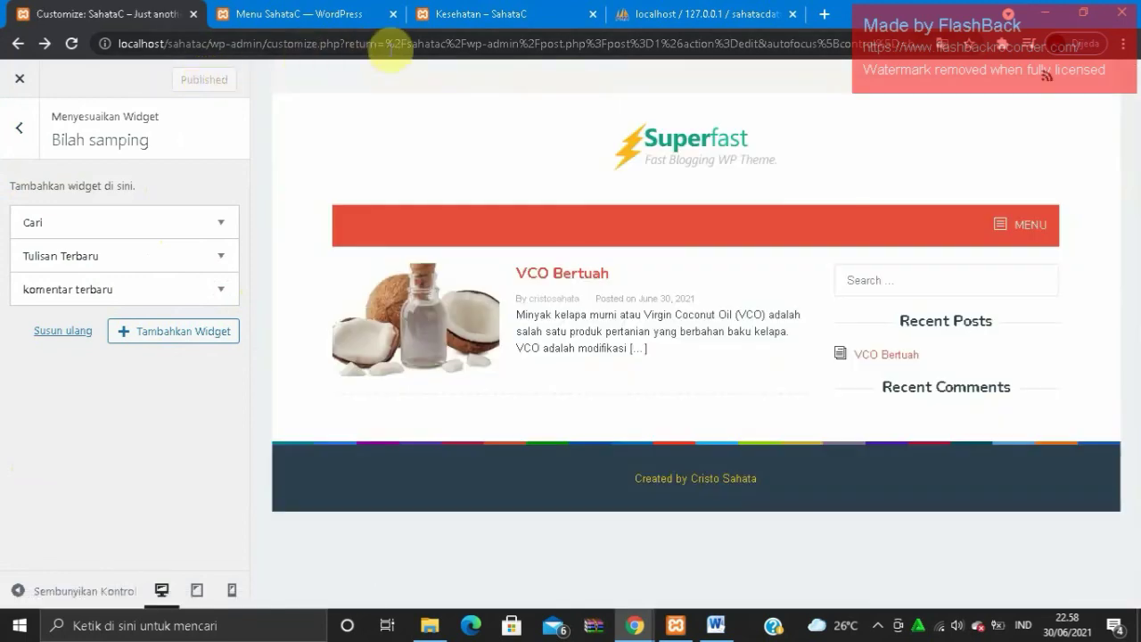
# - Check the live Kesehatan and Pertanian category pages, then return to the admin tab
pyautogui.click(470, 23)
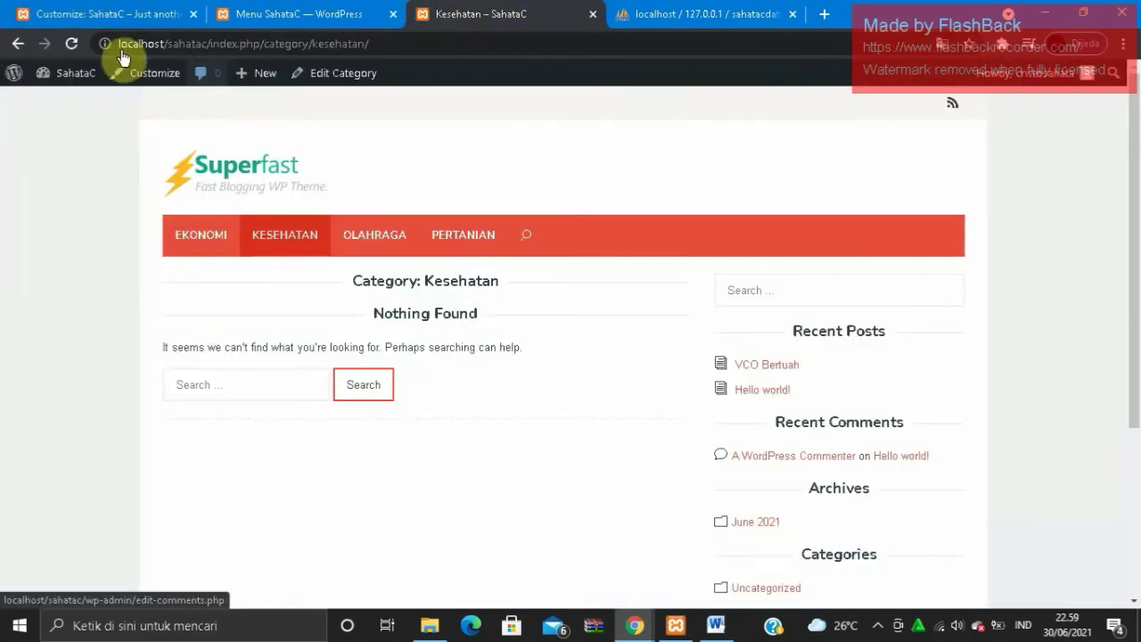
pyautogui.click(79, 44)
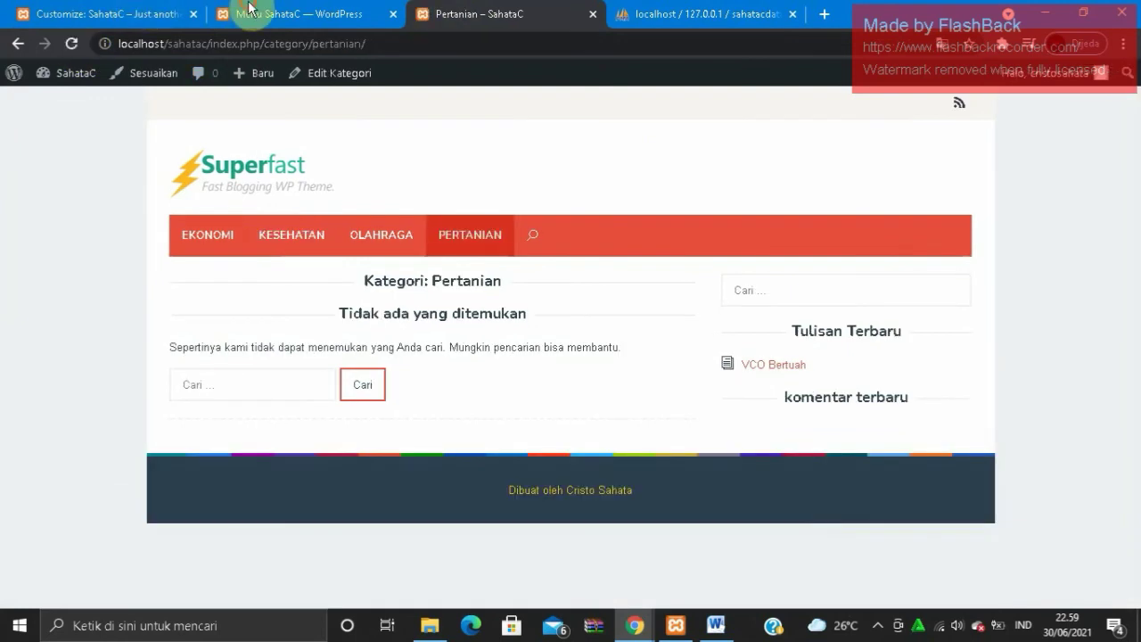
pyautogui.click(239, 14)
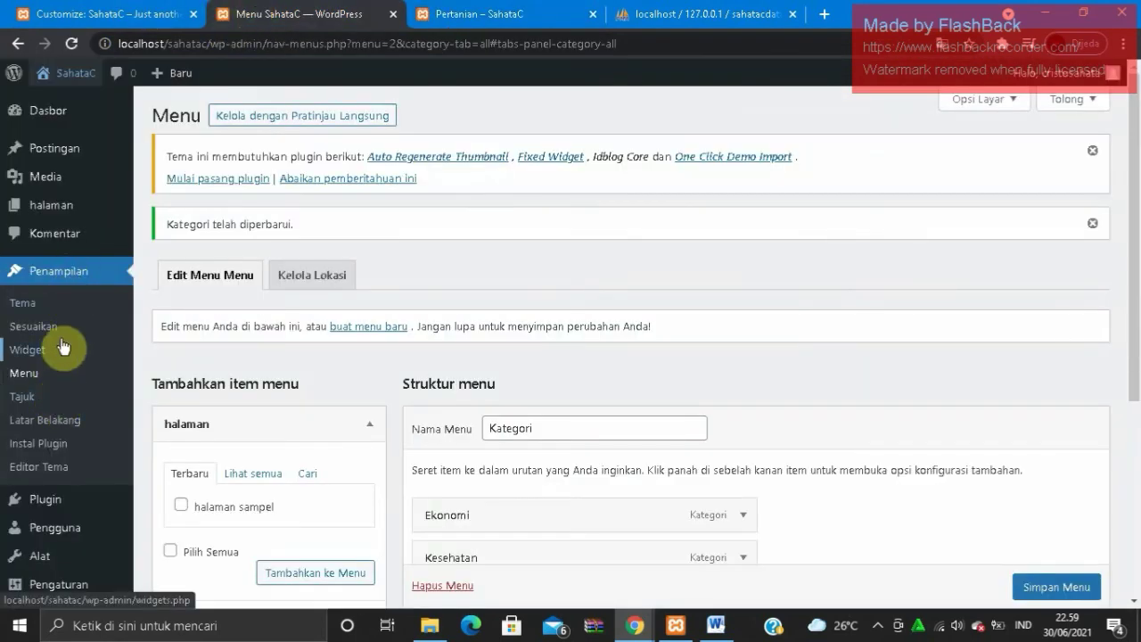
# - Open the Postingan > Kategori admin page
pyautogui.moveTo(69, 220)
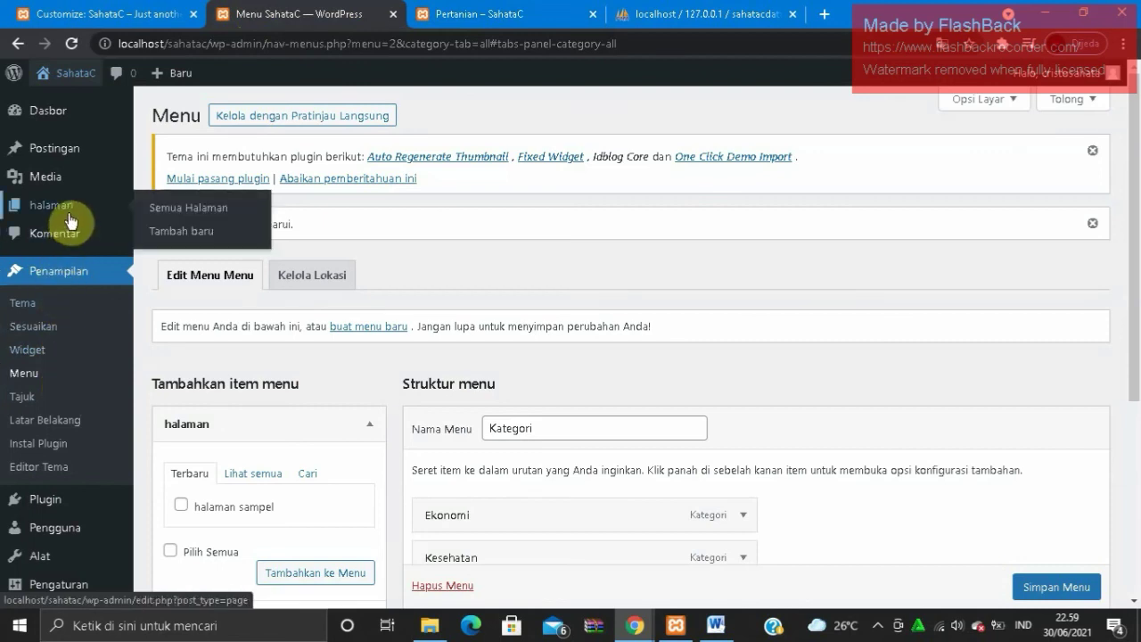
pyautogui.moveTo(81, 166)
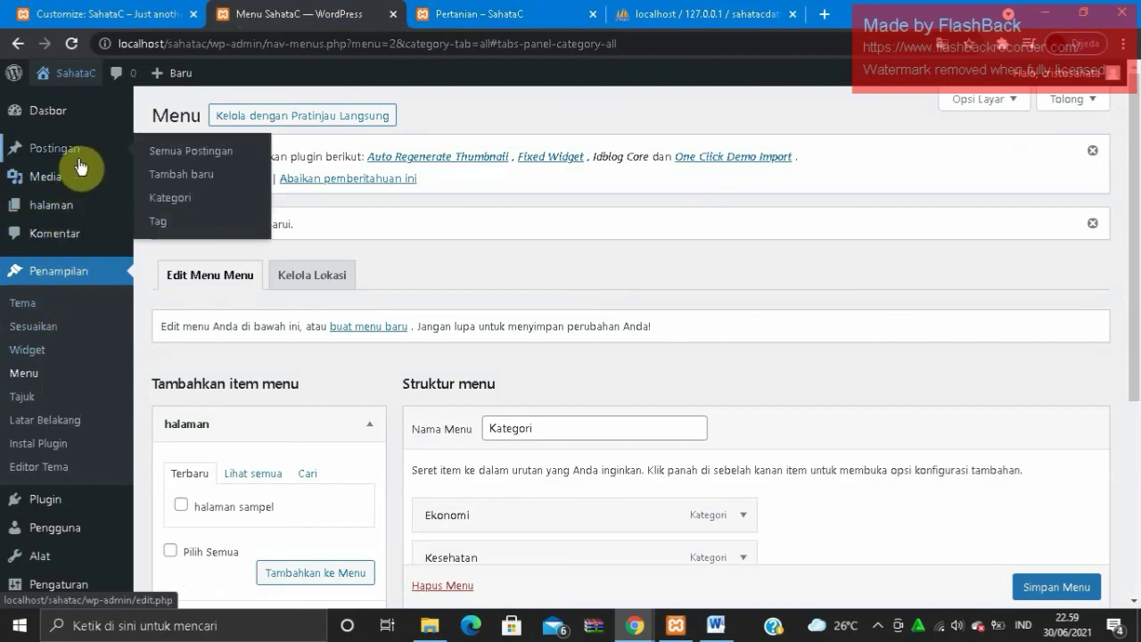
pyautogui.click(154, 198)
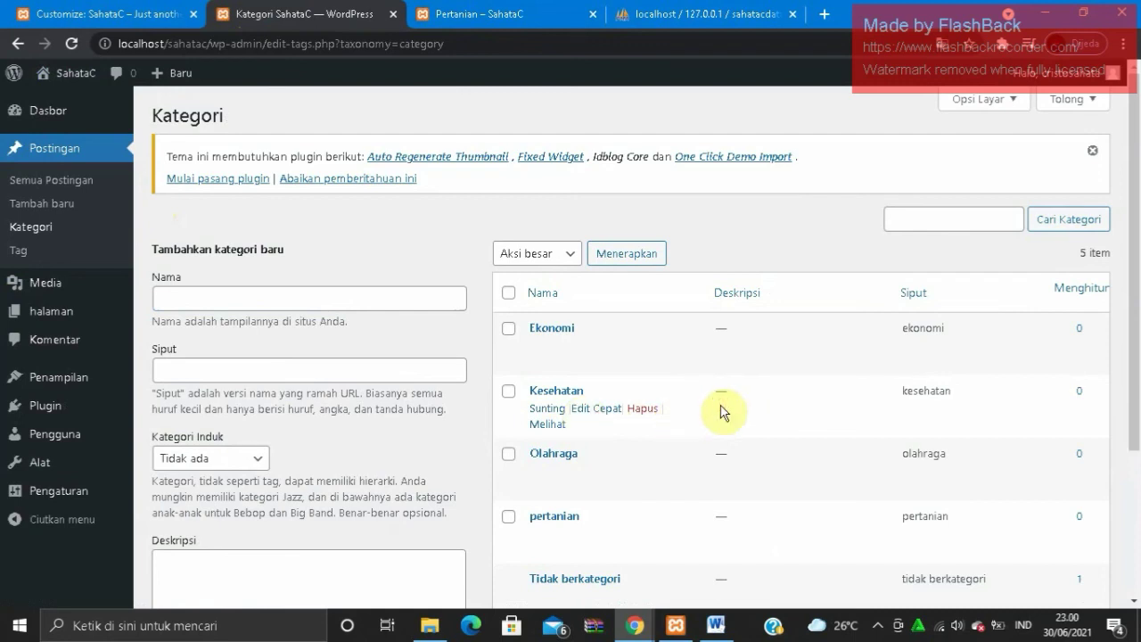
# - Review the category list, then switch to the live Pertanian category page tab
pyautogui.moveTo(1129, 344); pyautogui.dragTo(1137, 439)
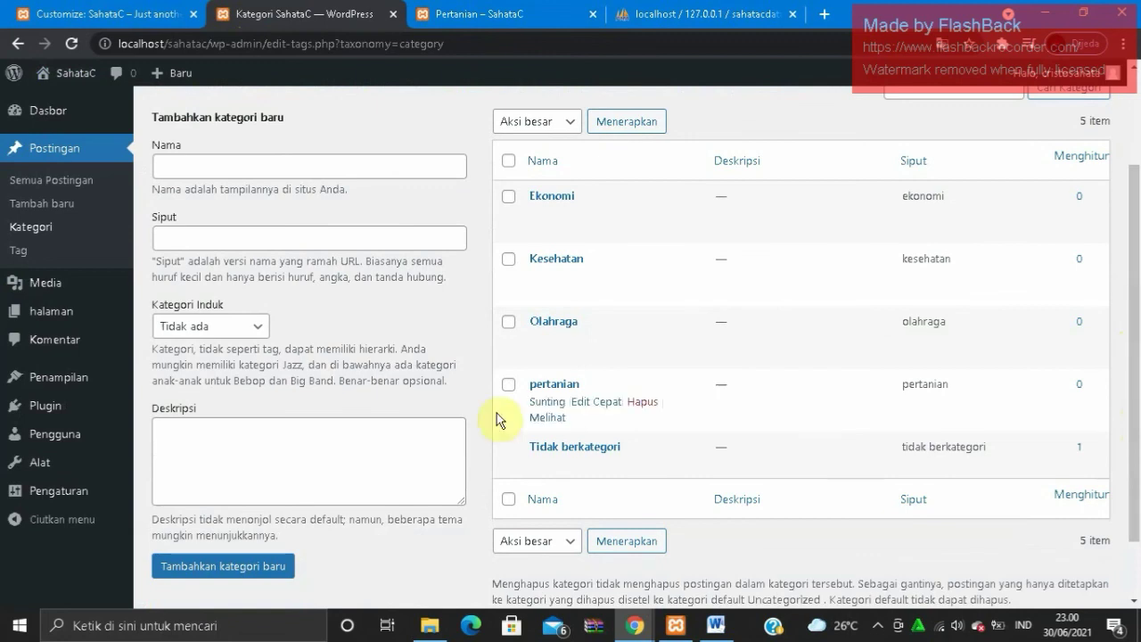
pyautogui.click(878, 628)
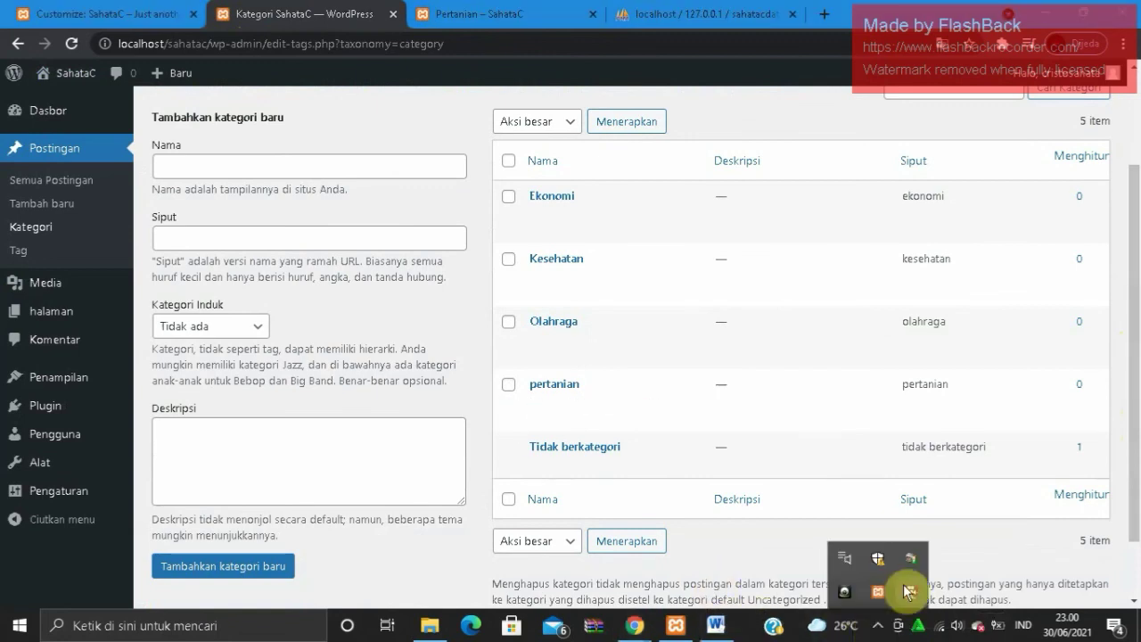
pyautogui.rightClick(909, 592)
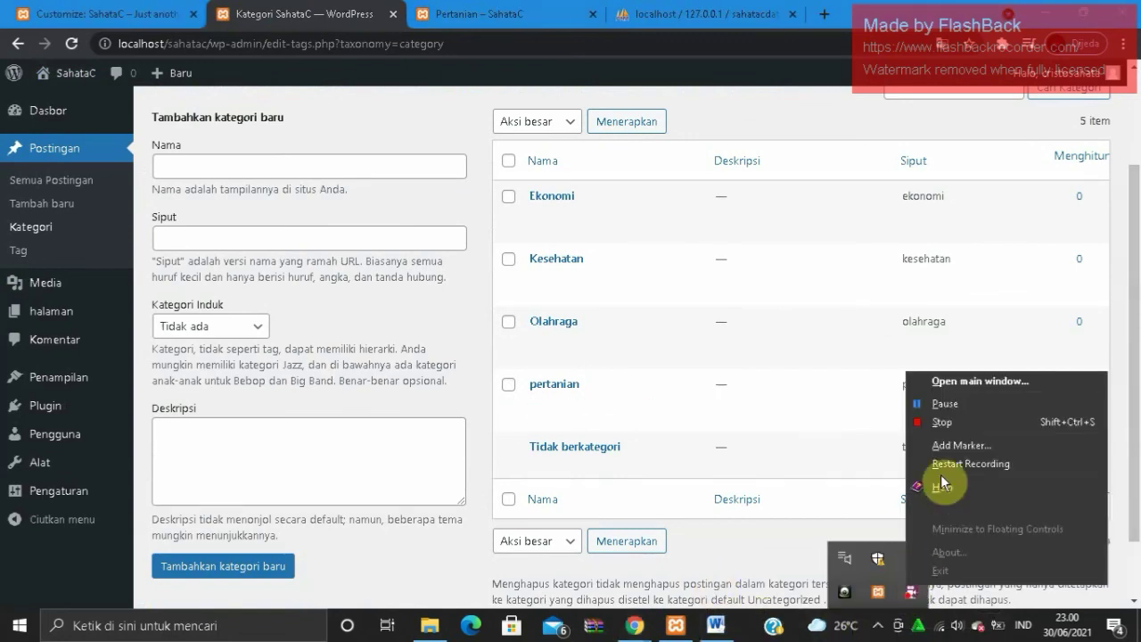
pyautogui.click(937, 410)
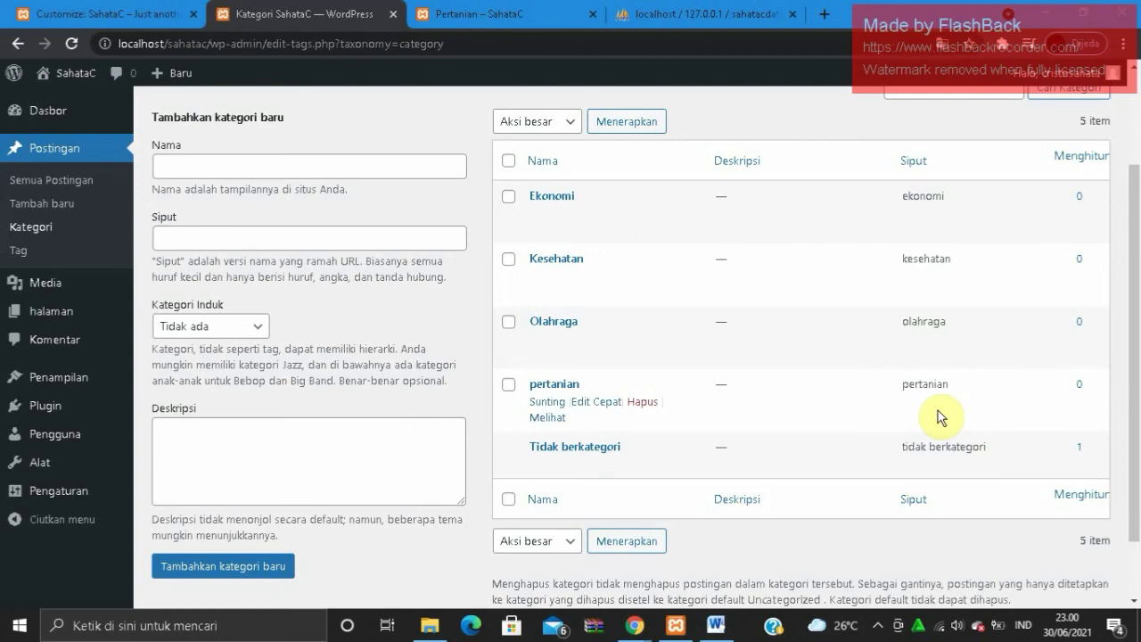
pyautogui.click(499, 11)
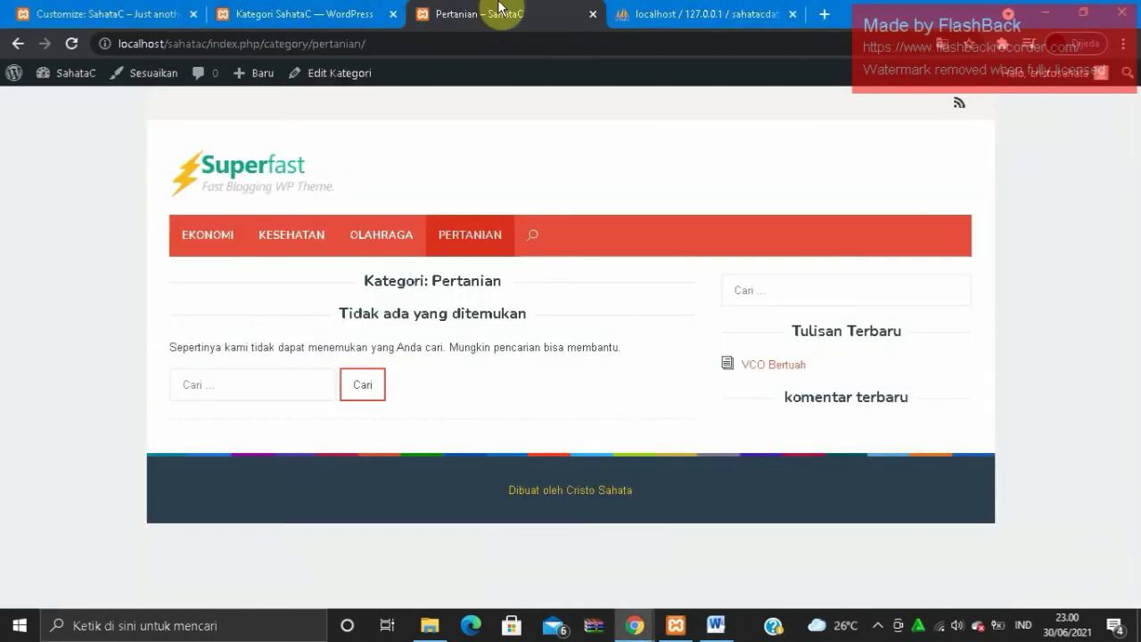
# - Open the VCO Bertuah post and review its four-category menu and trimmed sidebar widgets
pyautogui.click(750, 362)
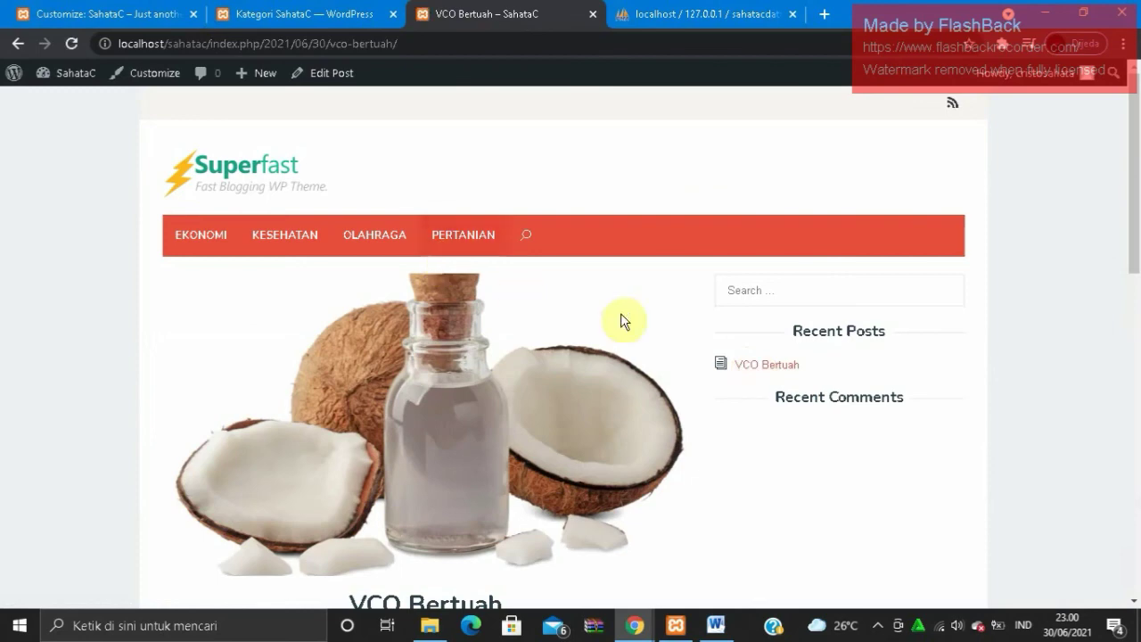
pyautogui.moveTo(1136, 236)
pyautogui.mouseDown()
pyautogui.moveTo(1133, 292)
pyautogui.moveTo(1132, 214)
pyautogui.mouseUp()
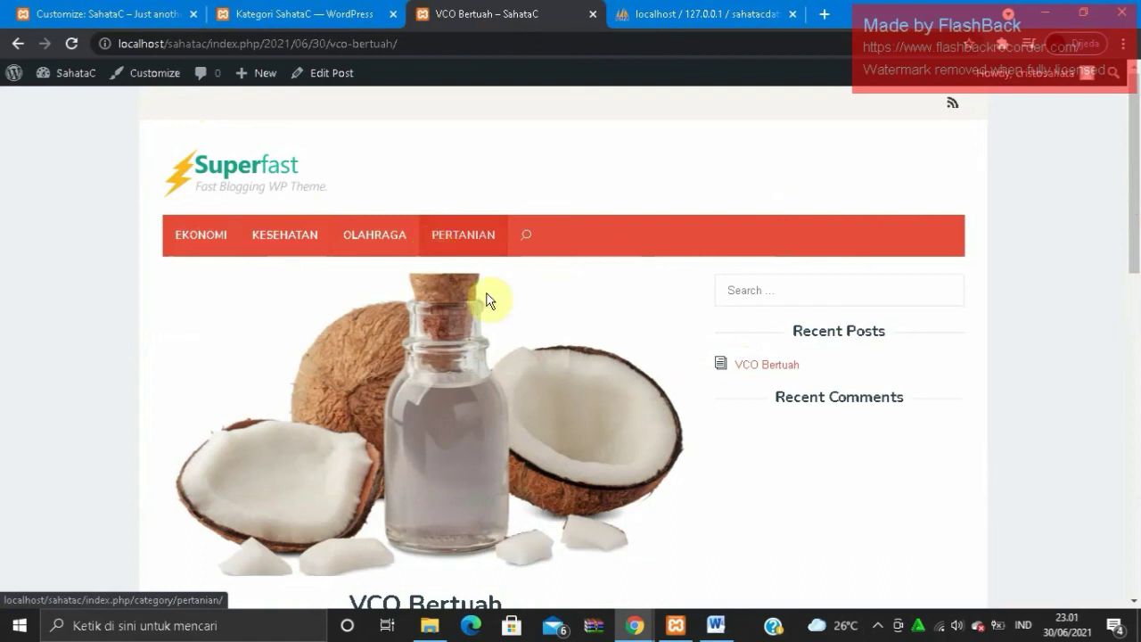
pyautogui.click(881, 627)
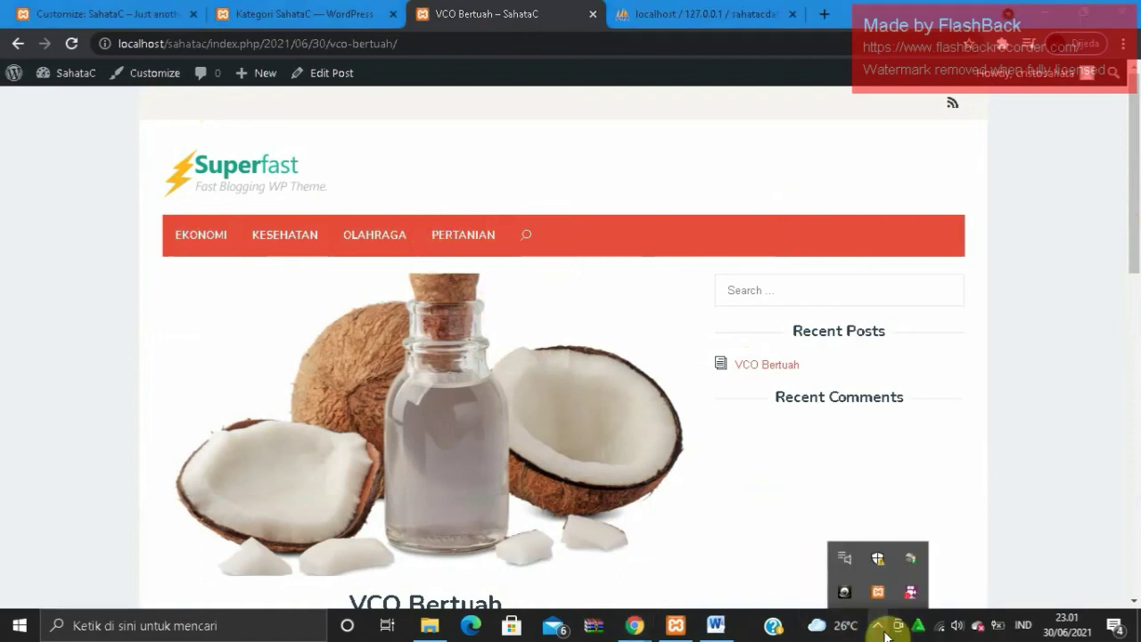
pyautogui.rightClick(901, 603)
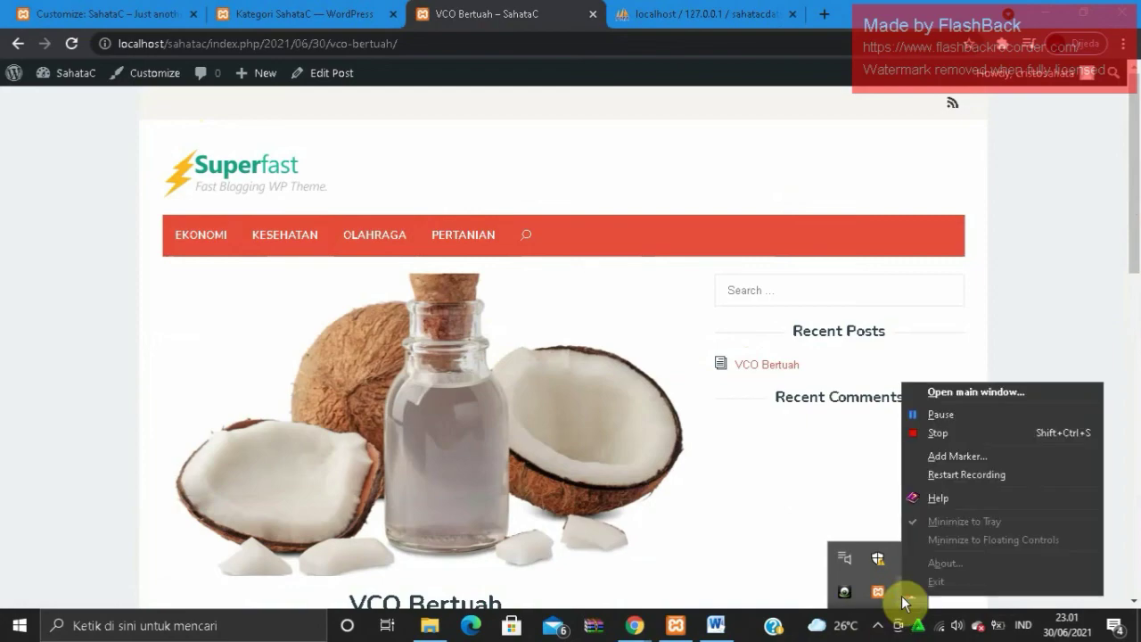
pyautogui.click(959, 431)
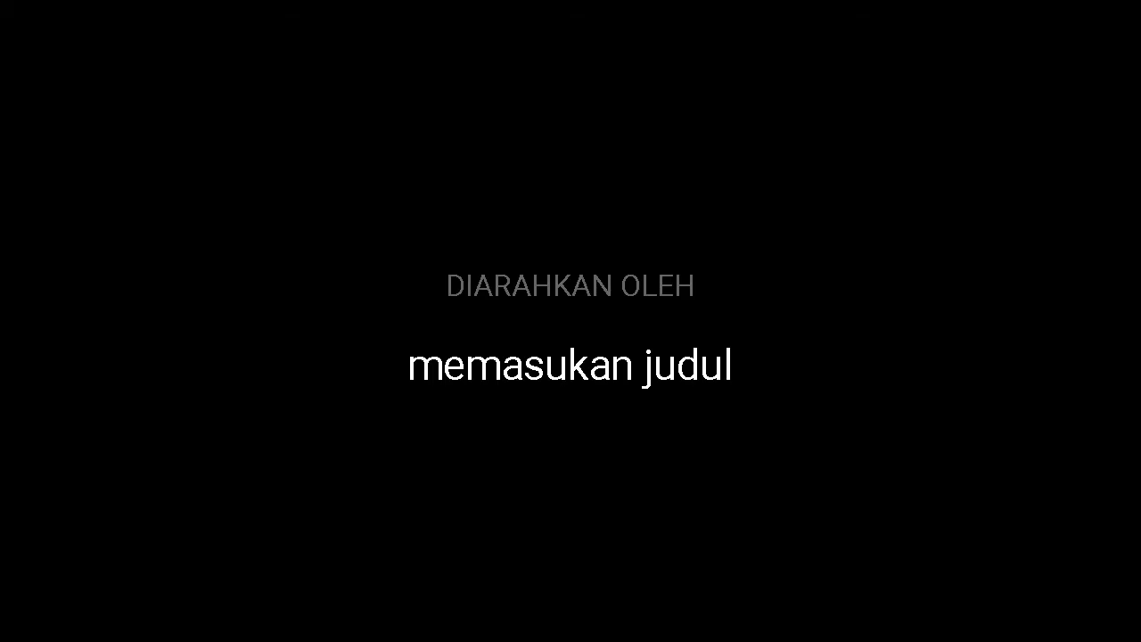